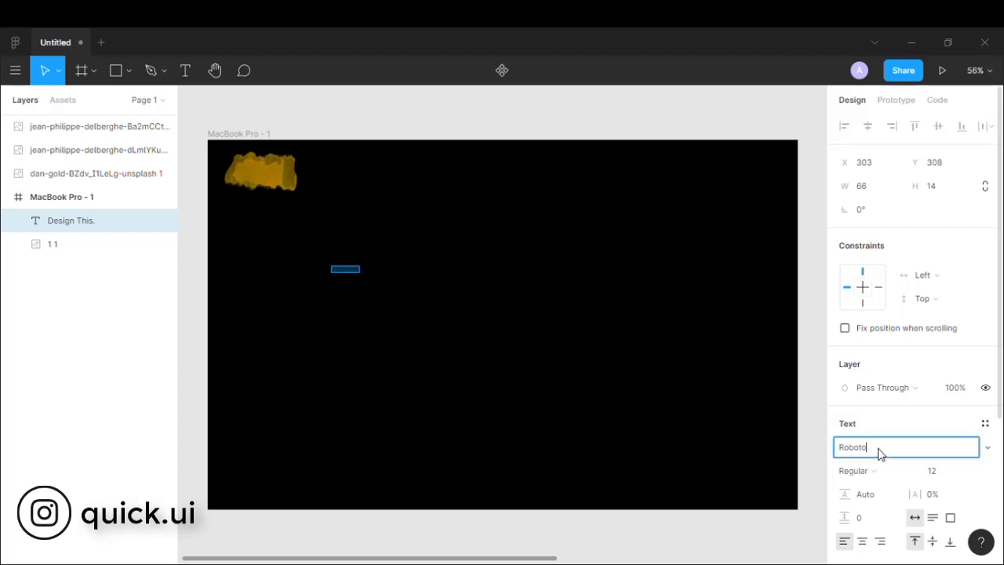
Step: Set the "Design This." text to the Pacifico Bold font with fill colour F7F8F3
text(Pacif)
key(Return)
click(878, 475)
click(868, 493)
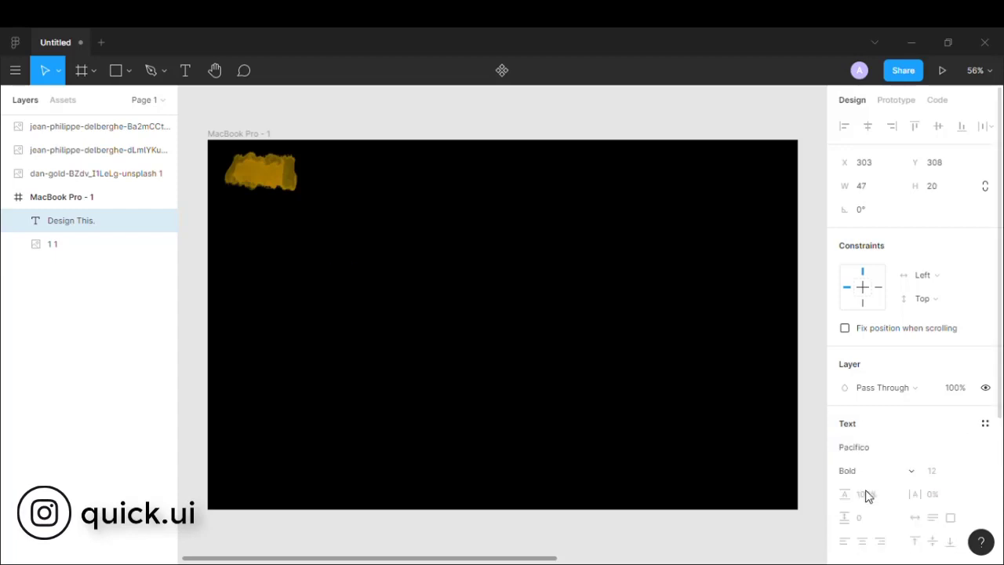
scroll(937, 484, down, 2)
click(871, 520)
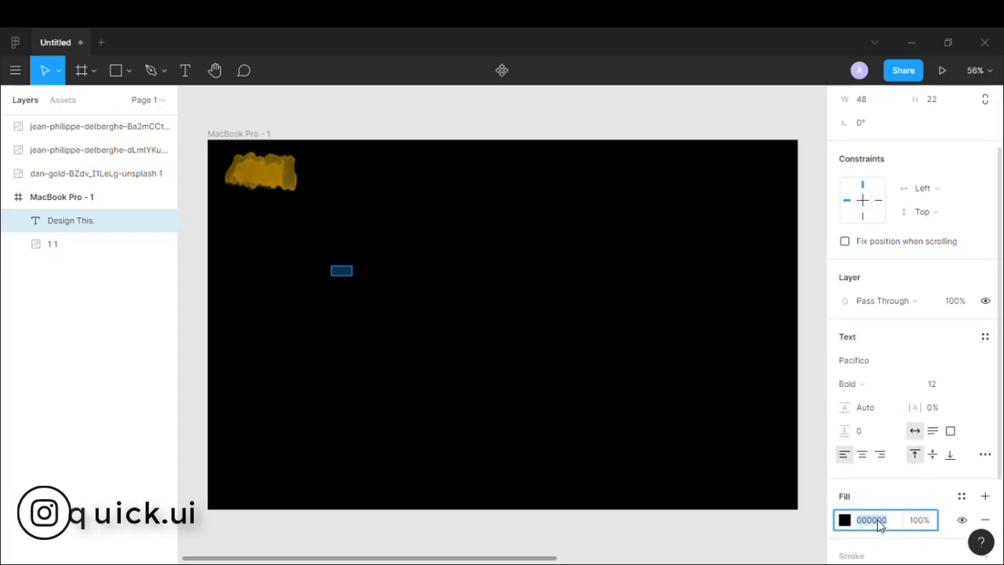
text(F7F8F3)
key(Return)
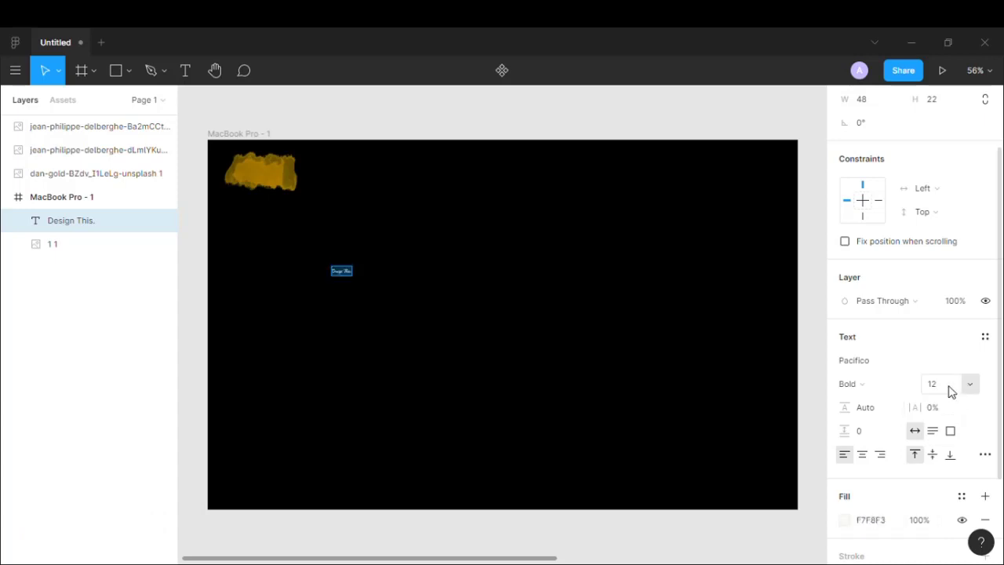
Step: Set the "Design This." text to font size 32 with 5% letter spacing
click(948, 387)
text(32)
key(Return)
click(933, 407)
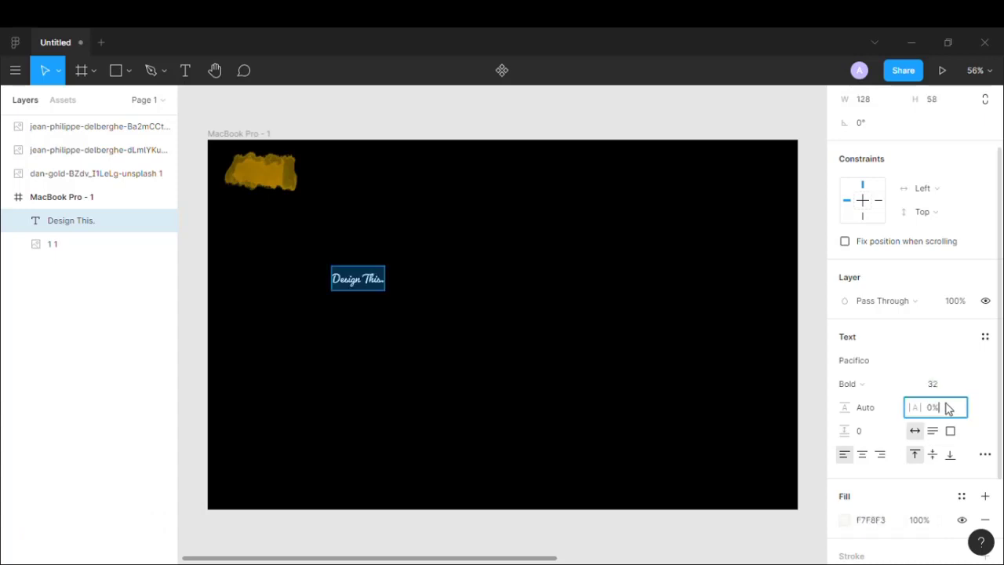
text(5)
key(Return)
Step: Centre the "Design This." text and the gold brush image on each other horizontally and vertically, and group them
shift+click(83, 245)
scroll(979, 176, up, 2)
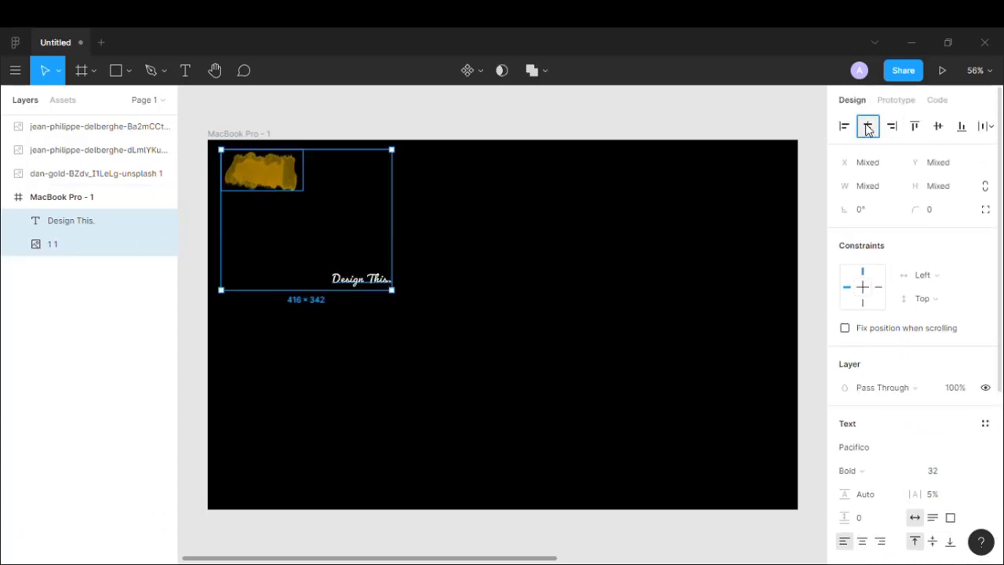
click(868, 126)
click(938, 126)
key(ctrl+g)
Step: Rename the text and brush group as Logo and move it to the upper-left corner of the MacBook Pro frame
double_click(57, 227)
text(Logo)
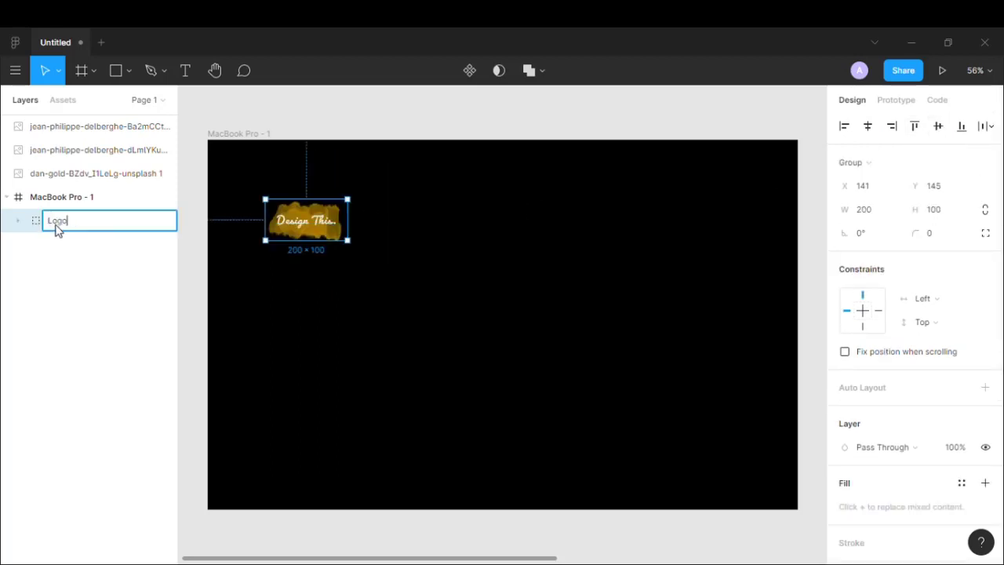
key(Return)
drag(298, 229, 264, 184)
click(322, 135)
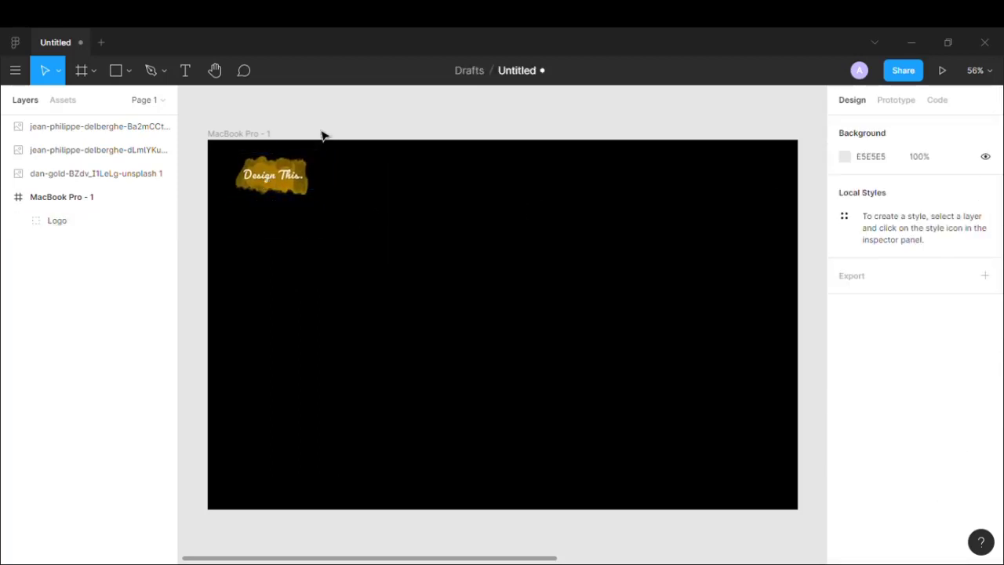
Step: Draw a horizontal line below and right of the logo with the Pen tool and set its width to 250
click(151, 71)
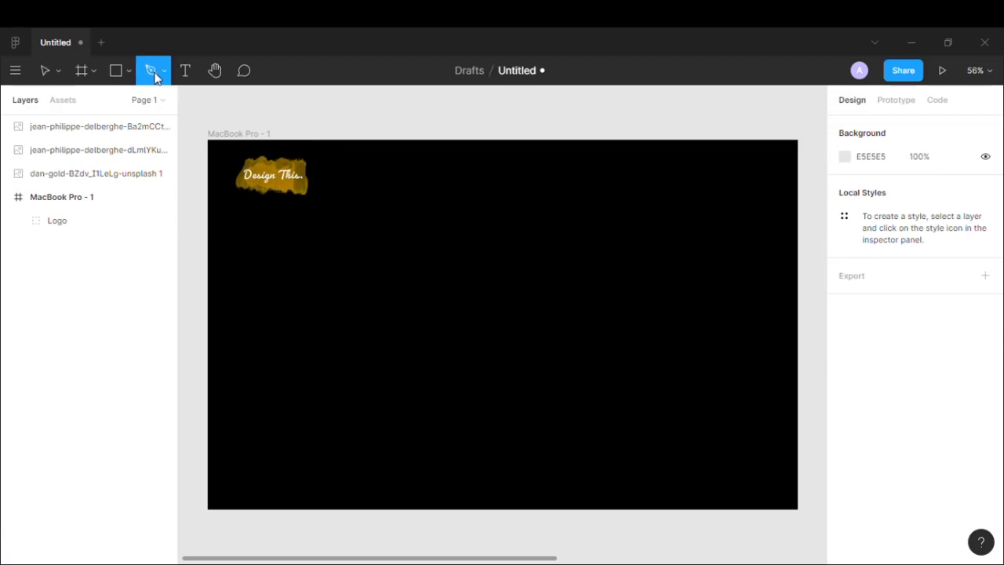
click(324, 246)
click(410, 246)
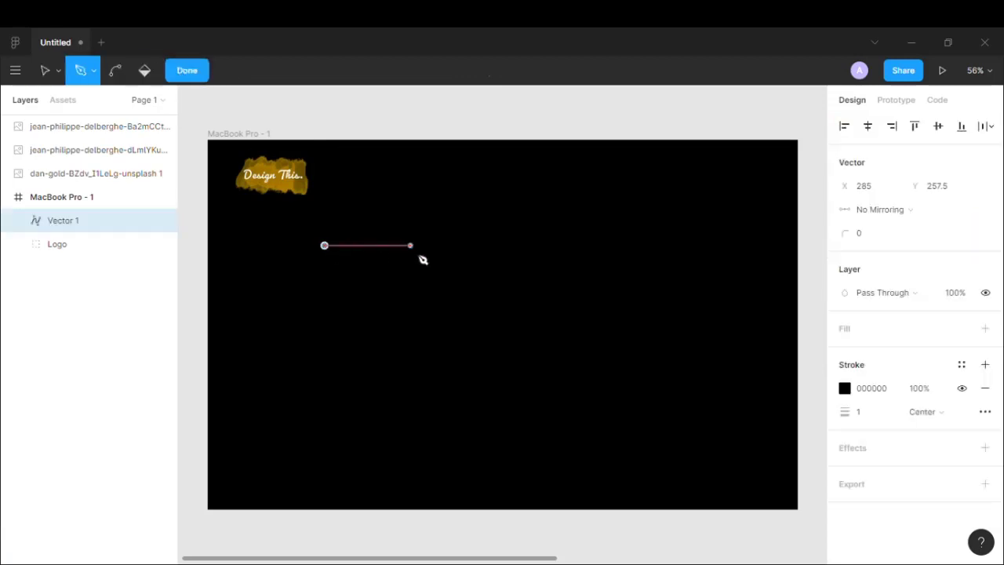
click(192, 73)
click(876, 188)
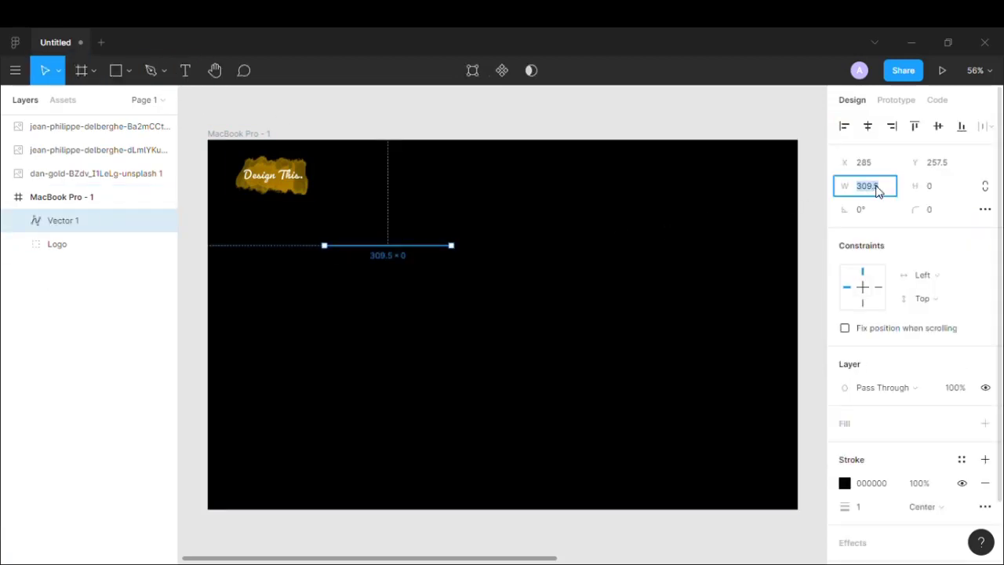
text(250)
key(Return)
Step: Set the horizontal line's stroke to thickness 2 and colour D9A900
click(868, 515)
text(2)
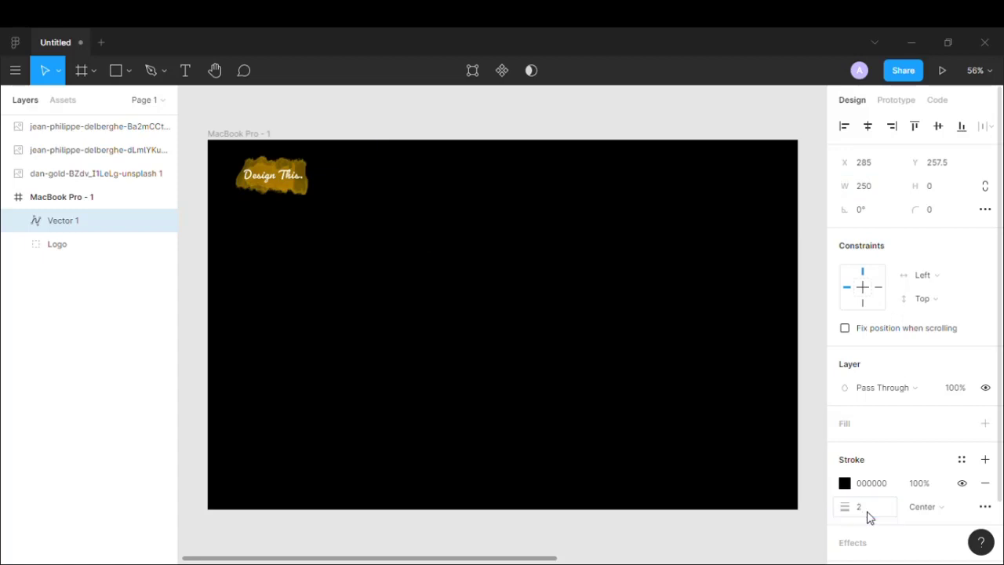
click(875, 483)
text(d9a9)
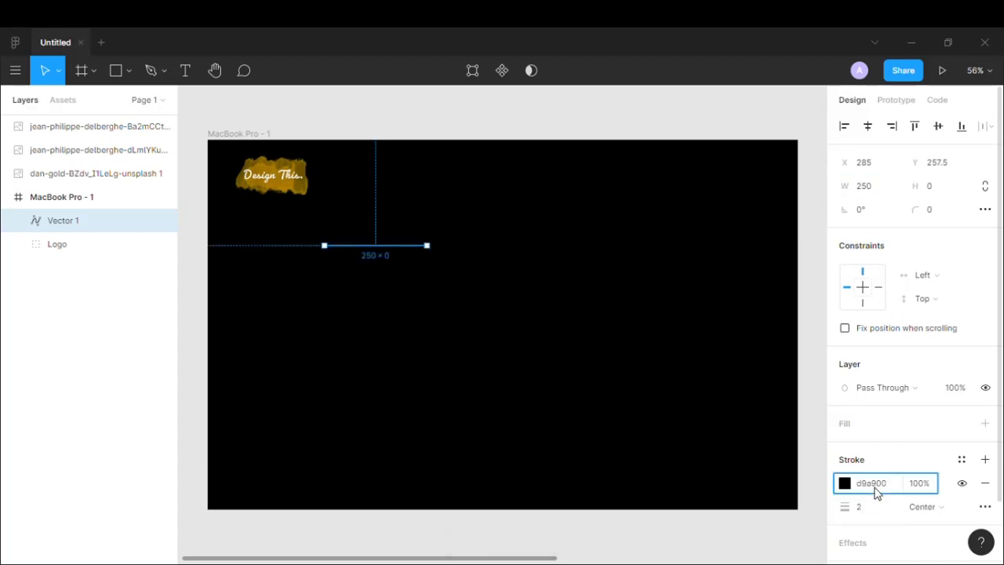
text(00)
key(Return)
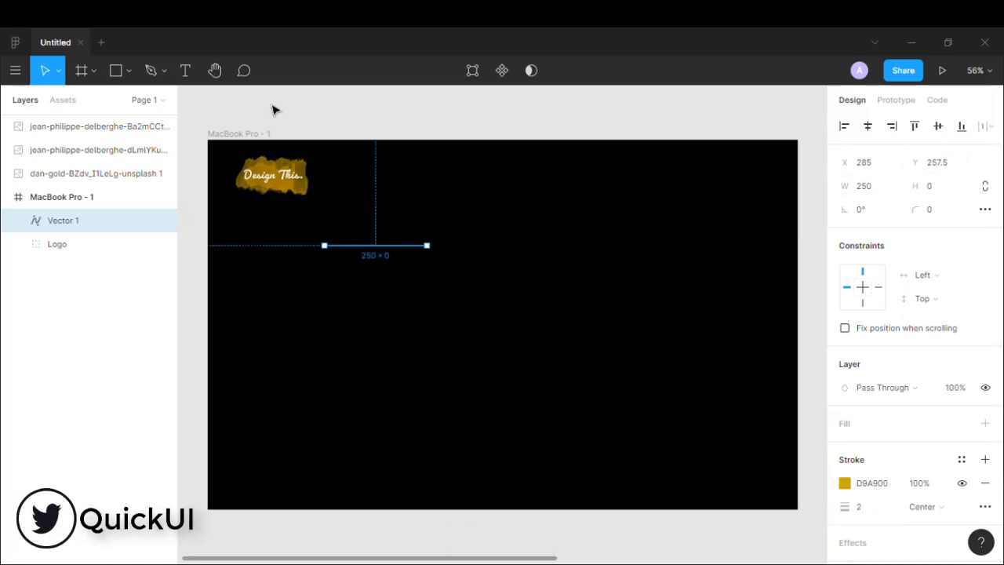
Step: Draw a circle below the right end of the line and size it to 21 by 21
click(128, 71)
click(130, 154)
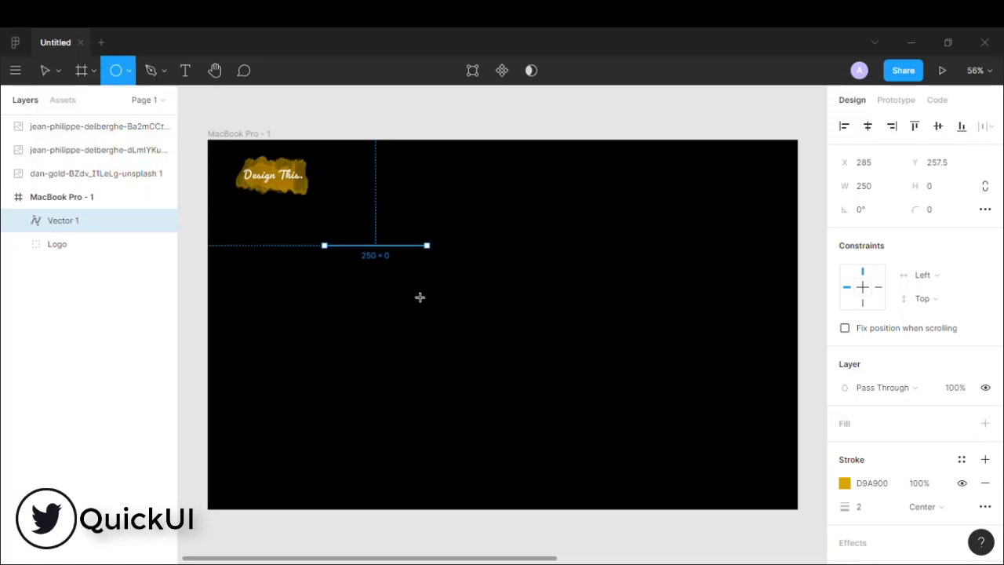
drag(420, 297, 444, 325)
click(863, 186)
text(21)
key(Return)
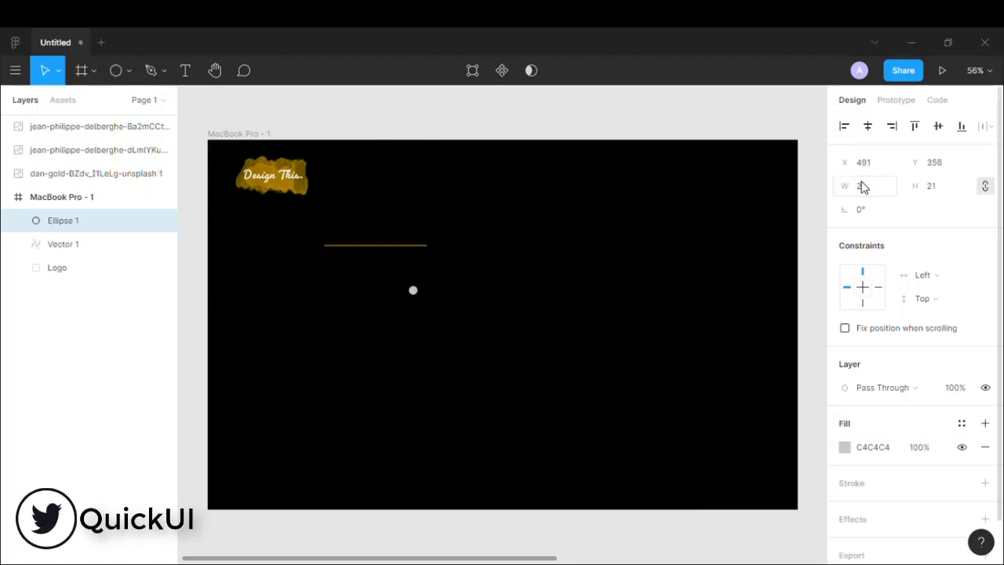
Step: Replace the circle's fill with an inside stroke of thickness 2 in the document colour D9A900
scroll(427, 292, up, 10)
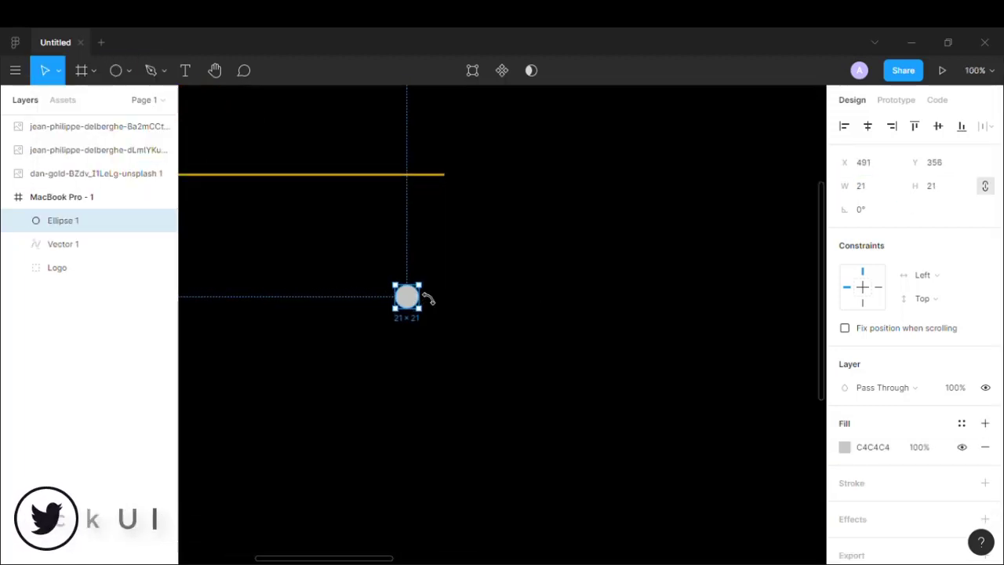
click(985, 447)
click(985, 458)
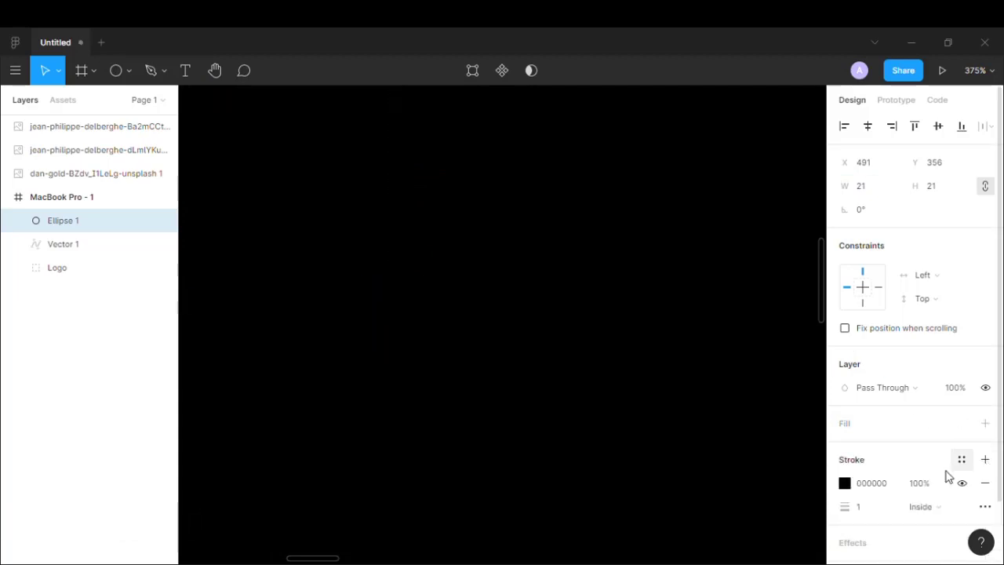
click(860, 506)
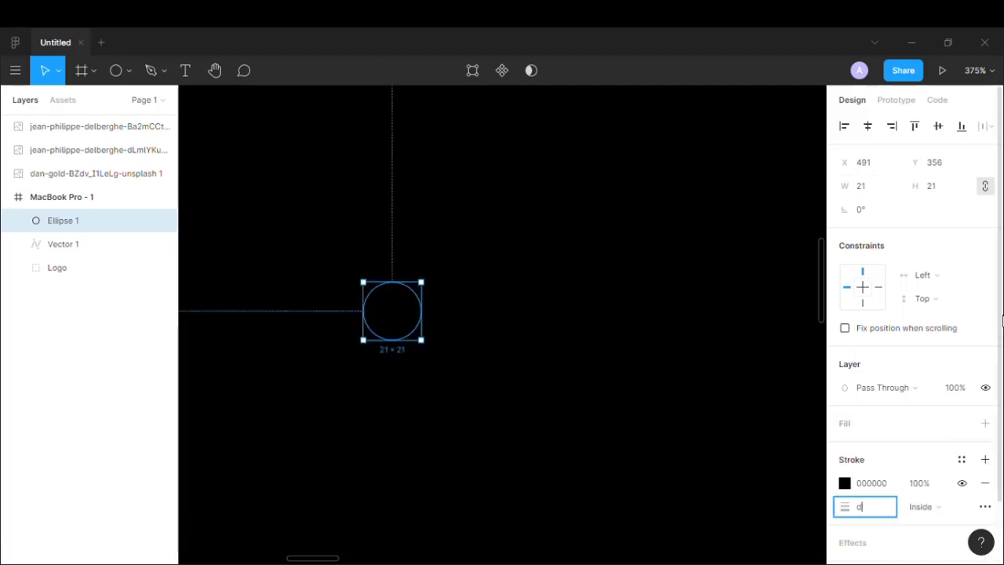
key(Return)
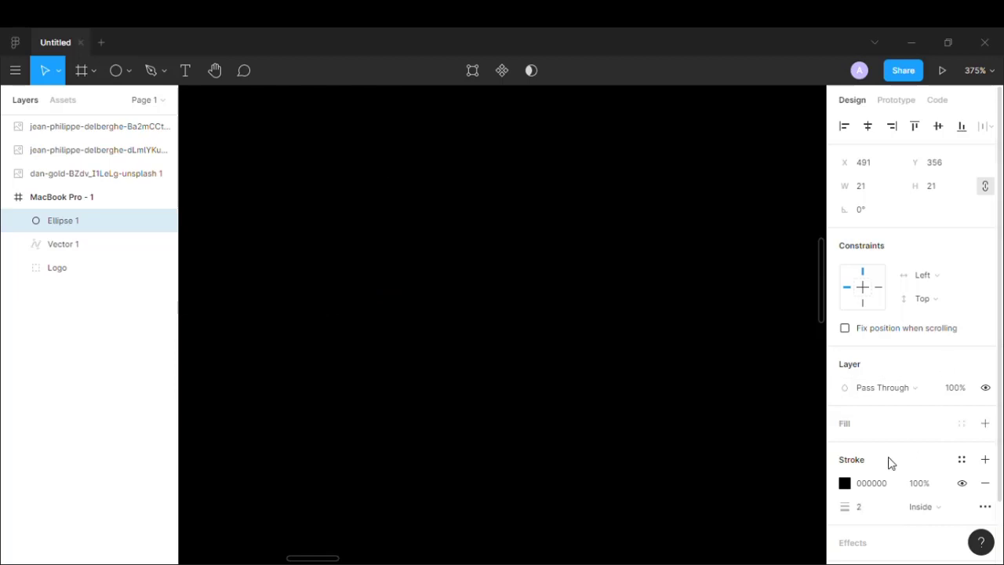
click(844, 482)
click(722, 492)
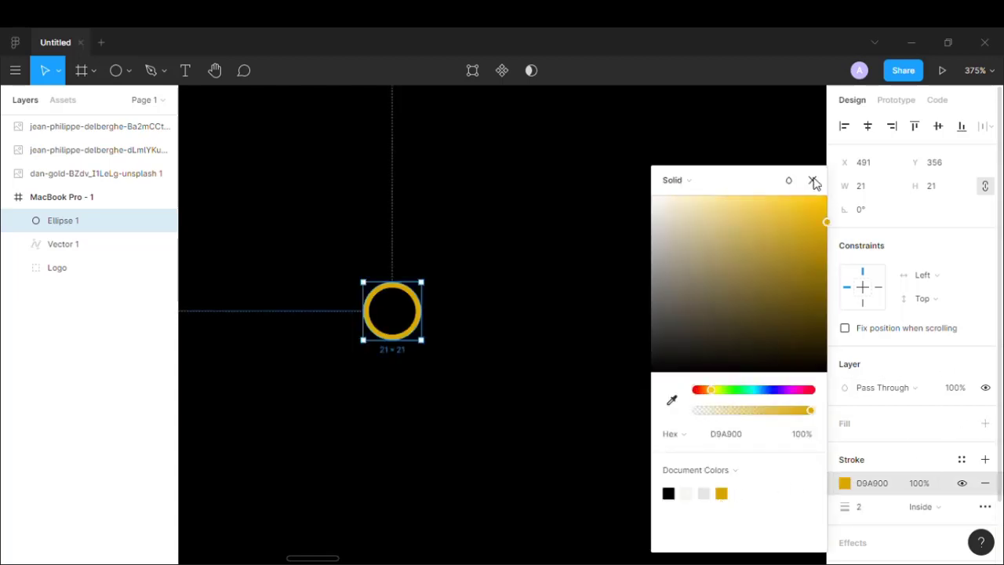
click(812, 180)
click(554, 269)
Step: Draw a narrow vertical rectangle below the circle and set it to 3 wide and 10 high
click(128, 71)
click(120, 104)
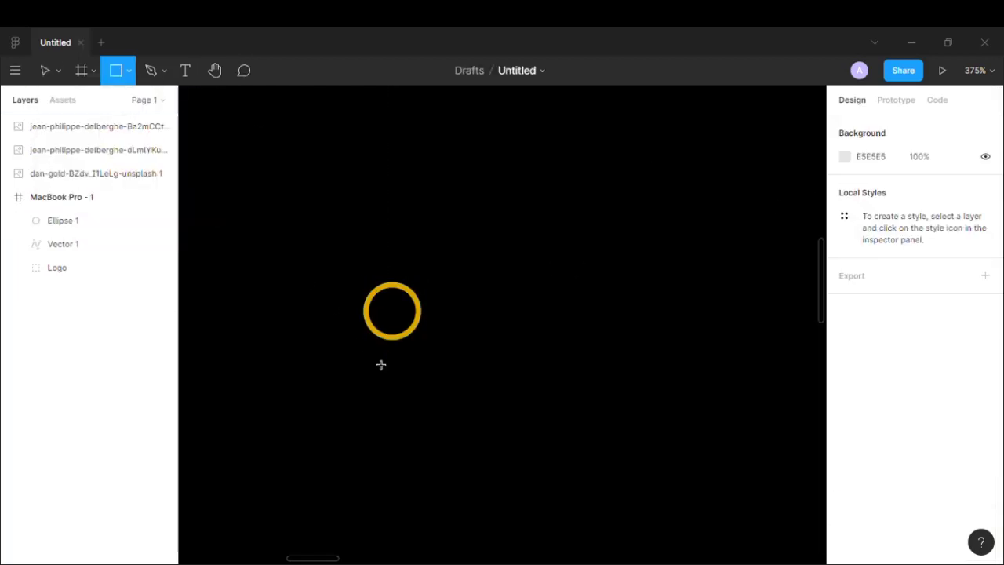
drag(369, 352, 380, 419)
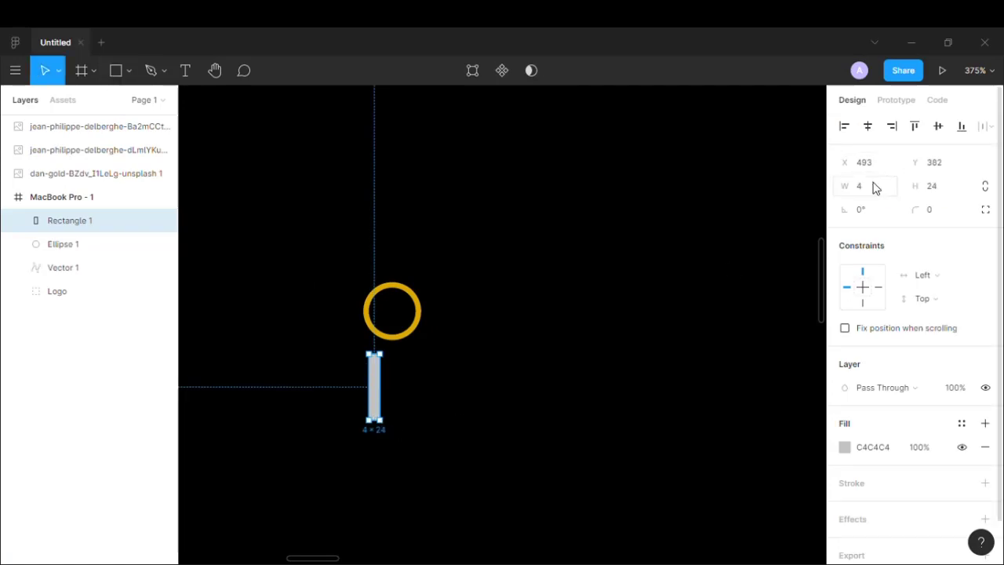
click(875, 188)
text(3)
key(Tab)
text(10)
key(Return)
Step: Set the small rectangle's individual corner radii to 5 for both top corners and 1 for both bottom corners
click(985, 209)
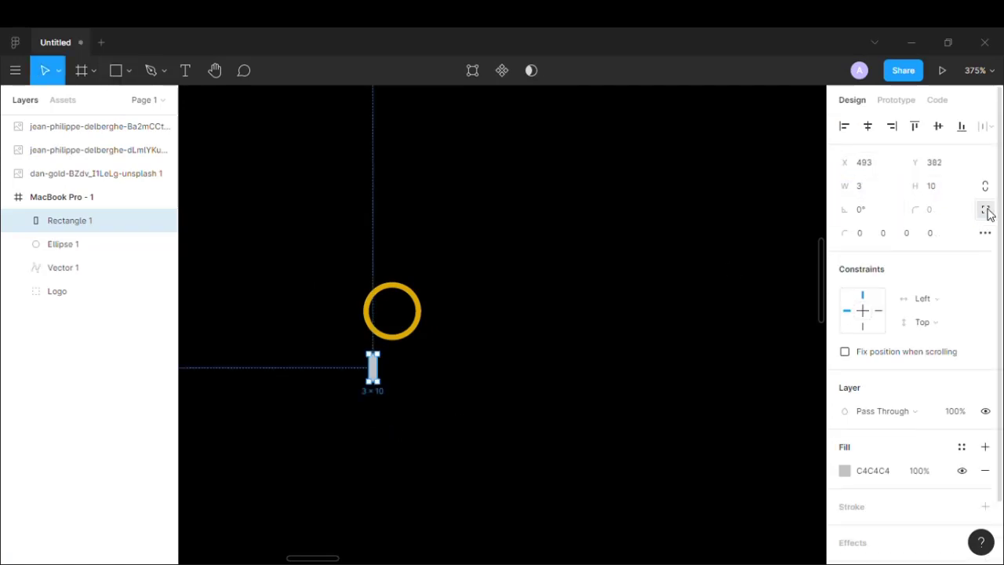
click(859, 233)
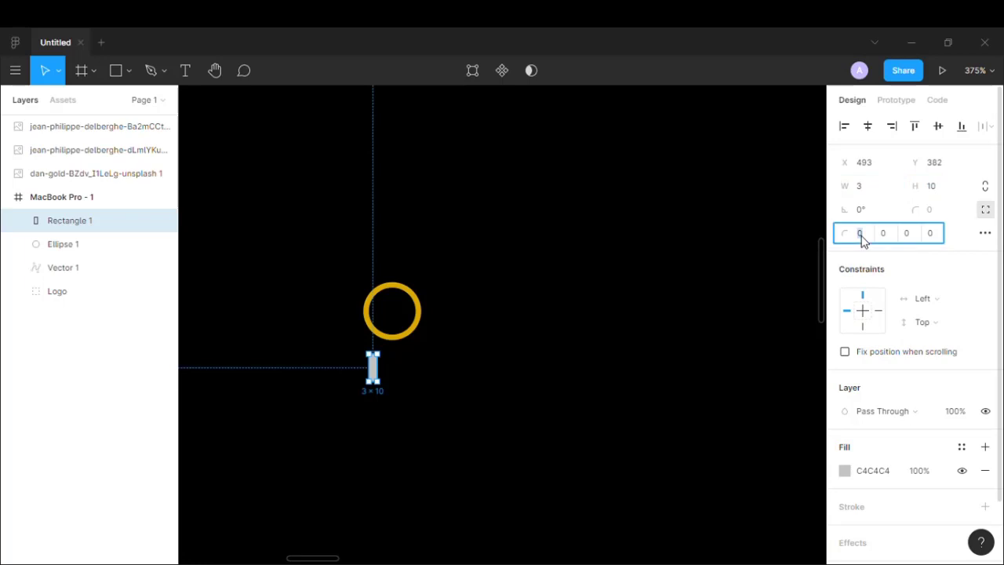
text(5)
click(886, 235)
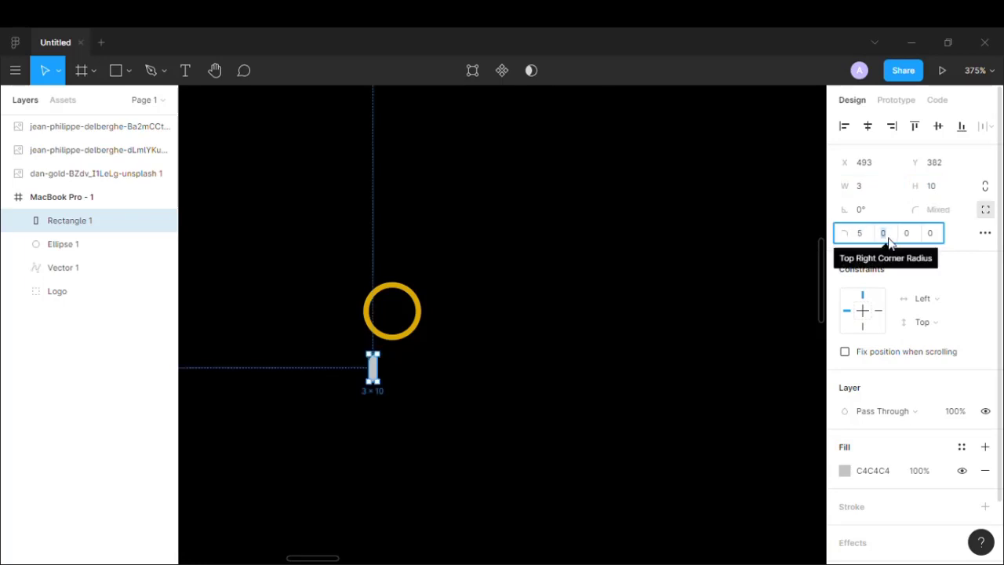
text(5)
key(Tab)
text(1)
key(Tab)
text(1)
key(Return)
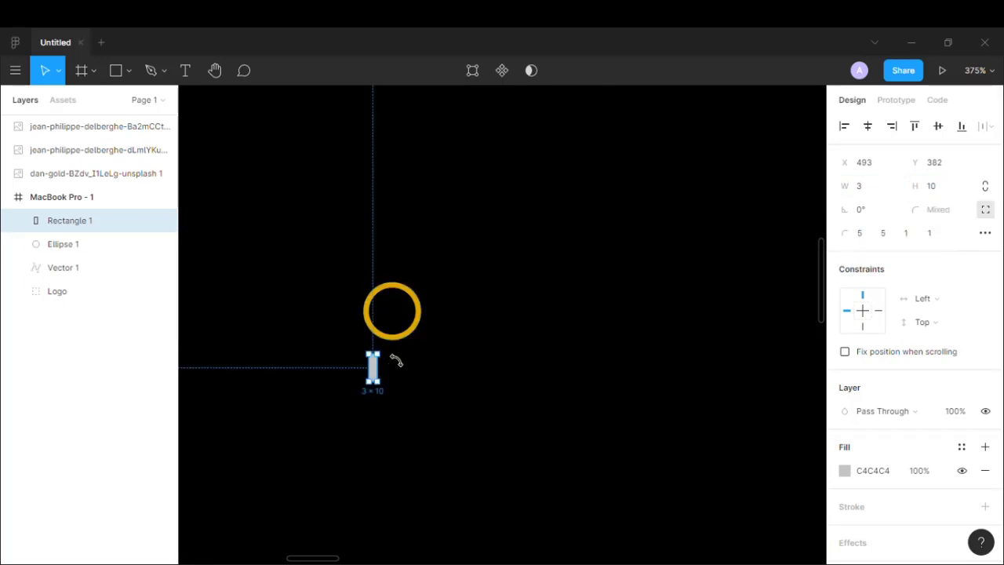
Step: Rotate the small rectangle by 180° and fill it with the document colour D9A900
drag(396, 361, 336, 455)
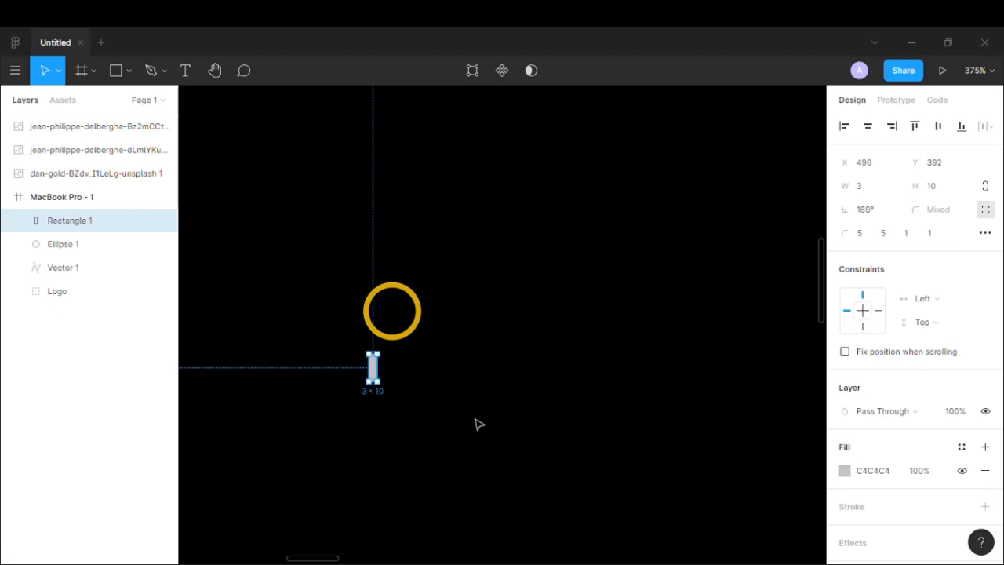
click(844, 470)
click(666, 492)
click(819, 191)
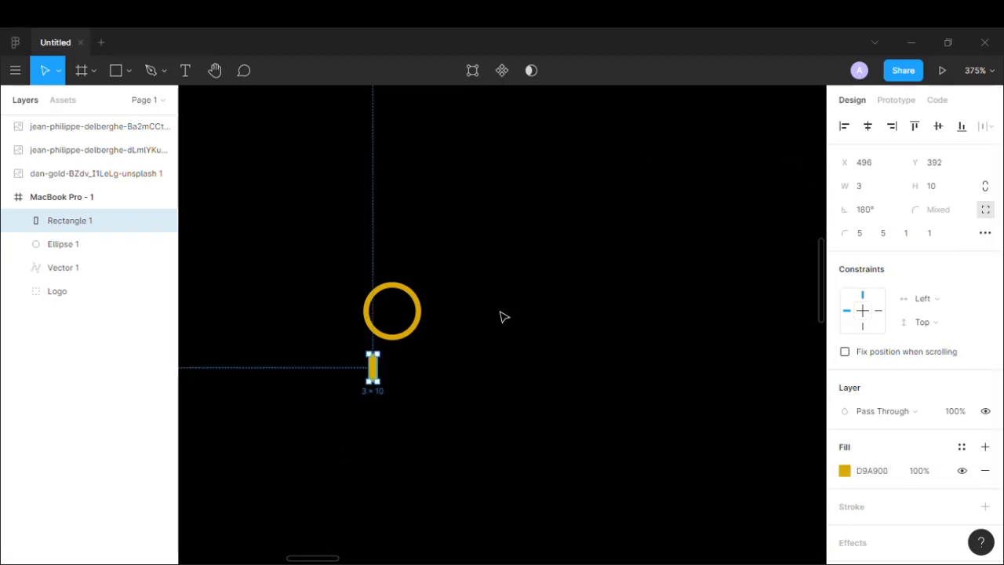
Step: Align the rectangle and circle on their horizontal centres and rotate them together so the handle points diagonally to the lower right
shift+click(399, 339)
click(867, 126)
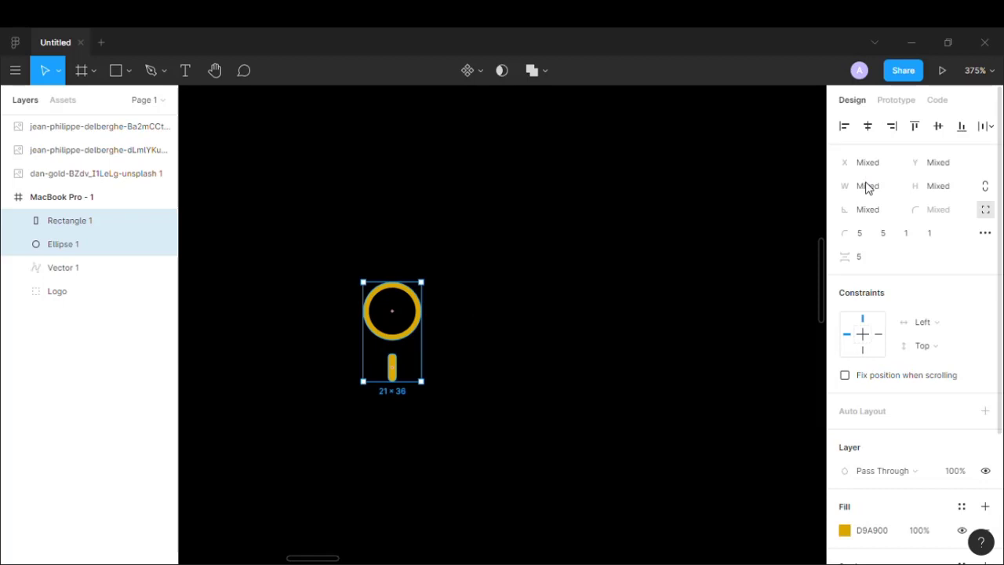
drag(435, 288, 379, 277)
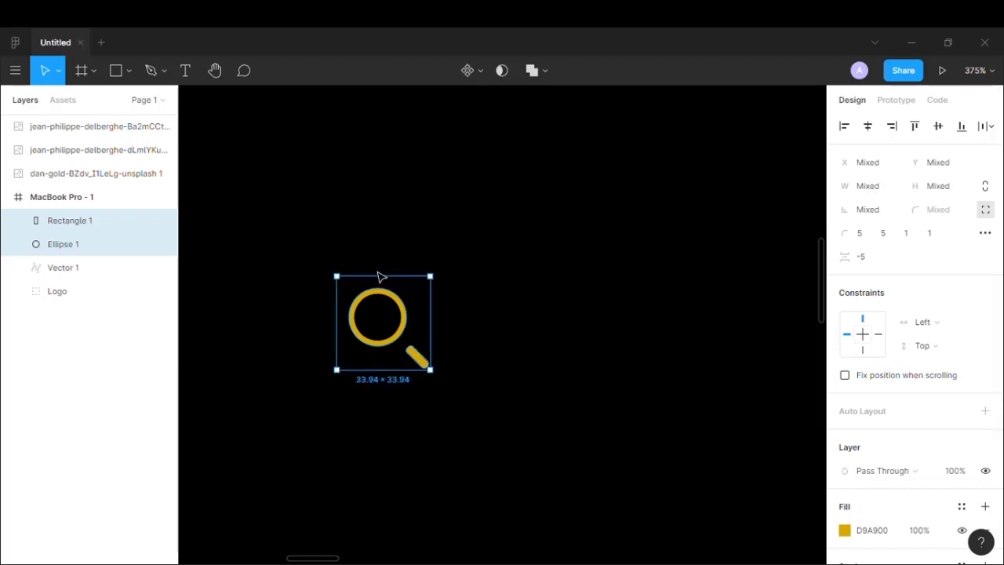
Step: Group the magnifying glass's circle and handle and rename the group as Search
key(ctrl+g)
double_click(74, 222)
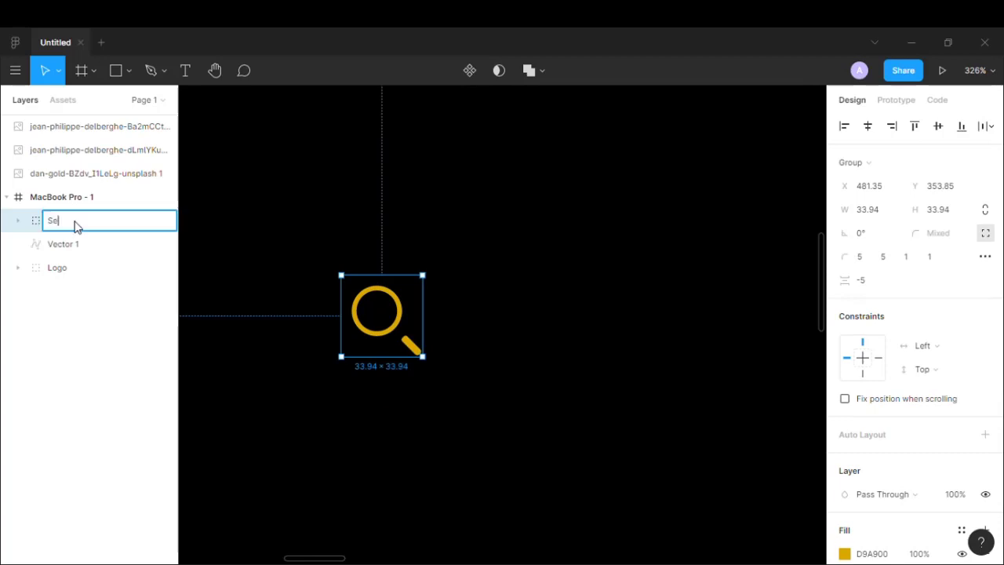
text(Search)
key(Return)
Step: Move the Search icon to the right end of the gold line and set the vertical spacing between them to 5
scroll(226, 280, down, 3)
scroll(314, 298, down, 3)
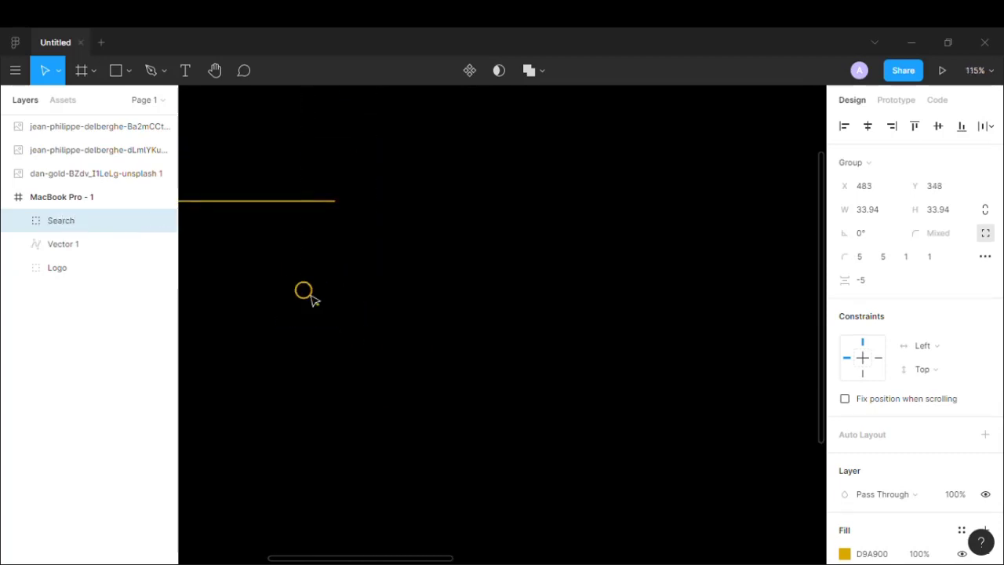
drag(313, 298, 355, 204)
shift+click(321, 200)
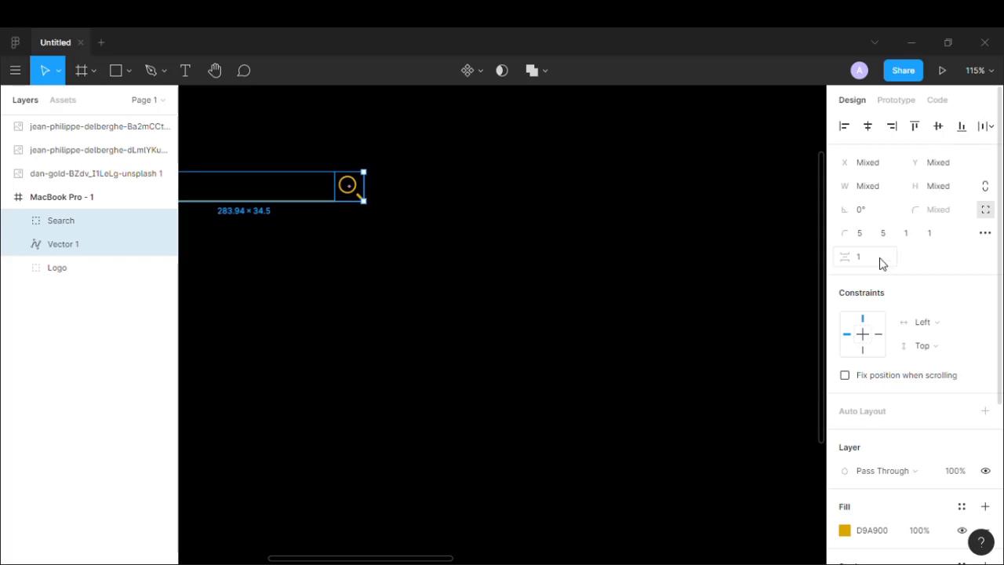
click(881, 264)
text(5)
key(Return)
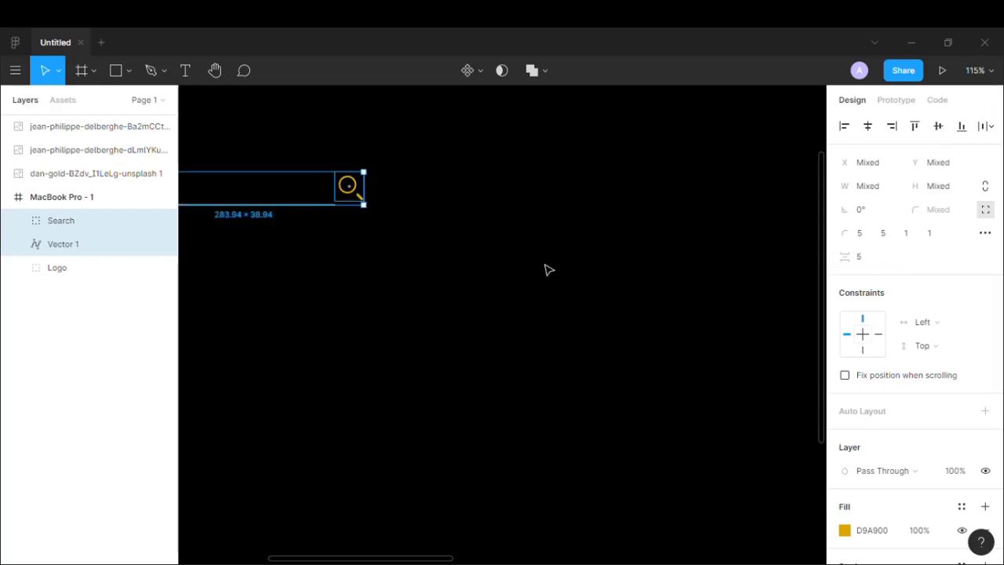
Step: Group the Search icon with its gold line as Search and move the group to the frame's upper-right corner, level with the logo
click(548, 270)
click(67, 200)
key(shift+2)
click(78, 226)
shift+click(82, 245)
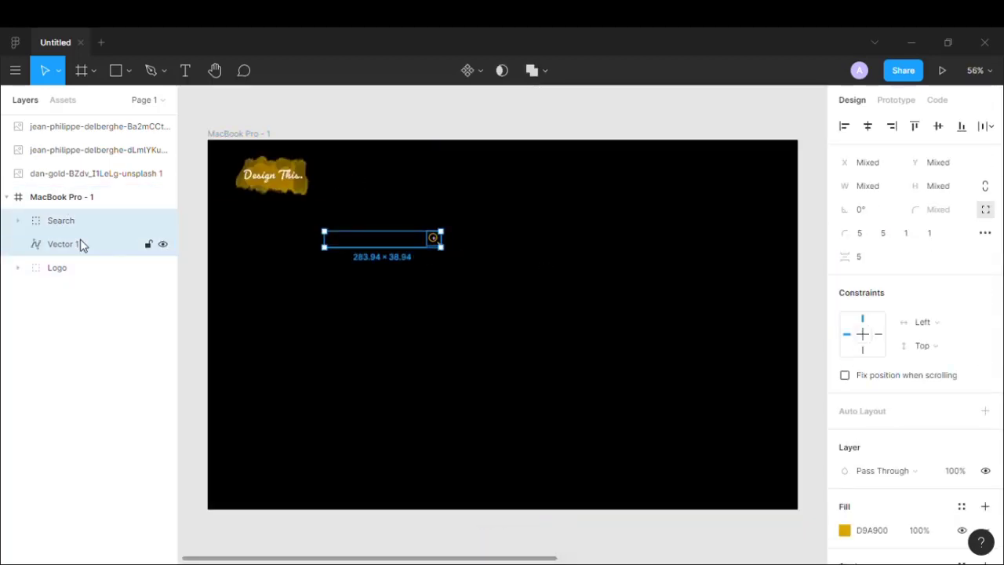
key(ctrl+g)
double_click(86, 227)
text(Search)
key(Return)
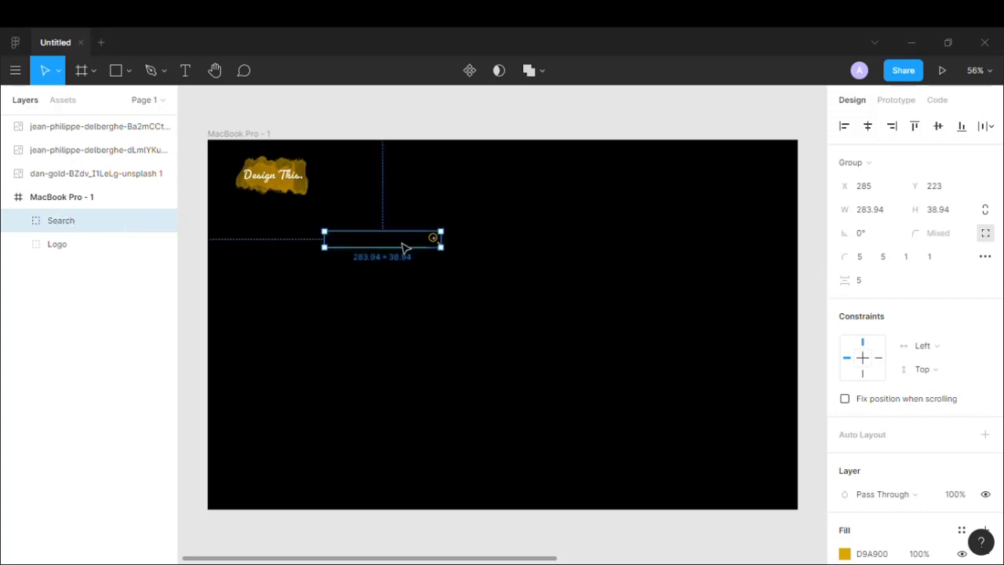
drag(402, 248, 721, 188)
click(571, 123)
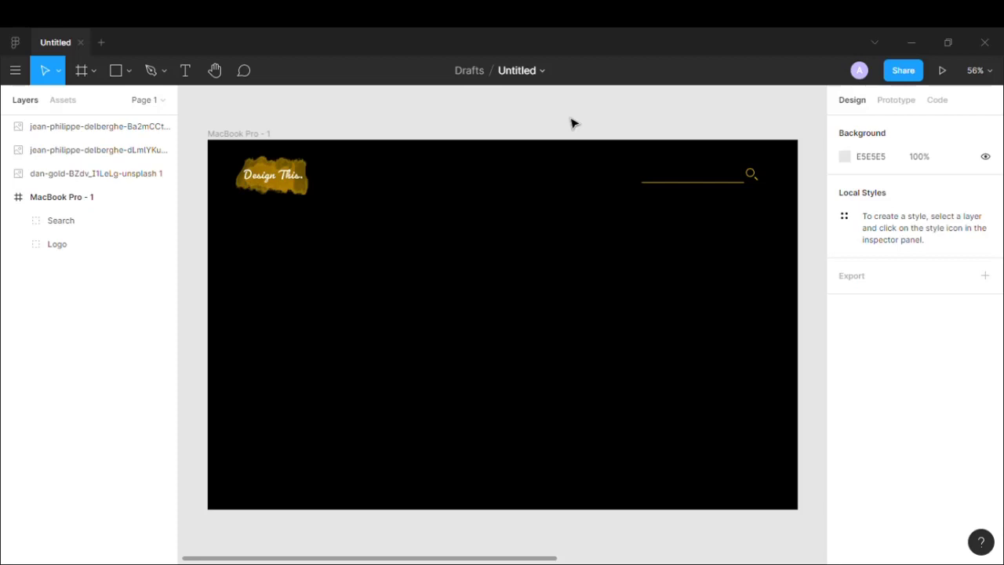
Step: Add the text "It's Distinctive." in the middle of the frame and fill it with the document colour D9A900
click(185, 70)
click(412, 310)
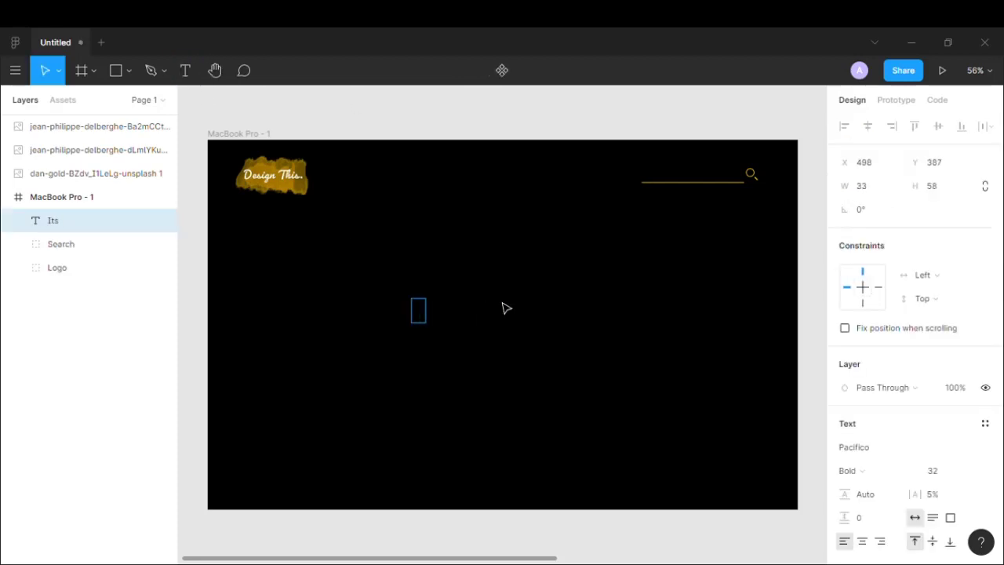
scroll(832, 424, down, 5)
click(844, 400)
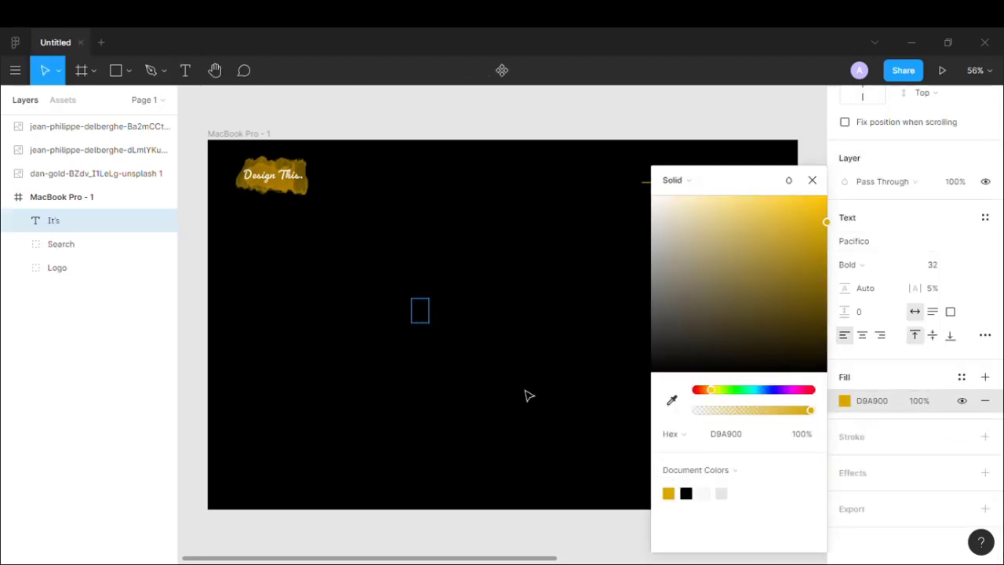
click(668, 492)
click(812, 179)
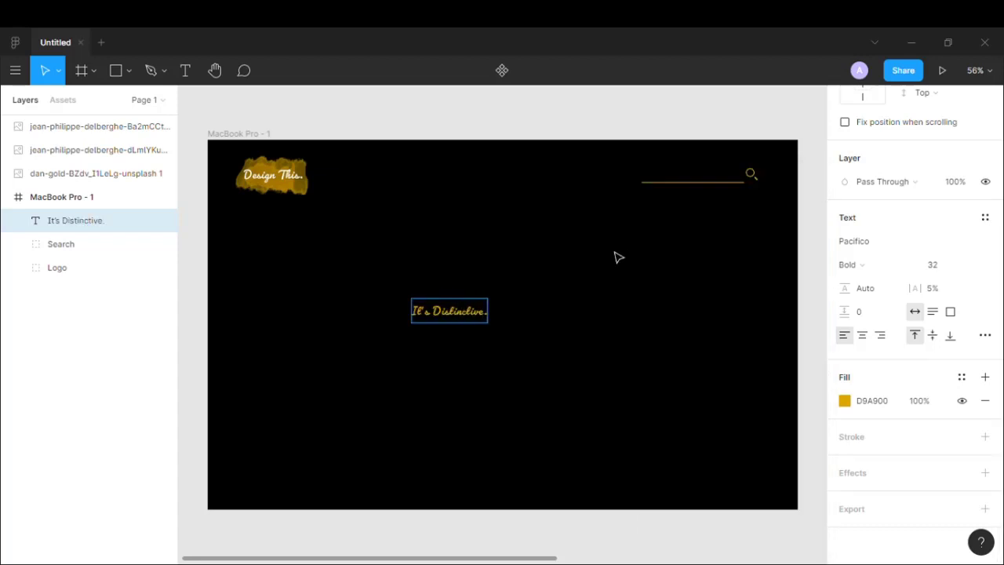
Step: Set the "It's Distinctive." text to Pacifico Regular, size 44, and move it up and right, below the header
key(ctrl+a)
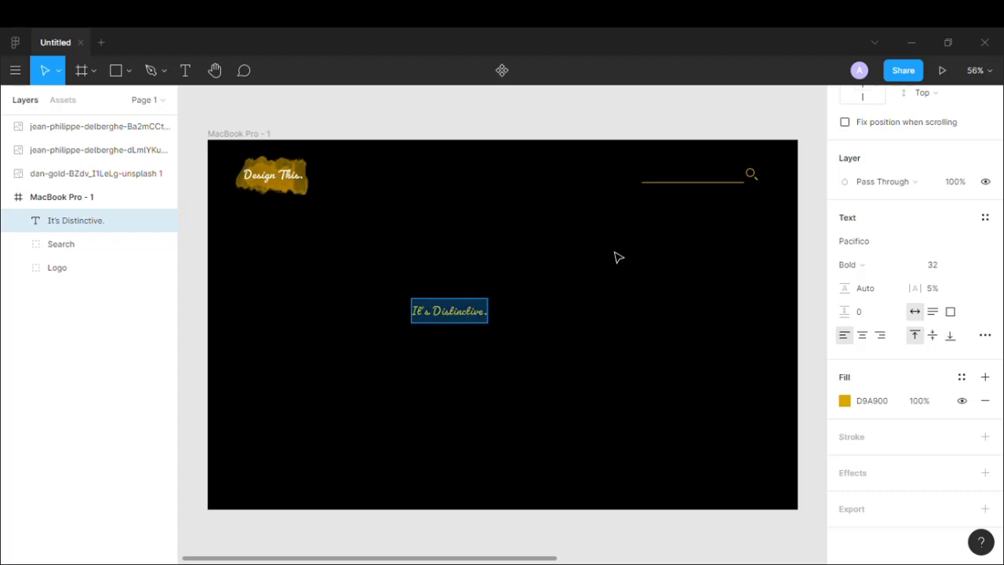
click(879, 274)
click(855, 245)
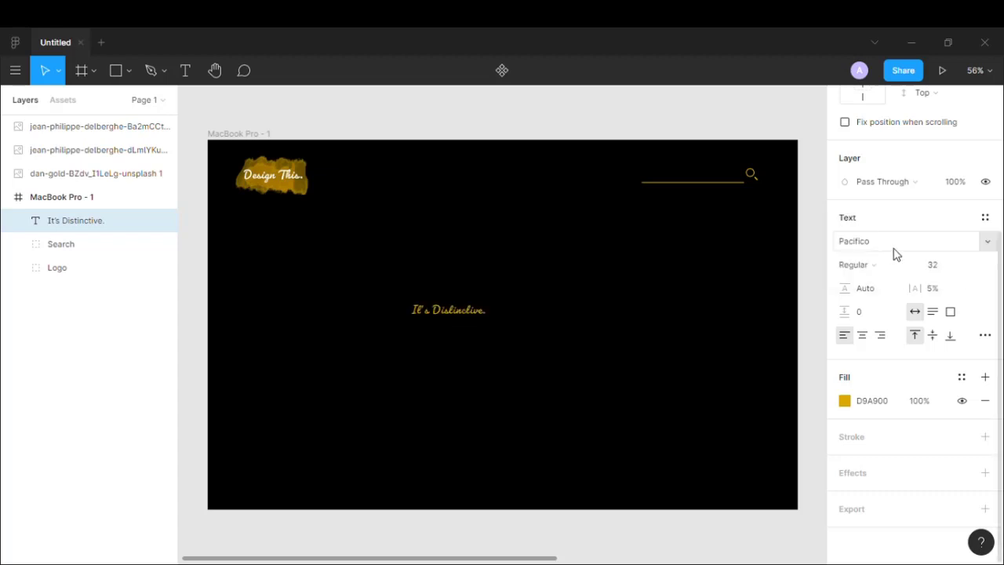
click(949, 268)
text(44)
key(Return)
drag(480, 329, 553, 267)
Step: Move the three interior photos from outside the artboard into the MacBook Pro frame, below the "It's Distinctive." heading
scroll(553, 267, right, 10)
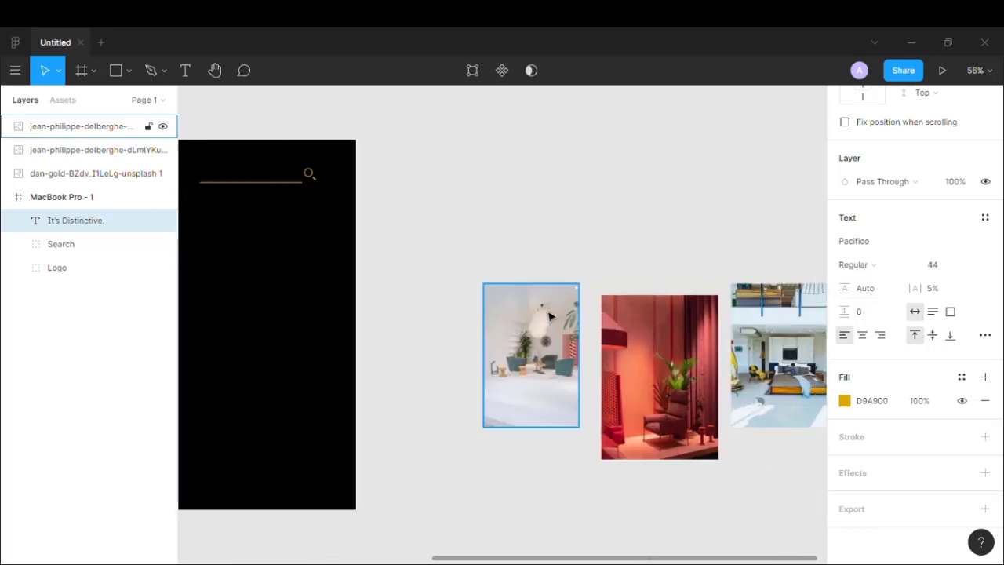
click(530, 352)
shift+click(659, 377)
drag(762, 348, 282, 330)
click(99, 128)
key(shift+2)
Step: Align the three photos on their vertical centres and set the horizontal spacing between them to 20
click(494, 337)
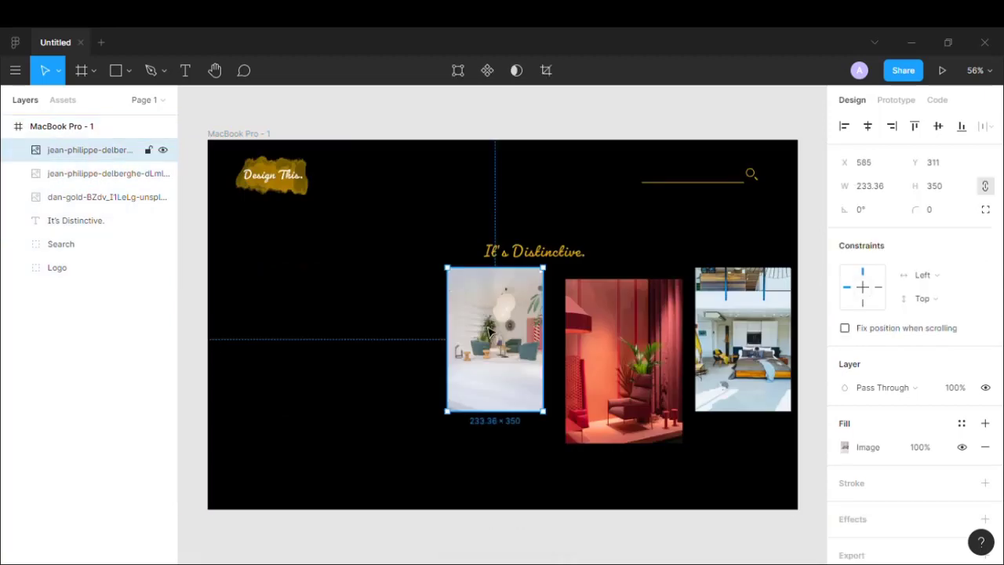
shift+click(623, 360)
shift+click(743, 337)
click(938, 126)
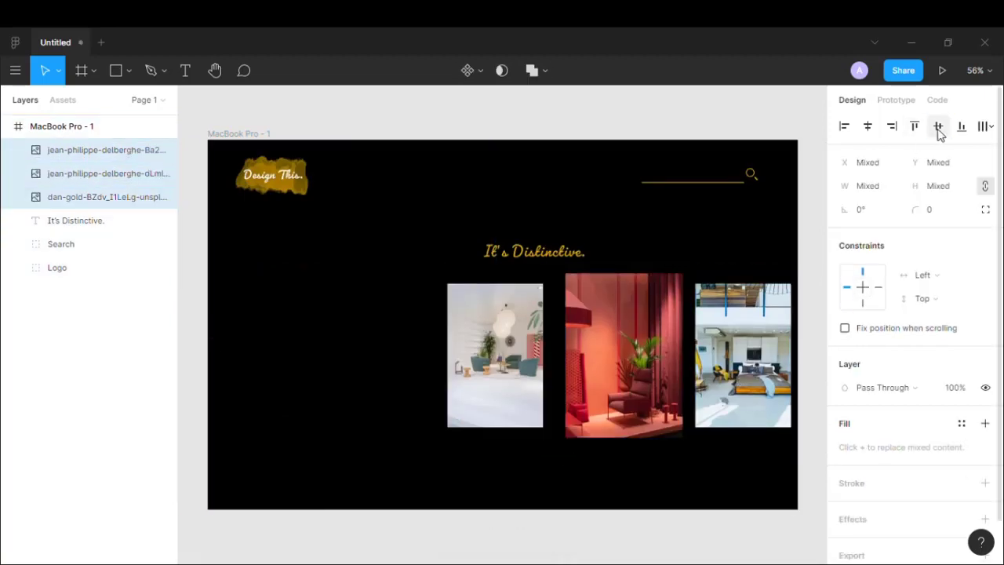
click(984, 127)
click(858, 193)
click(867, 233)
text(20)
key(Return)
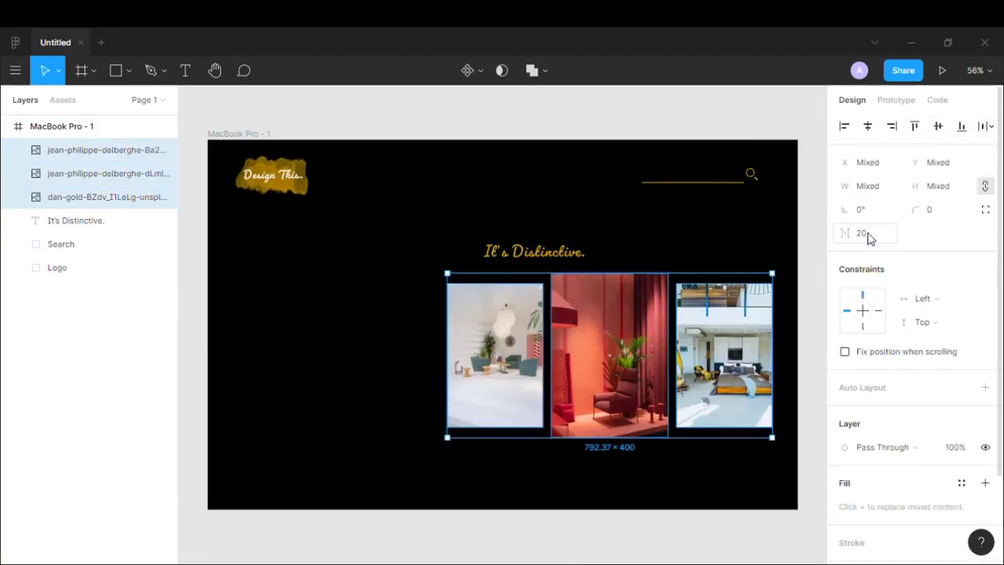
Step: Round the corners of the three photos to 20 and move them so the middle photo is centred under the heading
click(941, 210)
text(2)
key(Return)
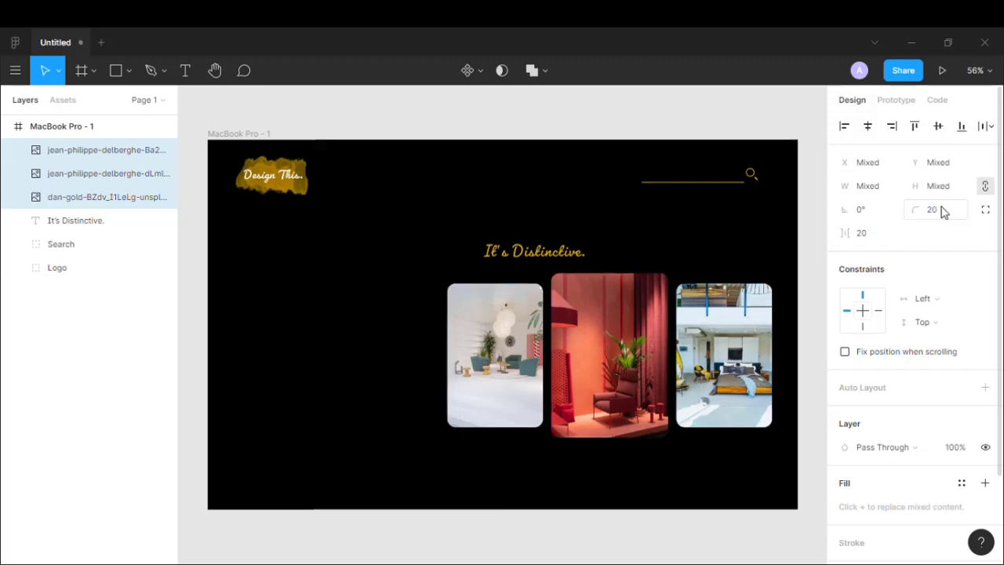
drag(629, 338, 554, 338)
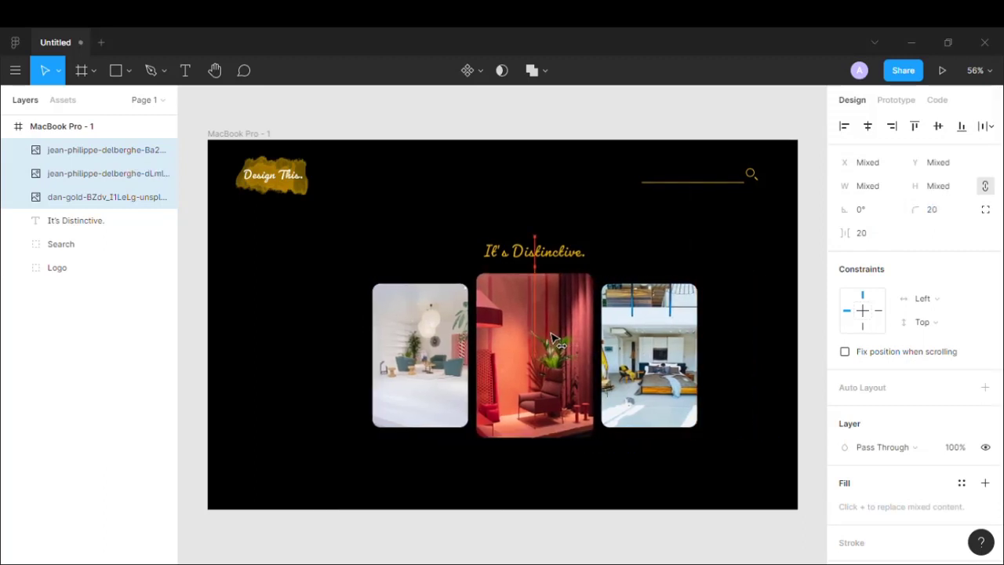
click(632, 263)
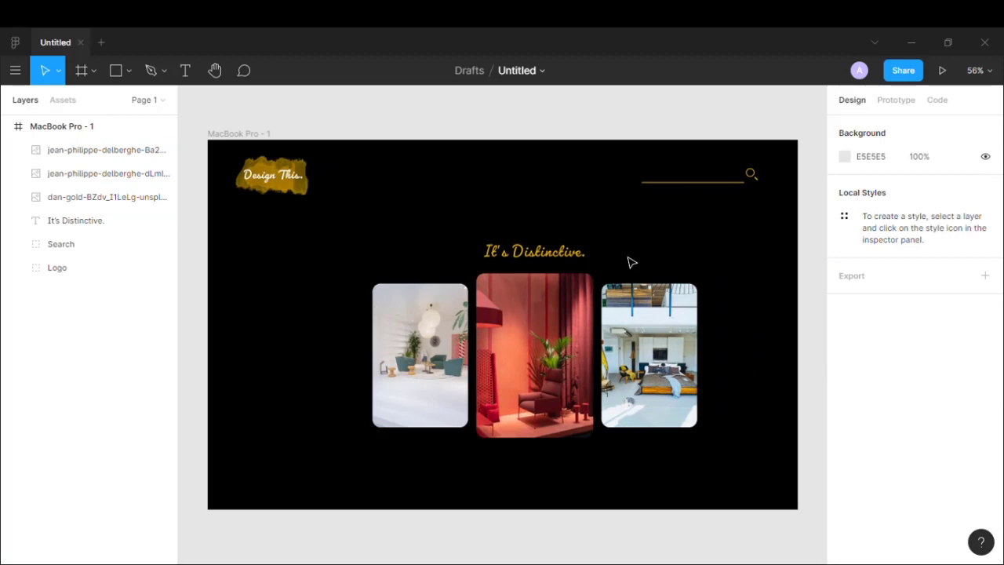
Step: Draw a small circle below the photos and set its size to 10 × 10
click(129, 70)
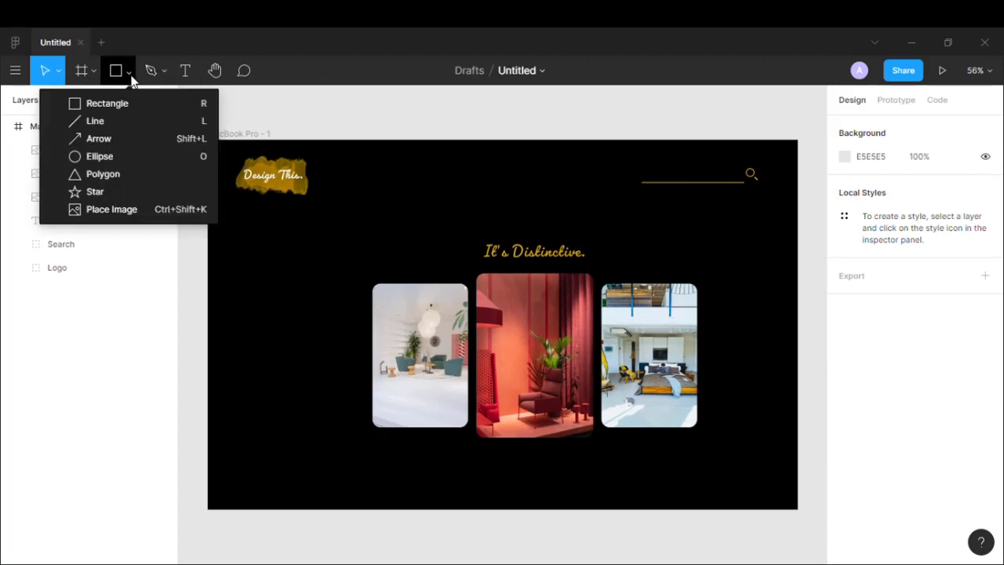
click(114, 157)
drag(465, 472, 454, 460)
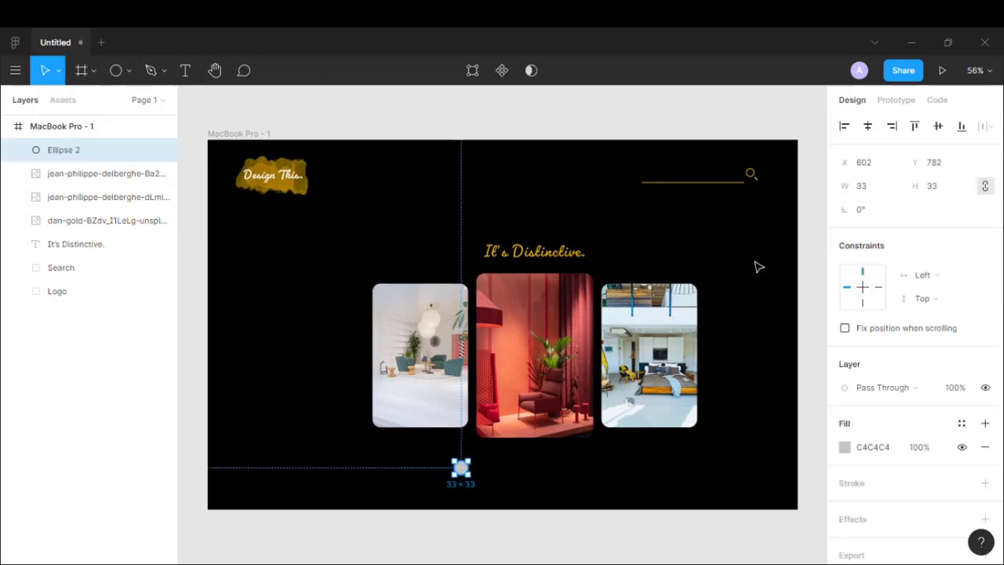
click(863, 192)
text(10)
key(Return)
Step: Remove the small circle's fill and give it an inside stroke of width 2 in colour D9A900
click(985, 447)
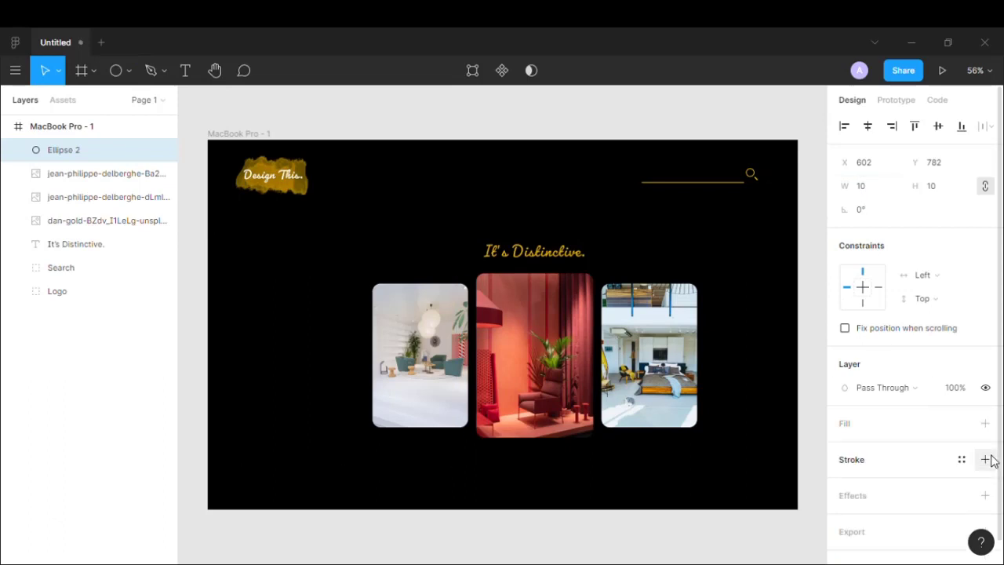
click(985, 460)
click(870, 506)
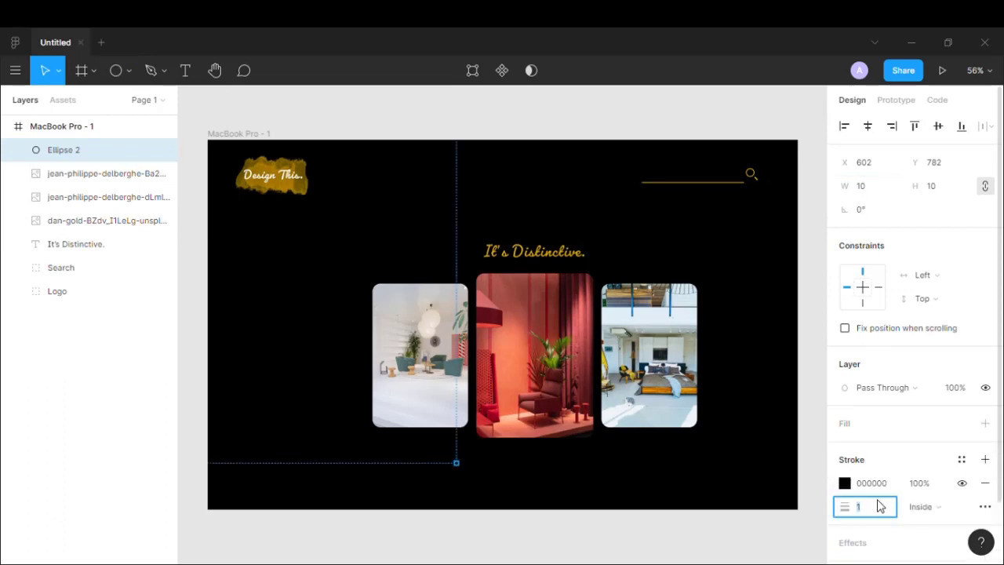
text(2)
click(845, 483)
click(669, 492)
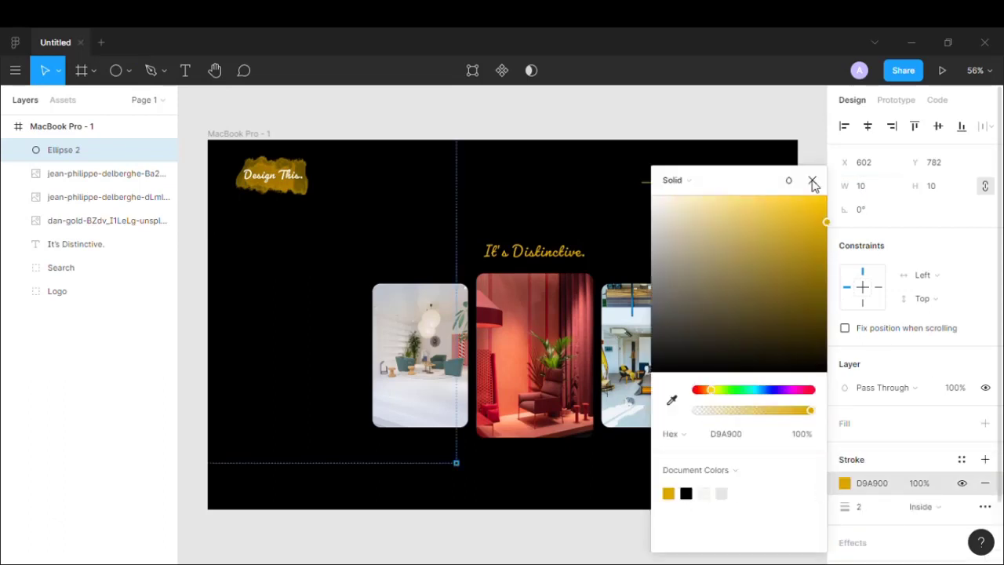
click(813, 182)
Step: Duplicate the ring twice in a row, align the three rings vertically and space them 30 apart
scroll(461, 472, up, 5)
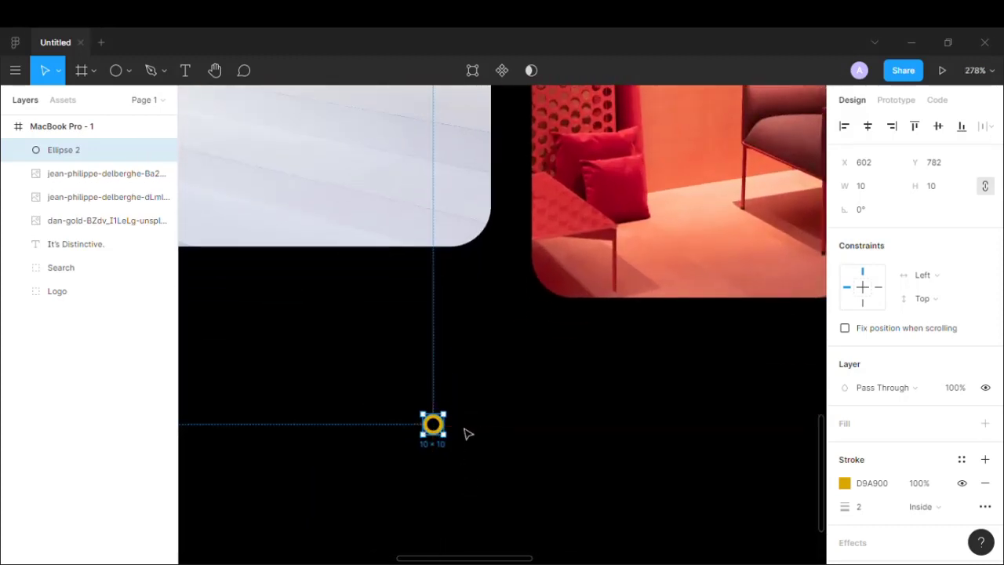
drag(433, 424, 461, 427)
key(ctrl+d)
shift+click(72, 198)
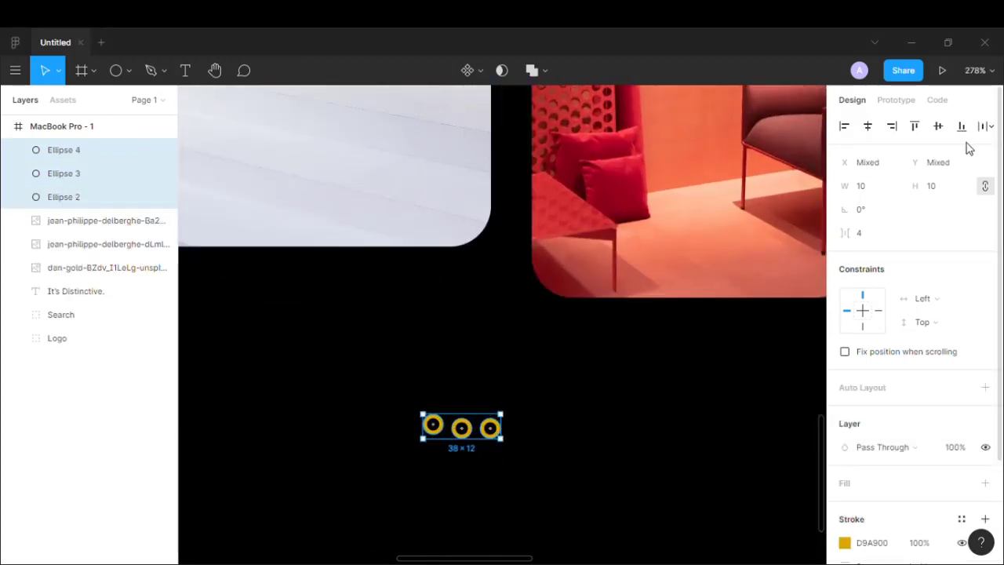
click(876, 241)
text(30)
key(Return)
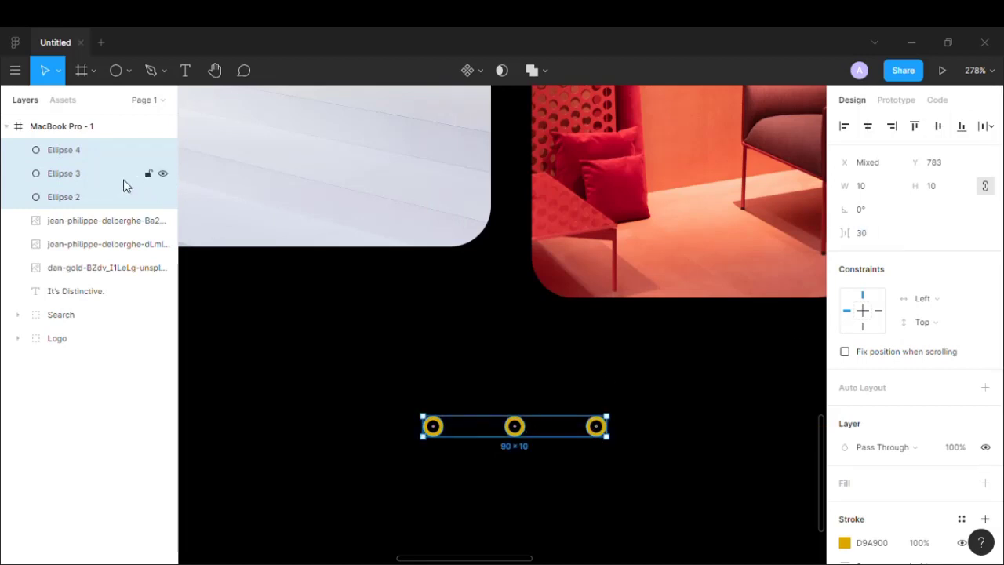
Step: Replace the middle ring's stroke with a solid D9A900 fill
click(123, 180)
click(985, 481)
click(985, 423)
click(845, 447)
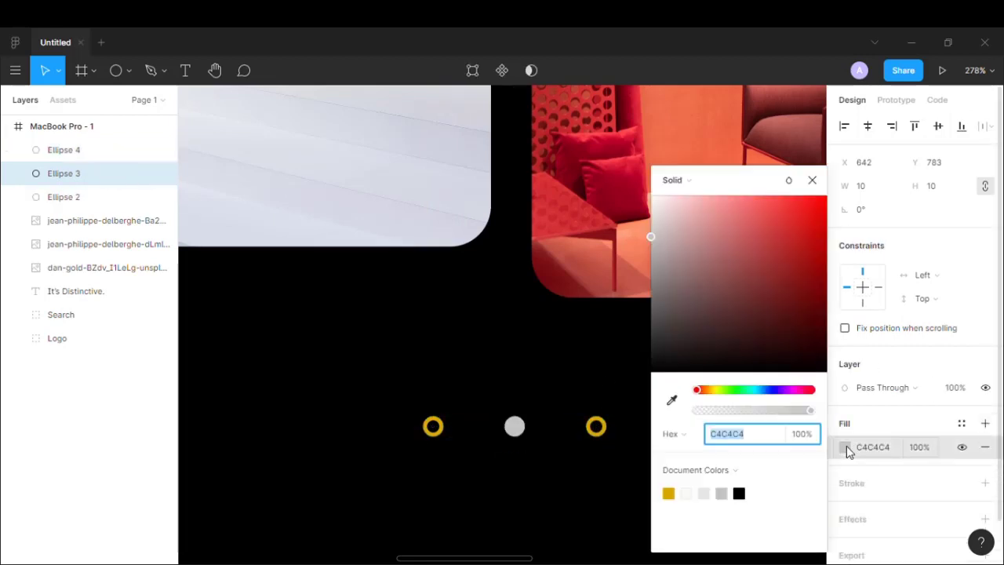
click(669, 493)
click(813, 182)
Step: Group the three circles and centre the group beneath the middle photo
click(99, 149)
shift+click(86, 197)
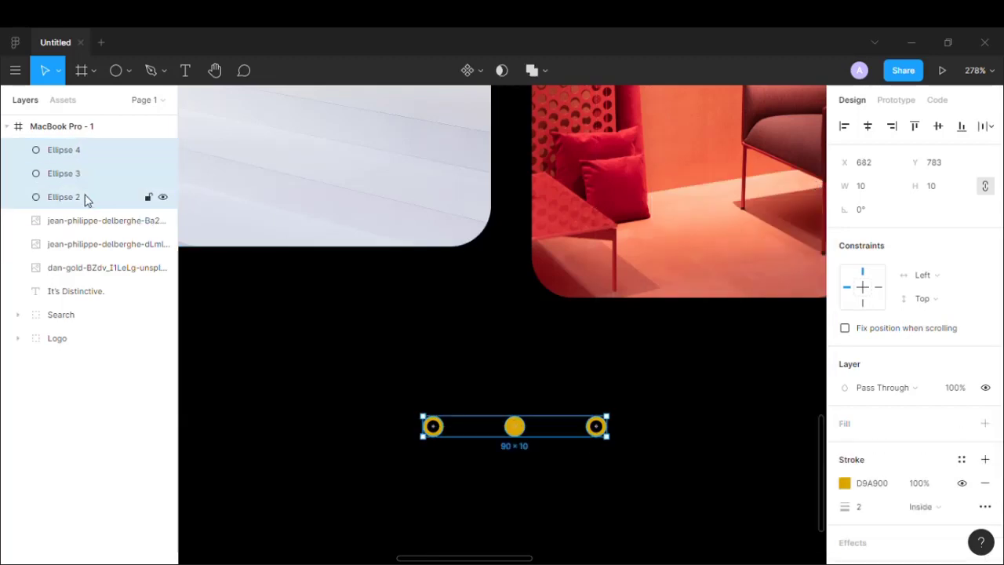
key(ctrl+g)
key(shift+1)
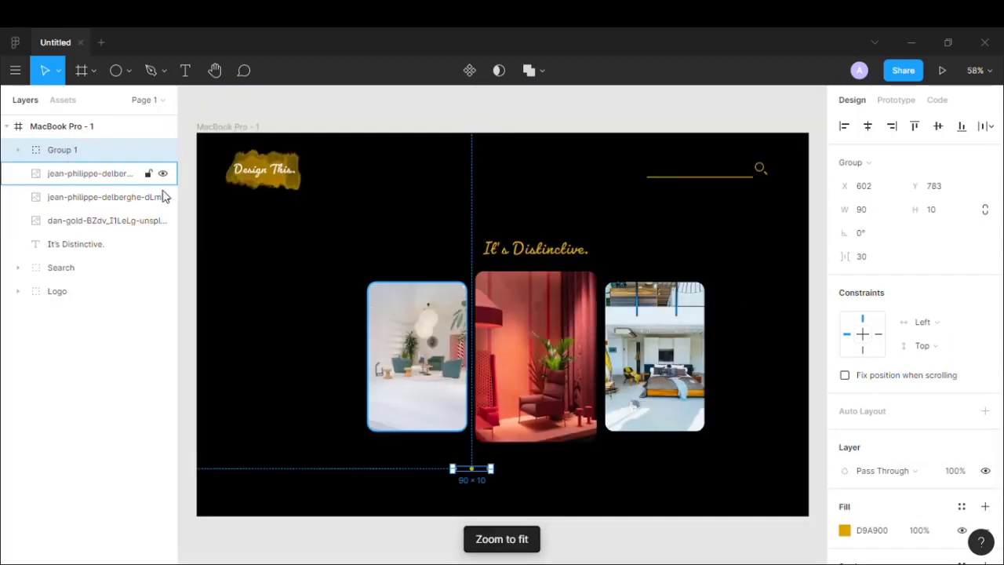
drag(478, 467, 549, 461)
shift+click(551, 293)
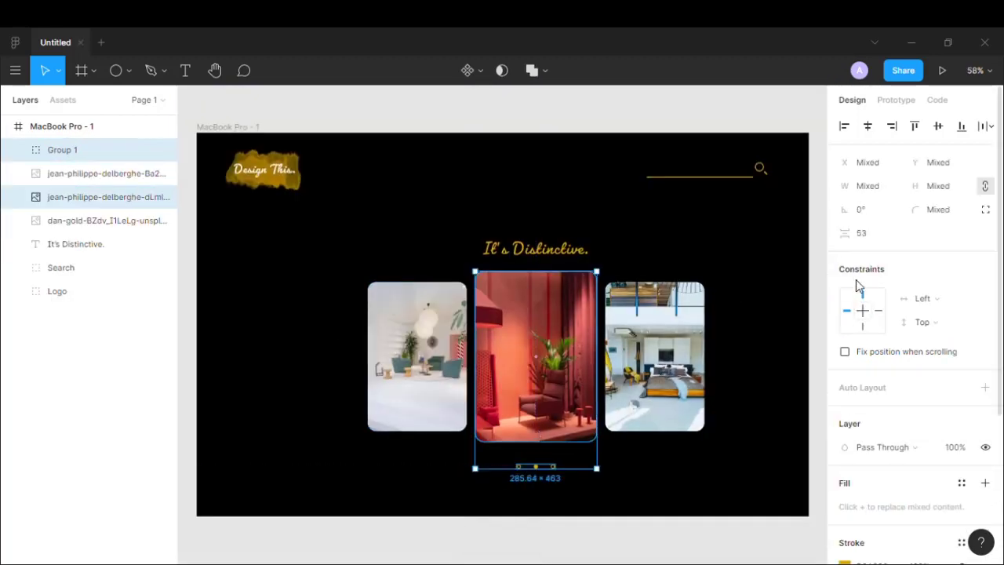
Step: Group the three photos and rename the group as Photo Gallery
shift+click(74, 174)
shift+click(86, 219)
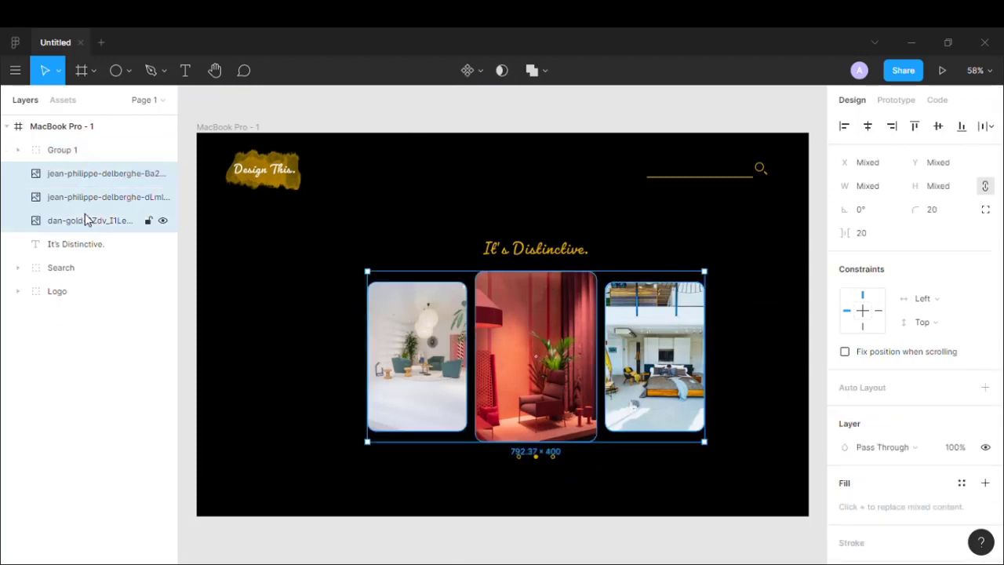
key(ctrl+g)
double_click(74, 173)
text(Photo Gallery)
key(Return)
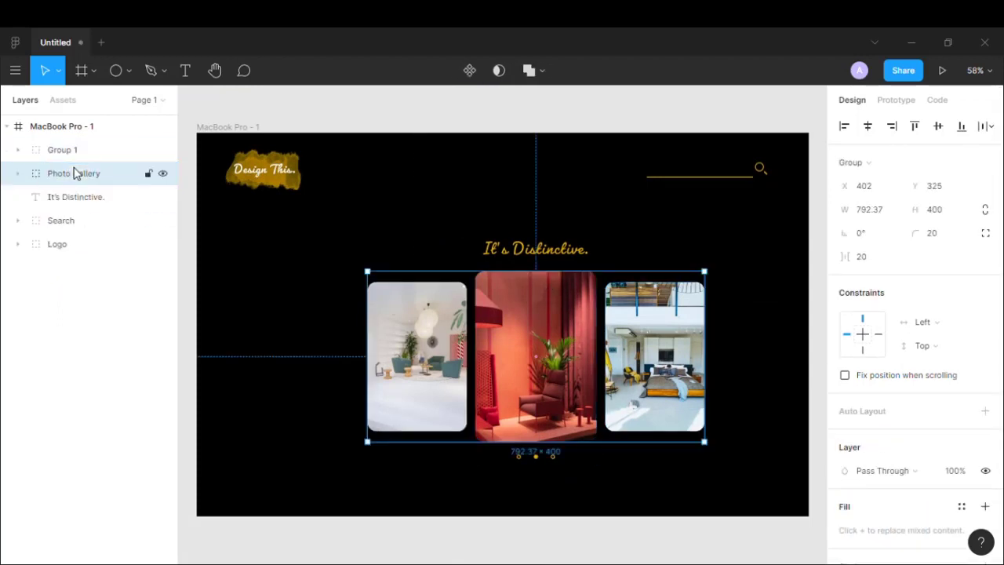
Step: Group the heading, Photo Gallery and circle group as Main and move it up to about X 418, Y 157
shift+click(71, 155)
shift+click(79, 196)
key(ctrl+g)
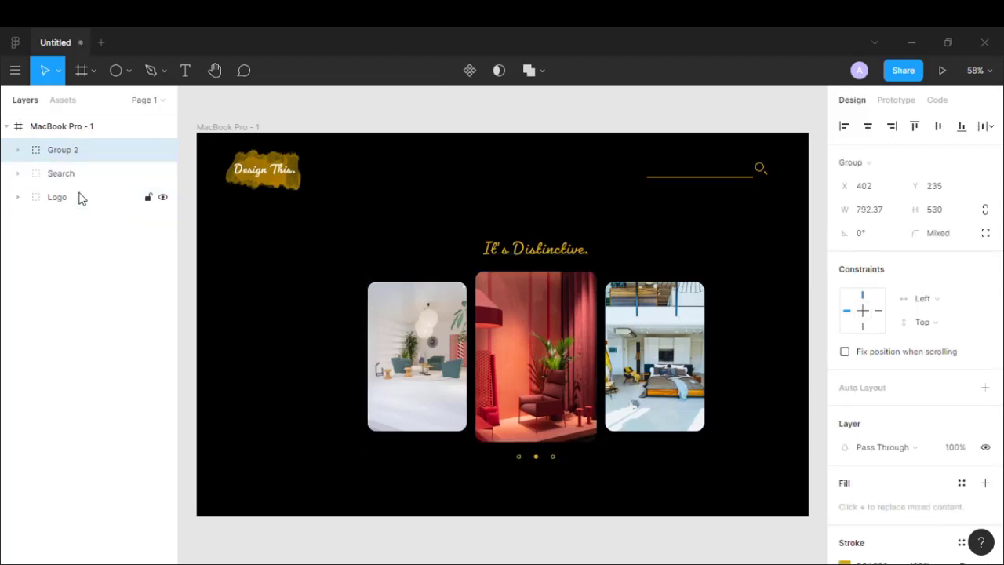
double_click(66, 155)
text(Main)
key(Return)
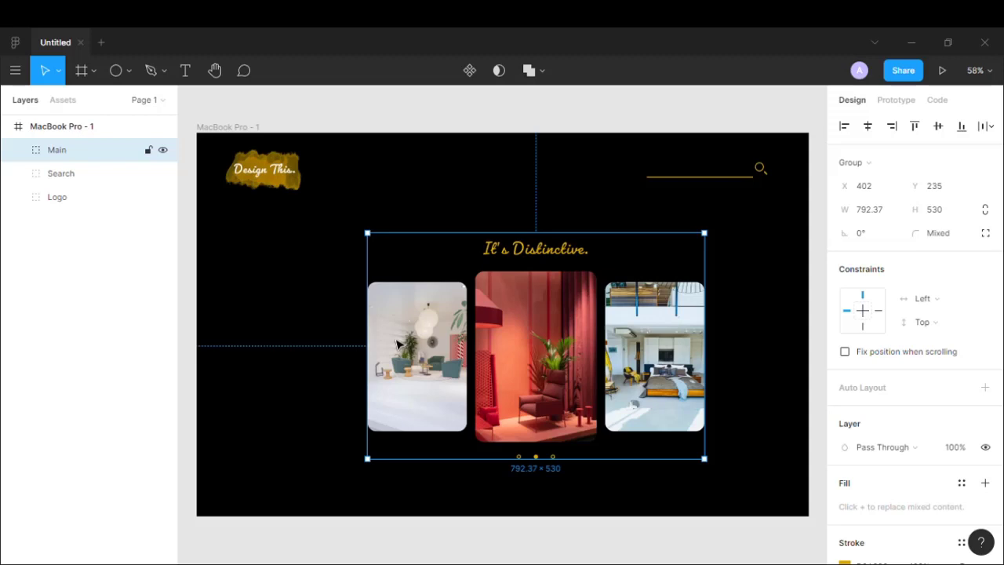
drag(396, 343, 403, 310)
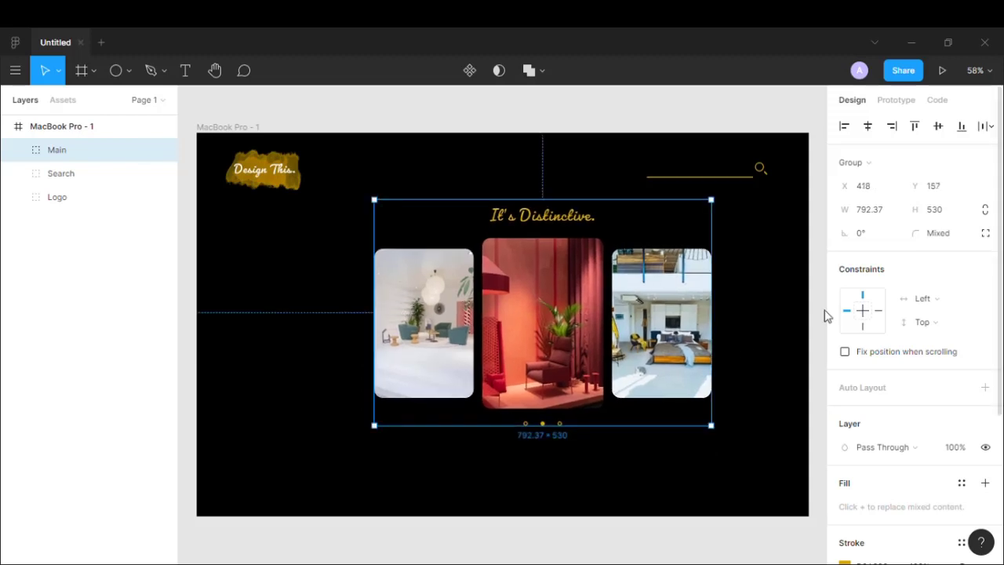
Step: Add a "Who We Are" text below the photo gallery and fill it with 6C887E
click(185, 70)
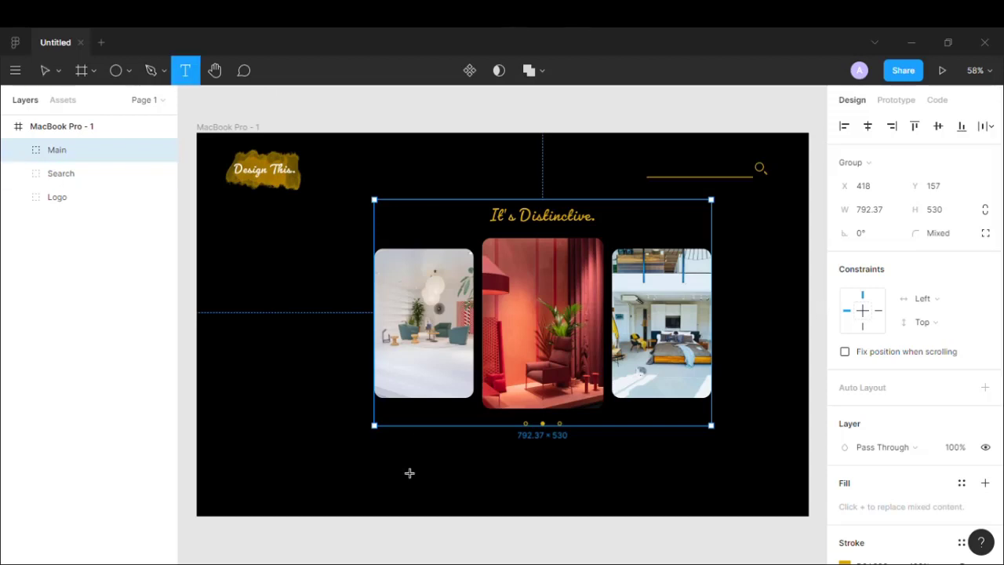
click(403, 469)
text(Who)
scroll(936, 491, down, 3)
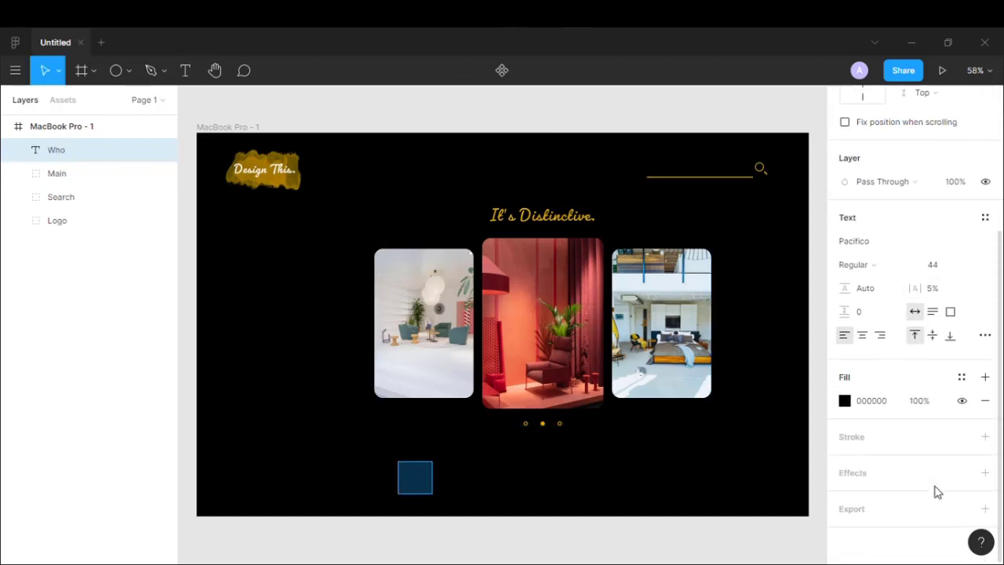
click(866, 404)
text(6c887)
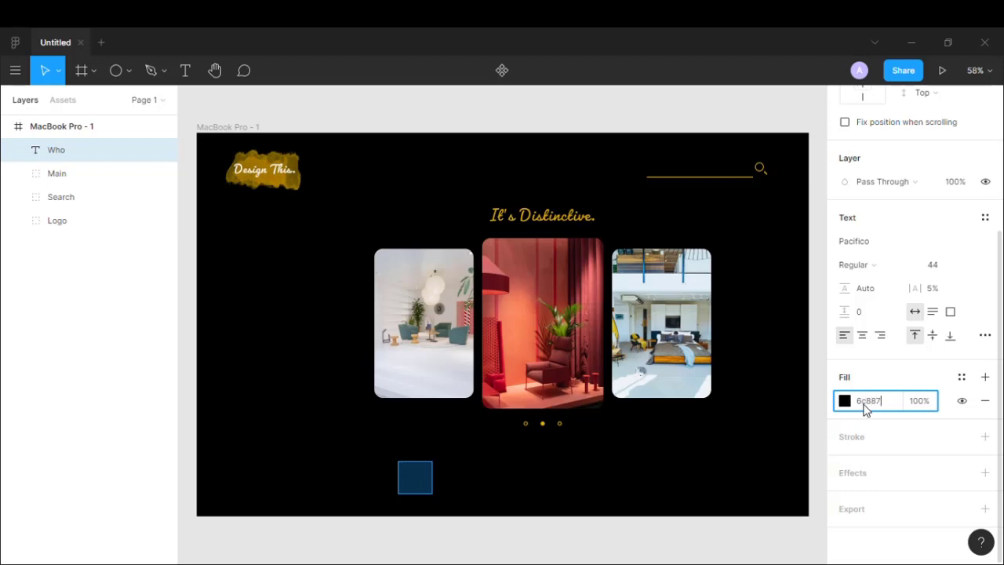
text(e)
key(Return)
double_click(428, 477)
text(W)
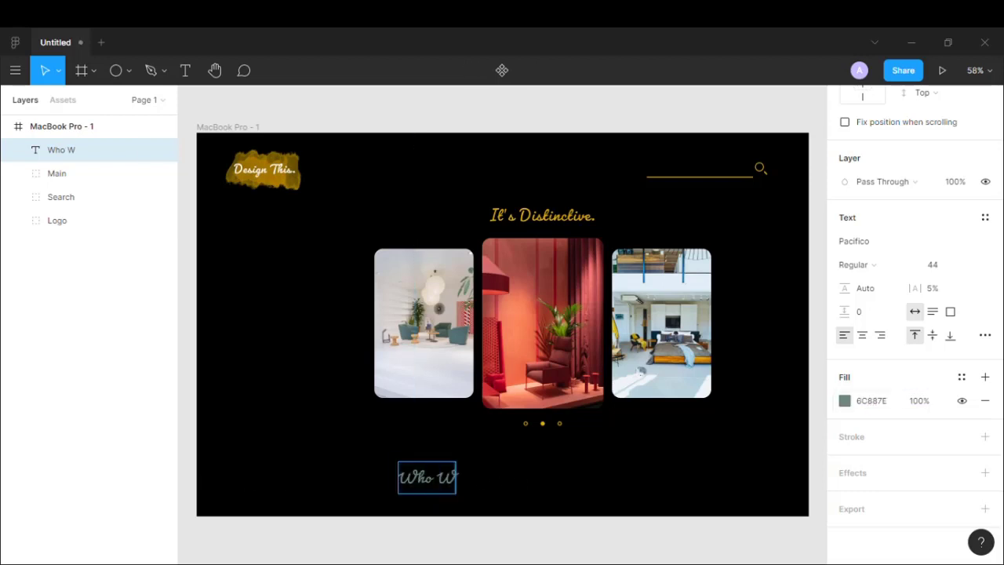
text(e Are)
Step: Change the "Who We Are" text's font to Quicksand in Medium weight
key(ctrl+a)
click(884, 244)
text(q)
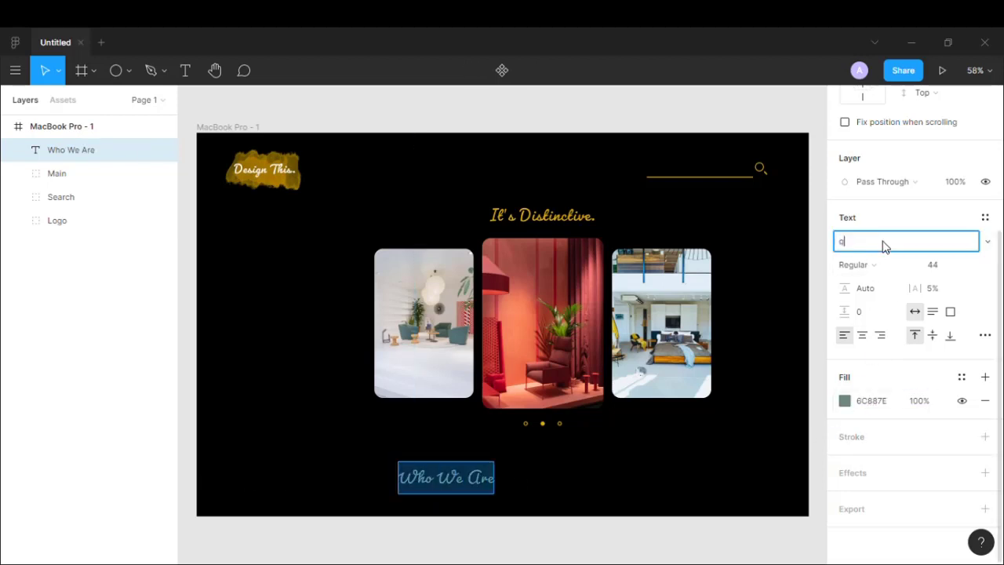
key(Return)
click(862, 264)
click(871, 282)
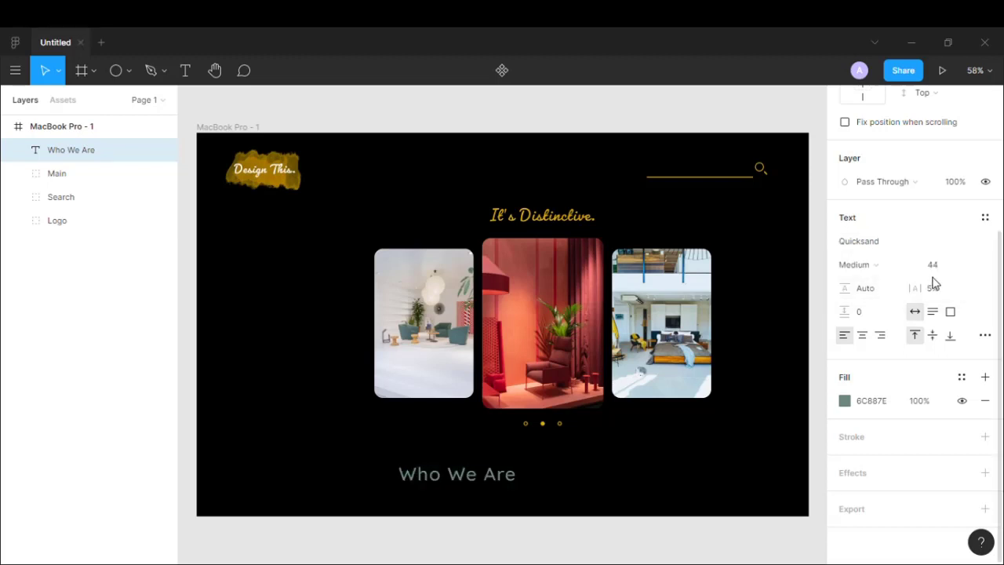
Step: Set the "Who We Are" heading's font size to 26 and move it under the first photo, aligned with that photo's left edge
click(941, 267)
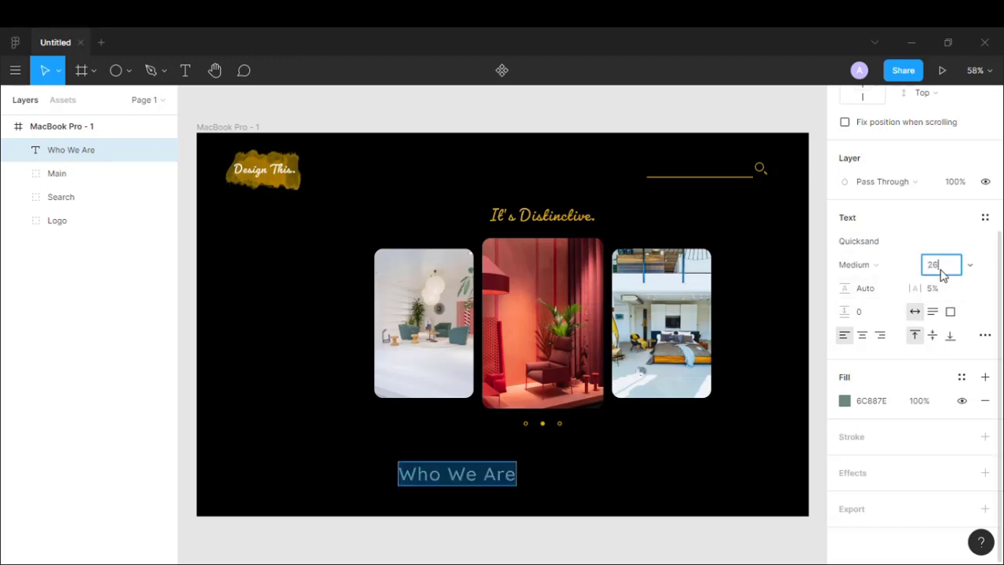
key(Return)
key(Escape)
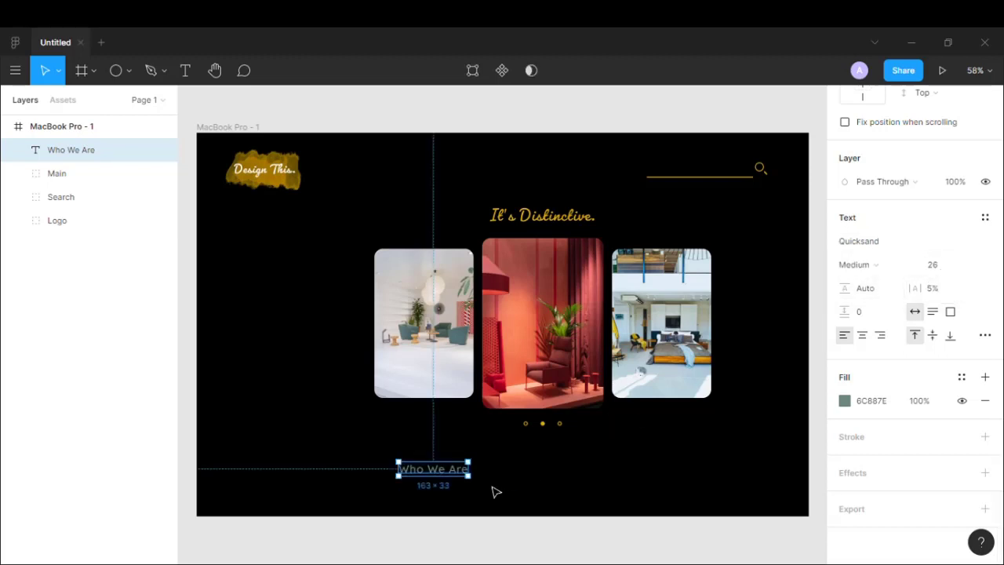
drag(449, 471, 418, 448)
click(479, 465)
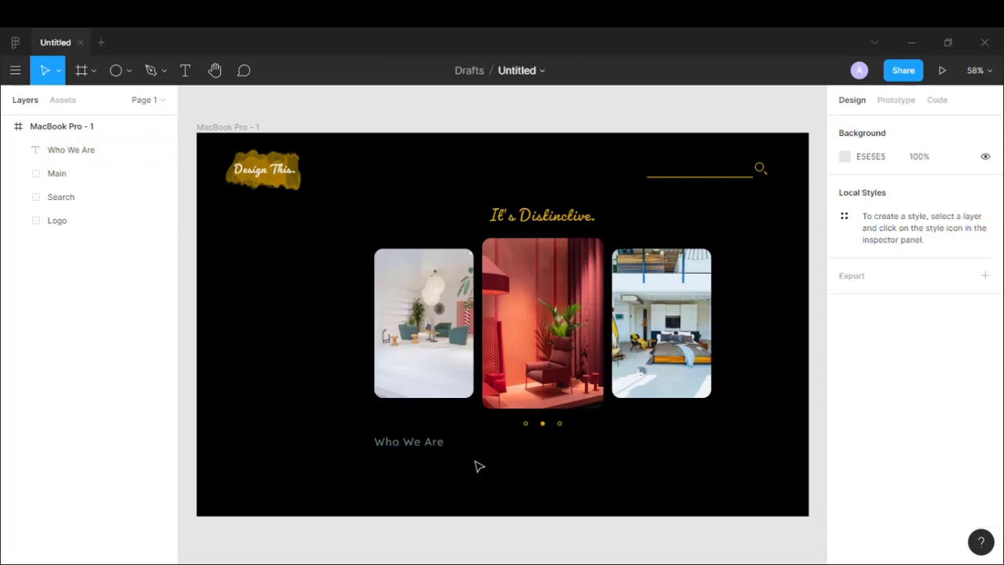
Step: Draw a horizontal line beneath the "Who We Are" heading, with a length of 63 and a stroke thickness of 3
click(130, 70)
click(125, 118)
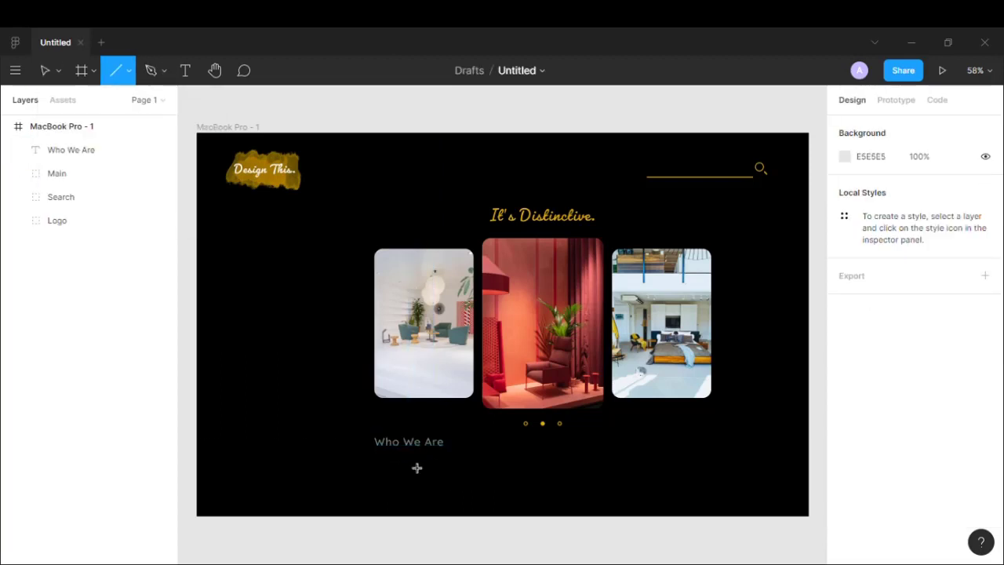
drag(405, 455, 473, 455)
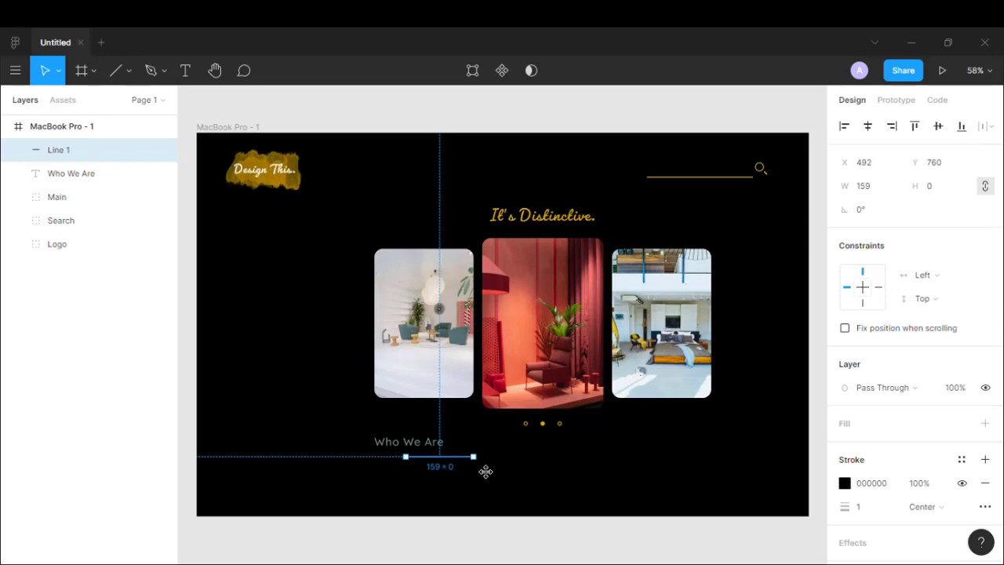
click(874, 188)
text(63)
key(Return)
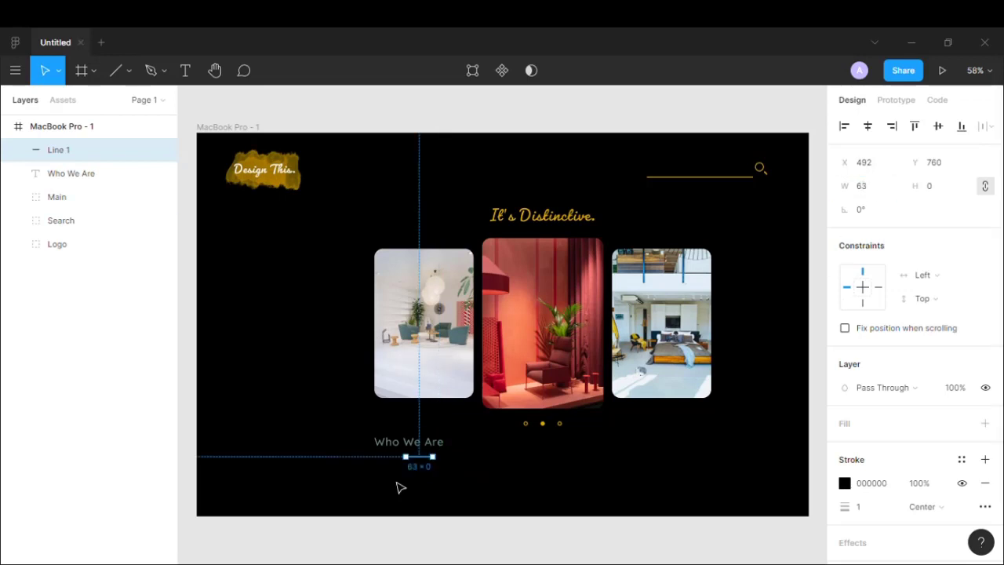
text(3)
key(Return)
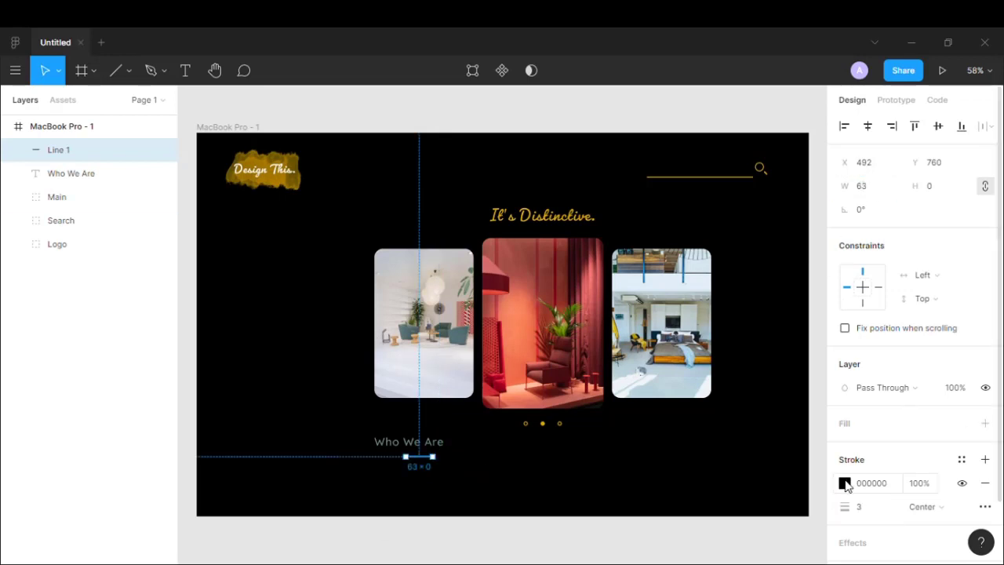
Step: Colour the line's stroke D9A900 and place it directly under the start of the "Who We Are" heading
click(845, 482)
click(668, 493)
click(812, 179)
scroll(410, 455, up, 5)
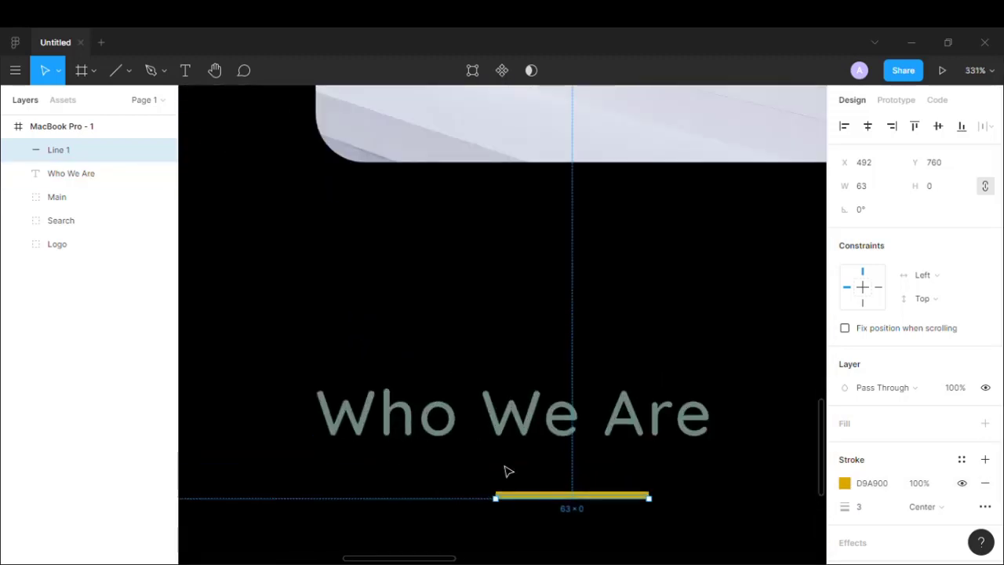
drag(541, 505, 366, 459)
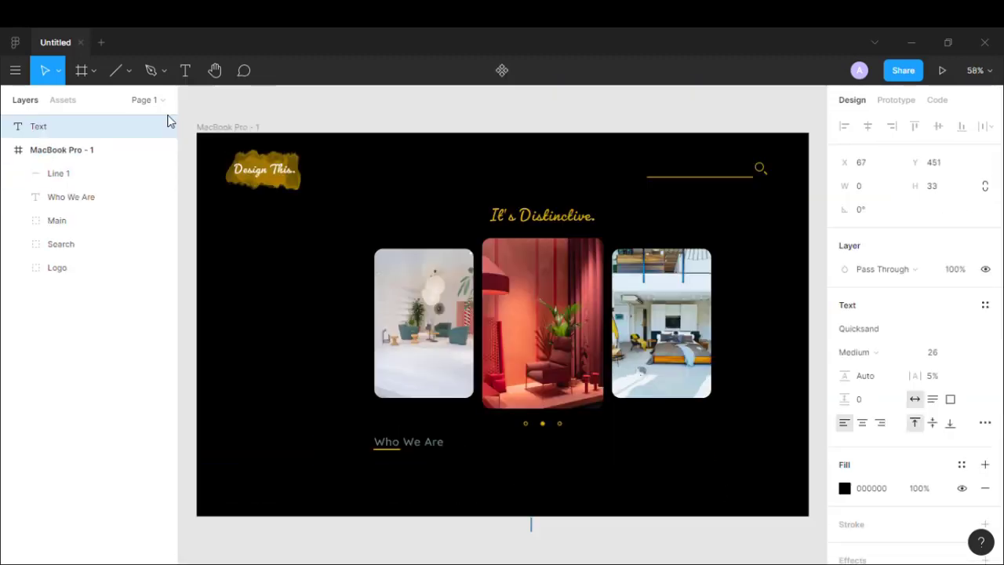
Step: Start a new text layer inside the frame beneath the "Who We Are" heading and set its fill to F7F8F3
click(191, 77)
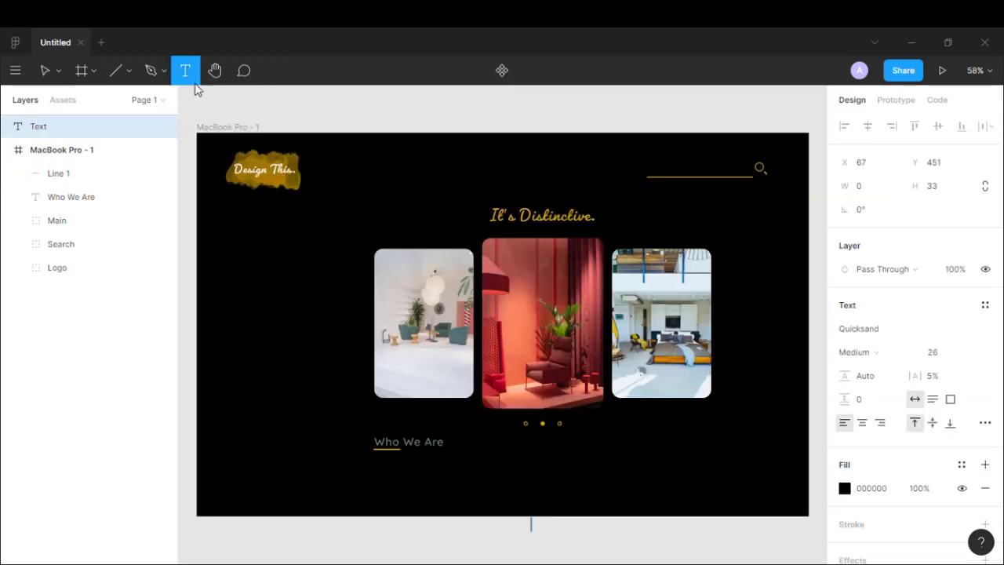
click(429, 488)
text("D)
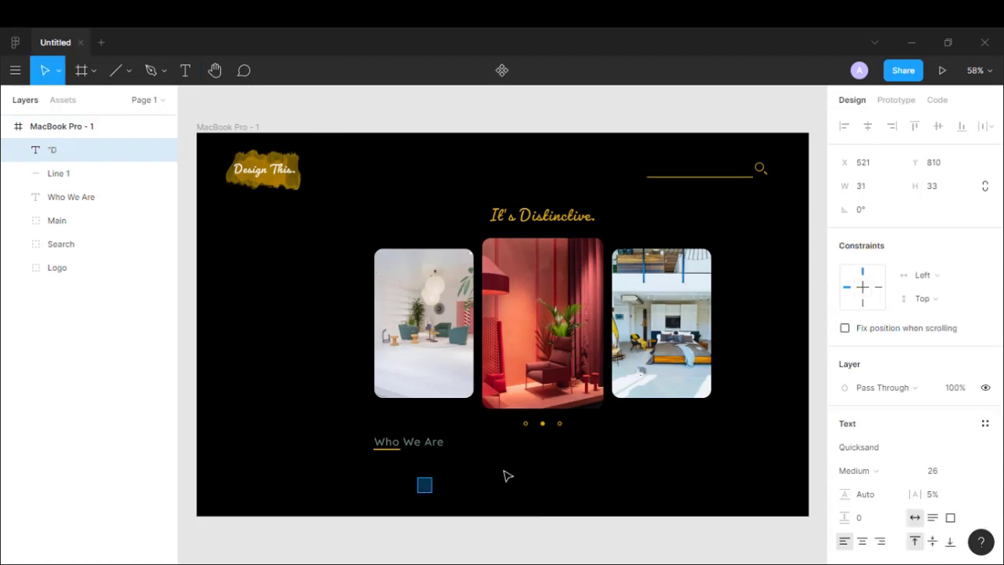
scroll(872, 482, down, 1)
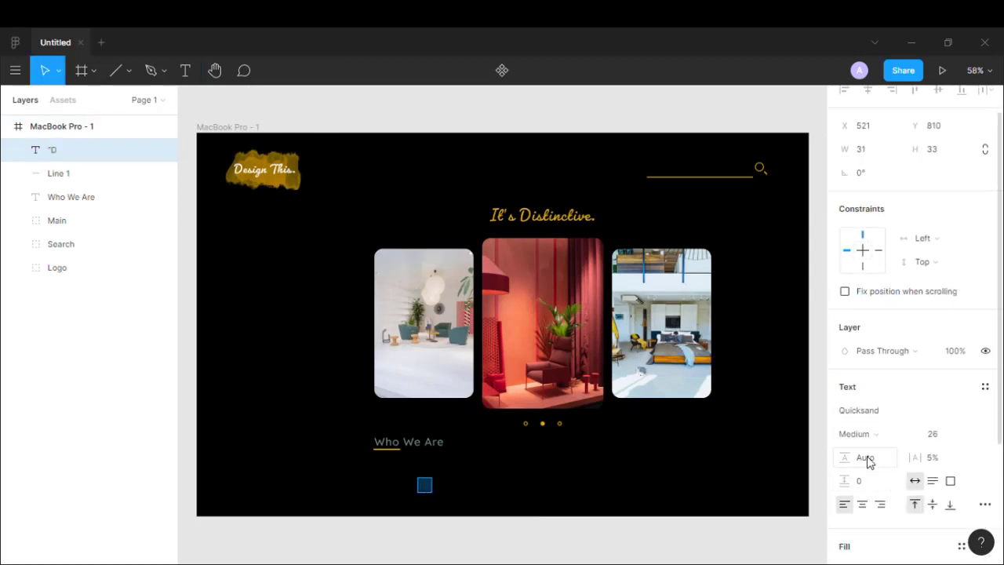
scroll(867, 461, down, 4)
click(873, 423)
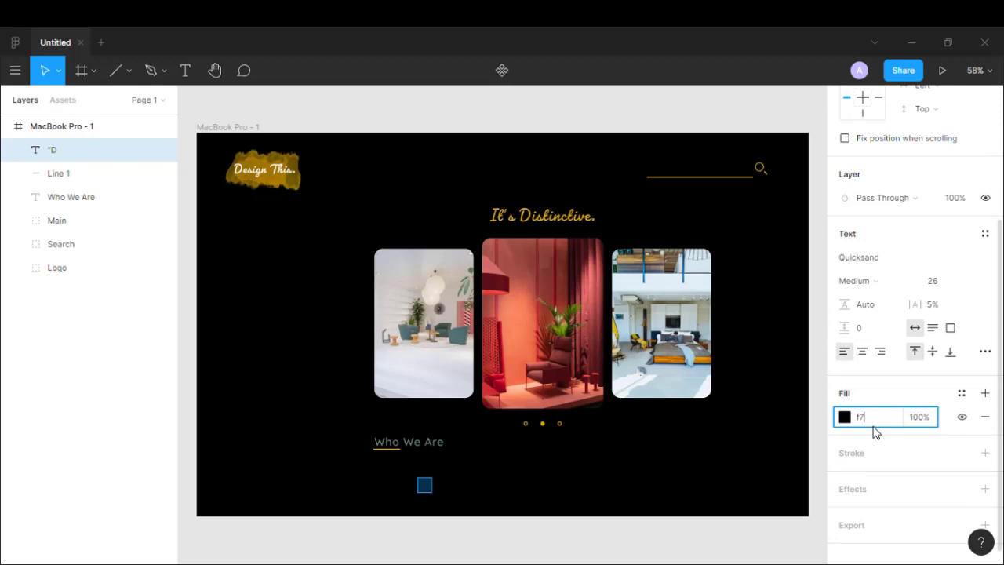
text(f7f8f3)
key(Return)
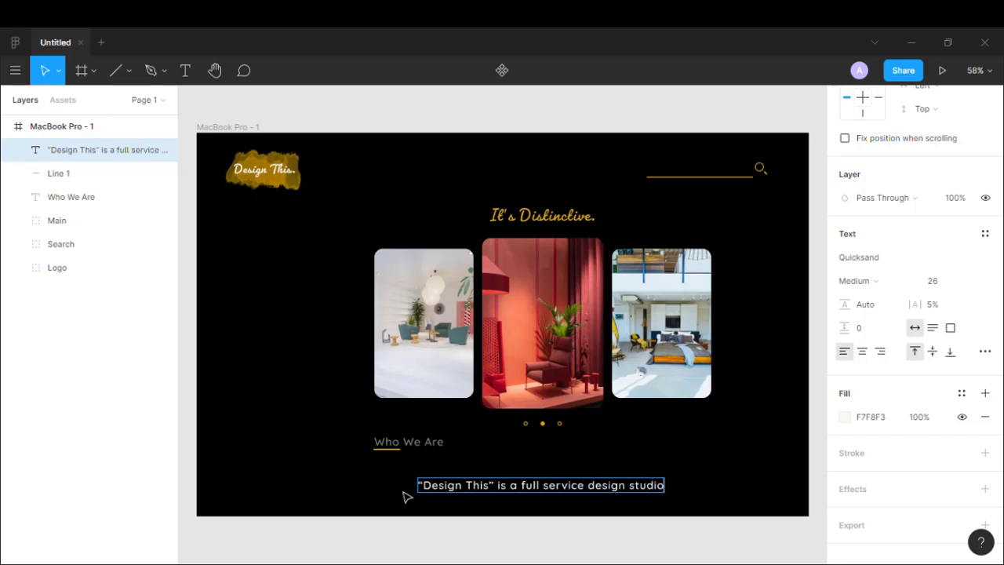
Step: Complete the two-line text: “Design This” is a full service design studio, with expertise in interior space planning, furniture, fabrics, paint, cabinetry design, exterior finishes and more
text(, with expertise in i)
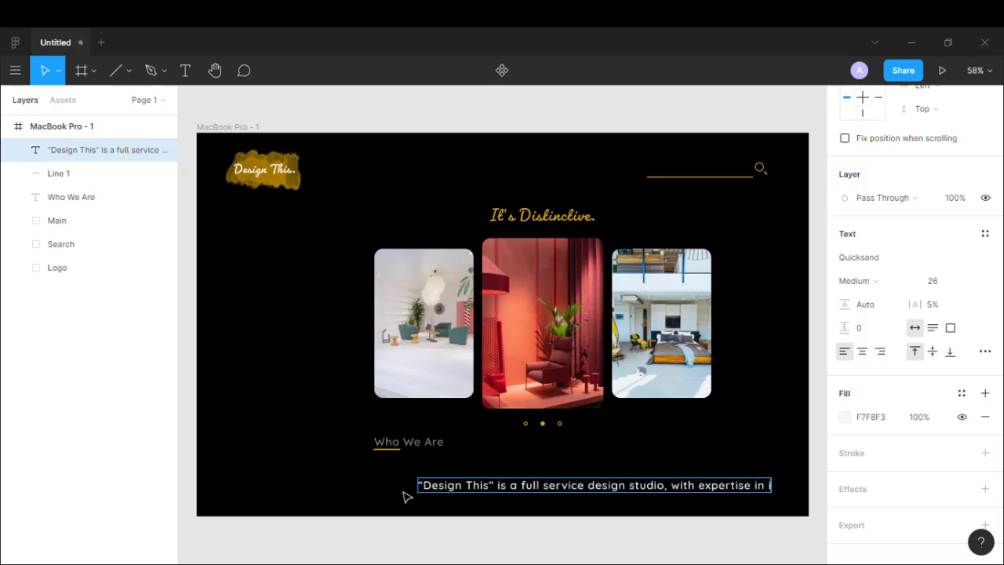
text(nterior)
key(Return)
text(furnit)
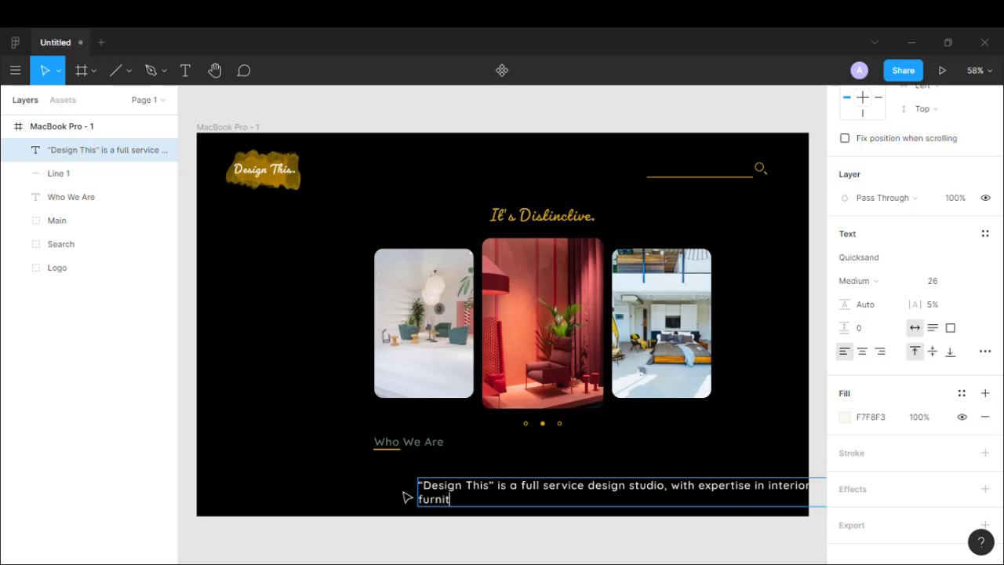
text(ure, fabrics, paint, cabi)
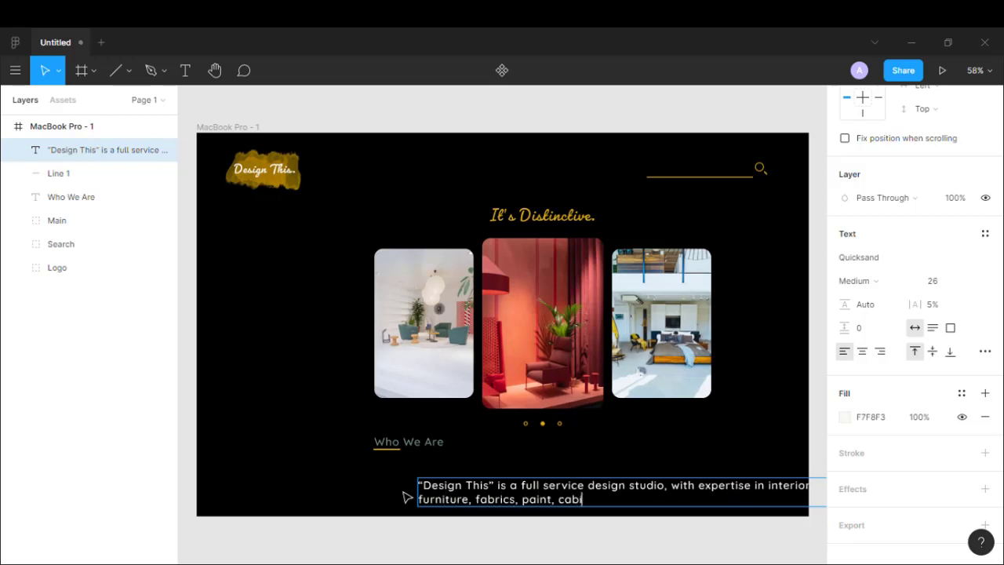
text(netry design, exterior)
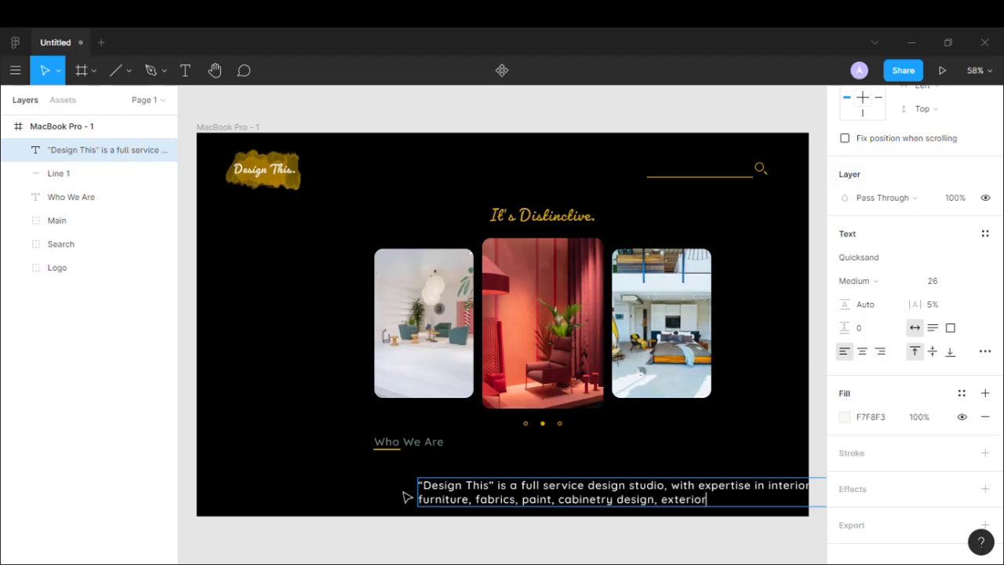
text( finishes and more)
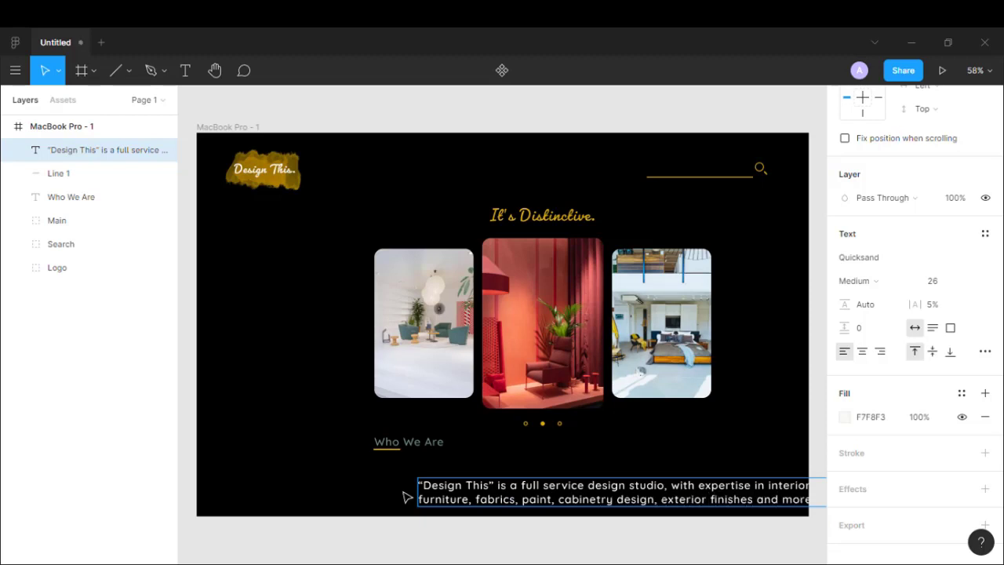
Step: Set the whole paragraph's font size to 20 and give its text box a fixed size
key(ctrl+a)
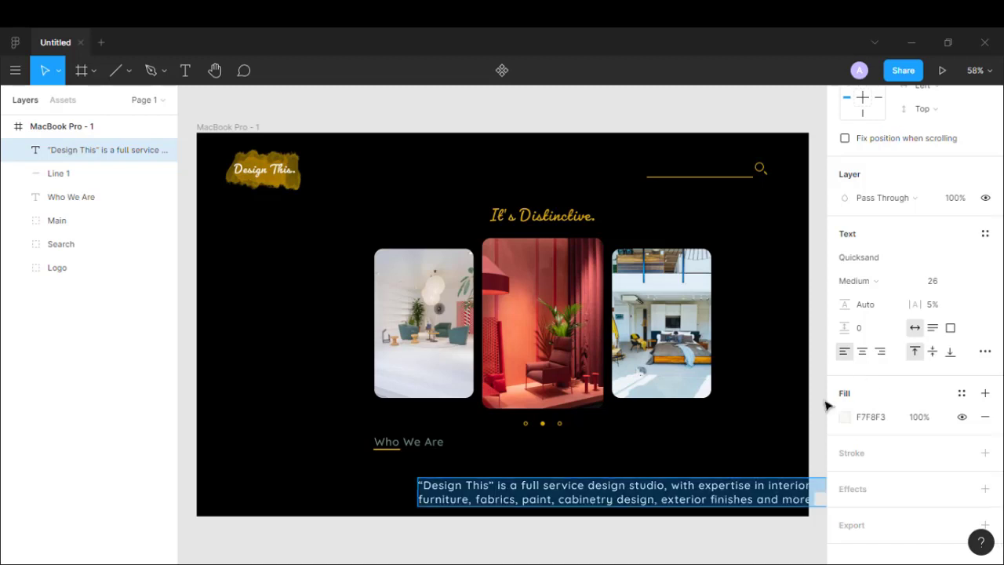
click(932, 281)
text(20)
key(Return)
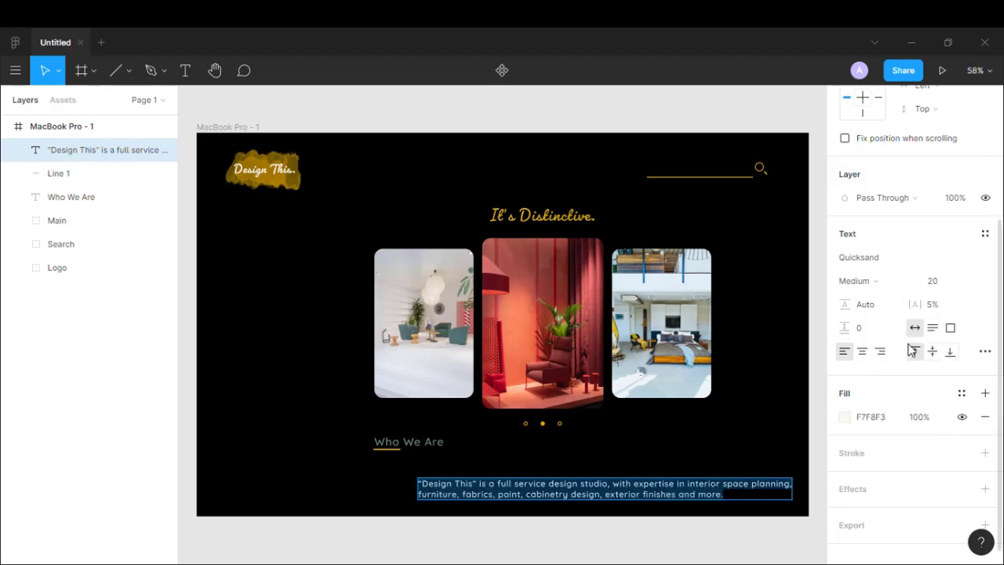
click(932, 327)
click(956, 329)
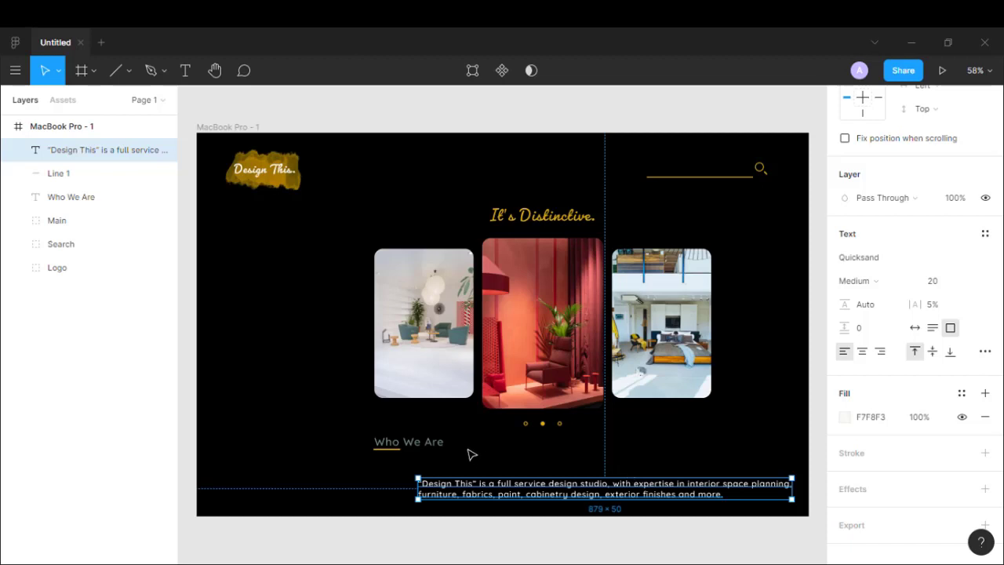
Step: Align the paragraph with the left edge of the "Who We Are" heading and change its fill to 6C887E
drag(491, 499, 447, 493)
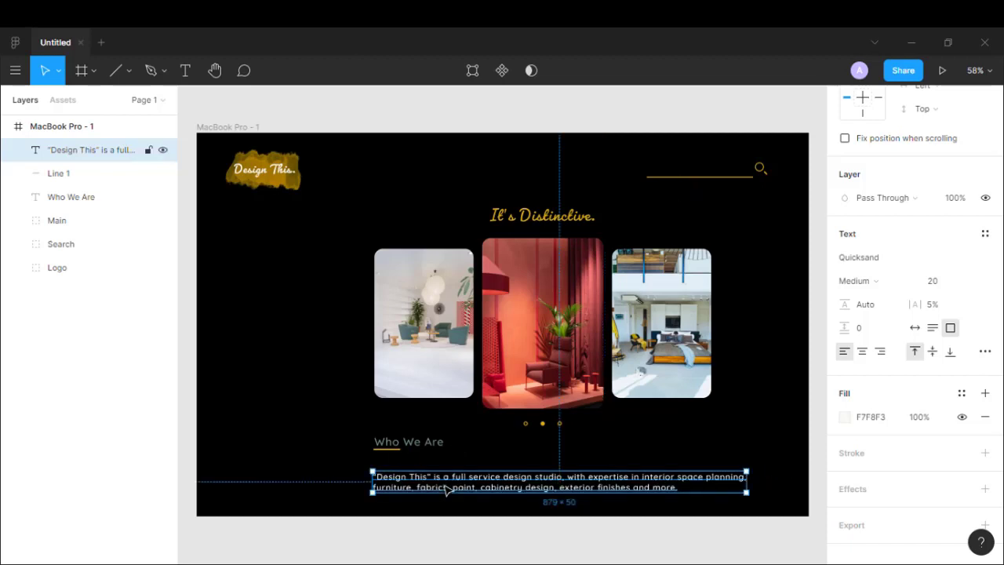
double_click(446, 489)
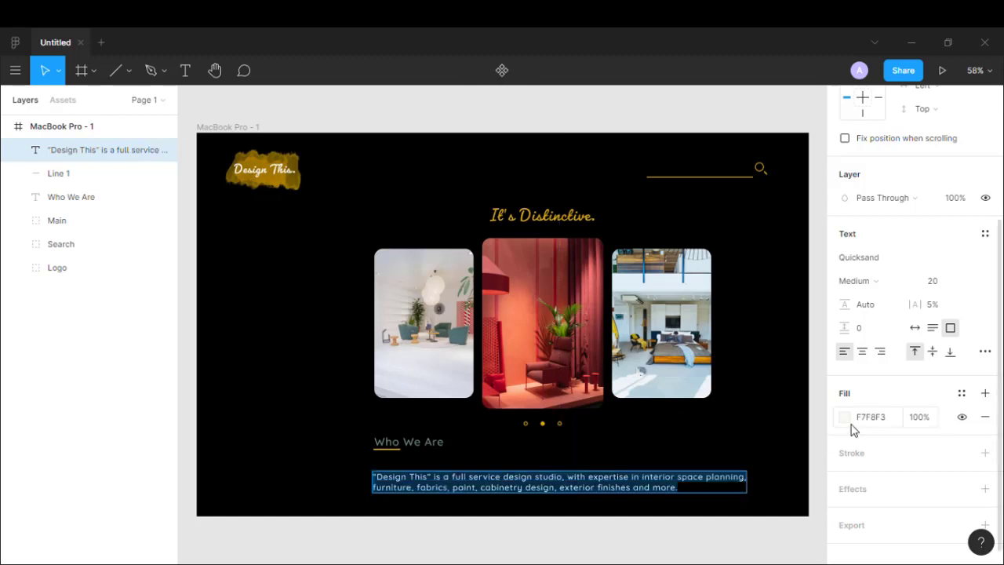
click(878, 424)
text(6c887e)
key(Return)
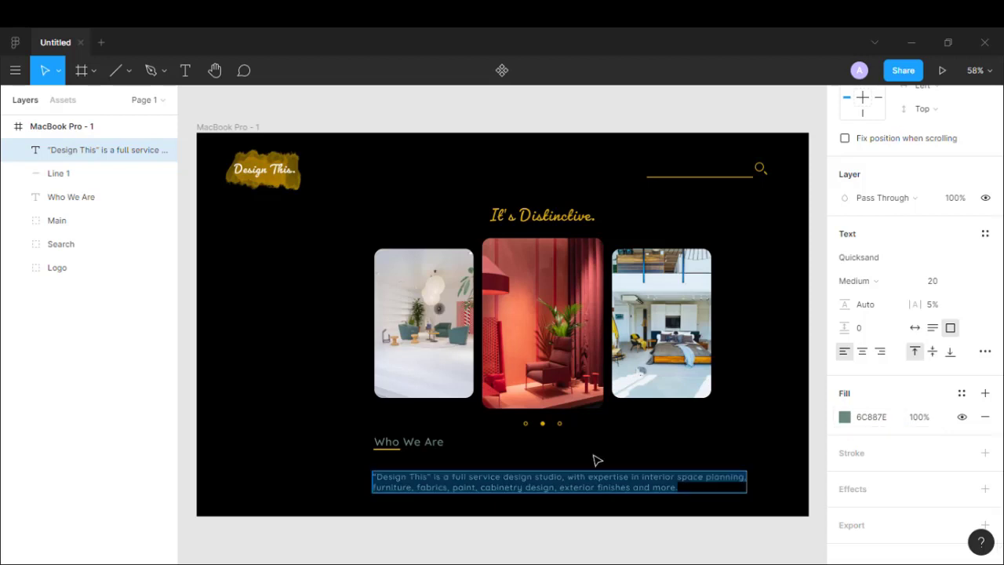
Step: Set the paragraph's font size to 22 and resize its text box so the text fits on two lines
click(933, 281)
text(22)
key(Return)
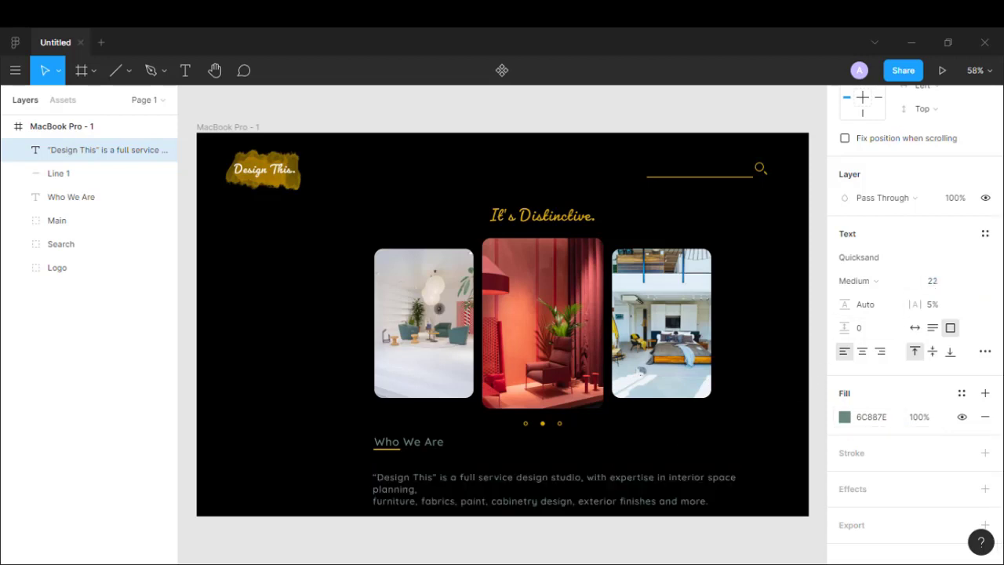
click(914, 327)
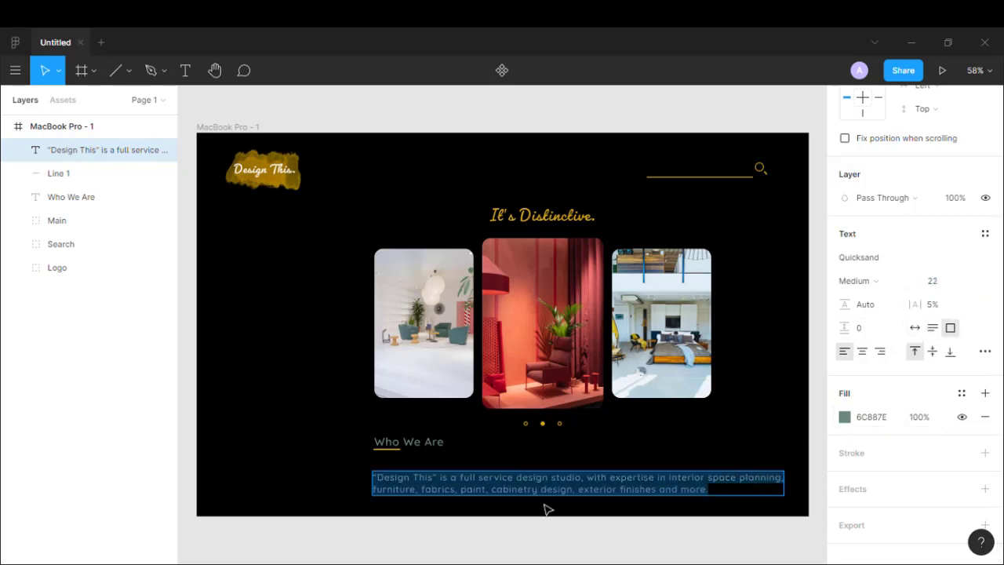
Step: Move the paragraph up so it sits just beneath the "Who We Are" underline, aligned with its left edge
click(463, 471)
drag(407, 493, 406, 486)
click(821, 371)
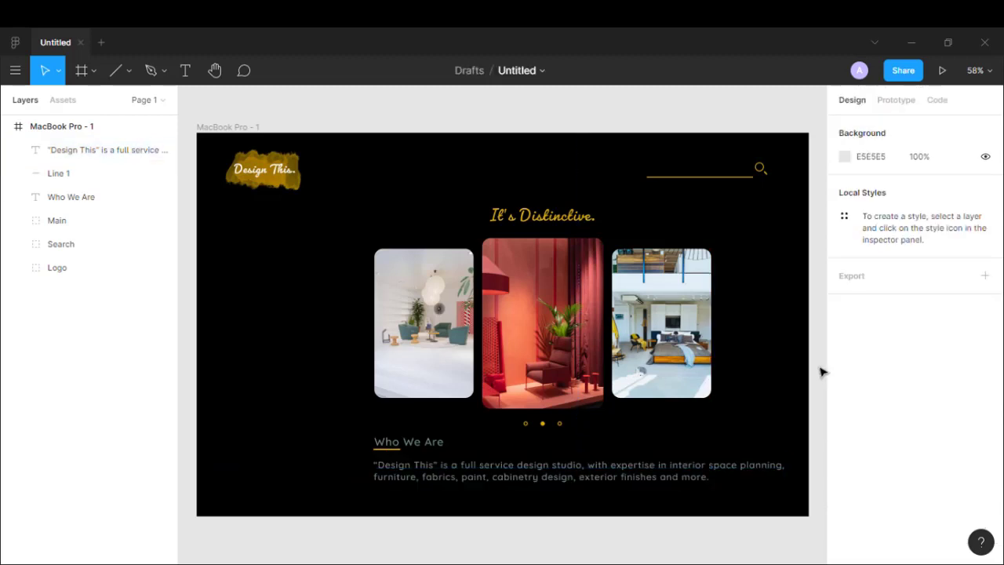
Step: Group the "Who We Are" heading, its underline and the paragraph as "Description", and move the group down slightly
click(74, 197)
shift+click(67, 177)
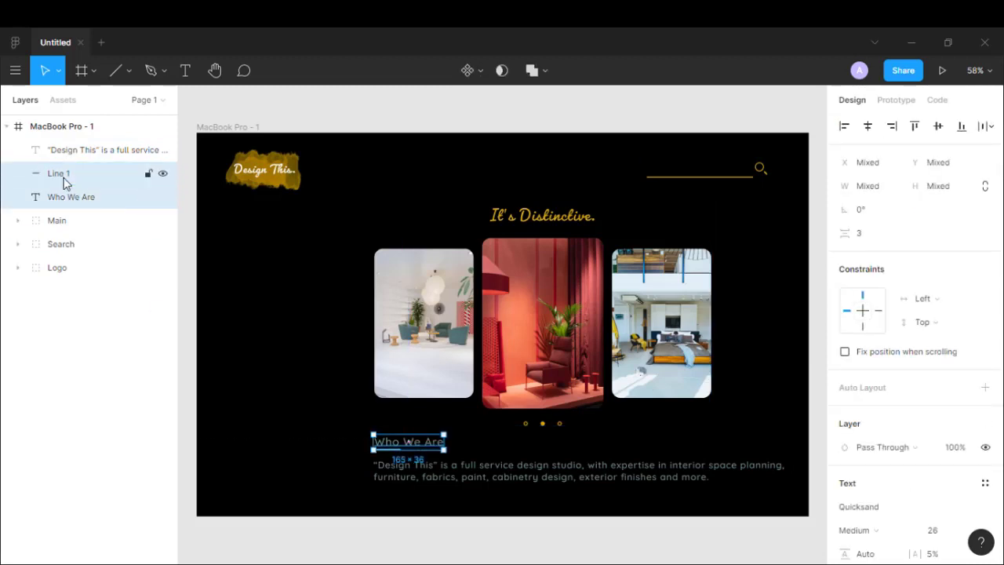
shift+click(69, 153)
key(ctrl+g)
double_click(67, 157)
text(Description)
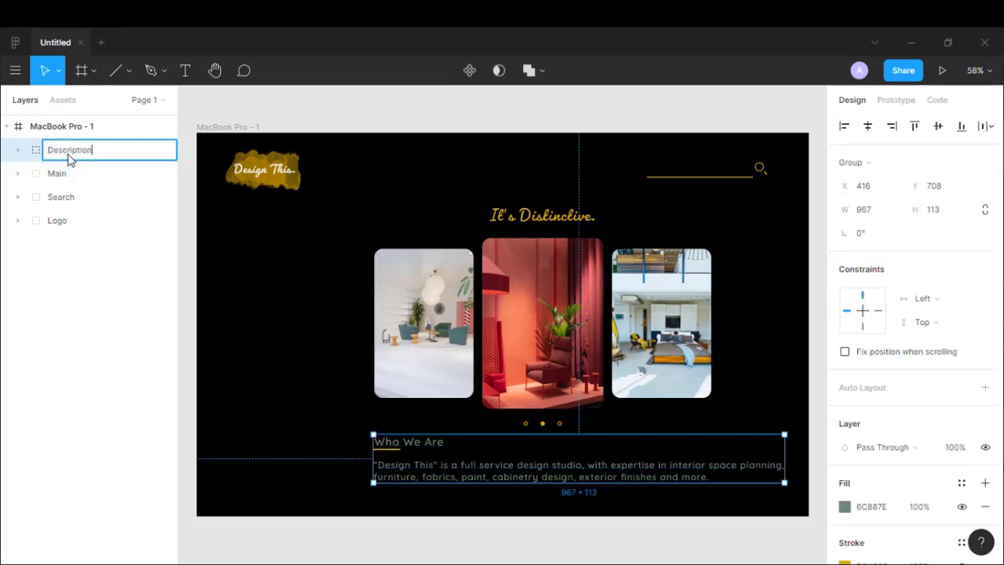
key(Return)
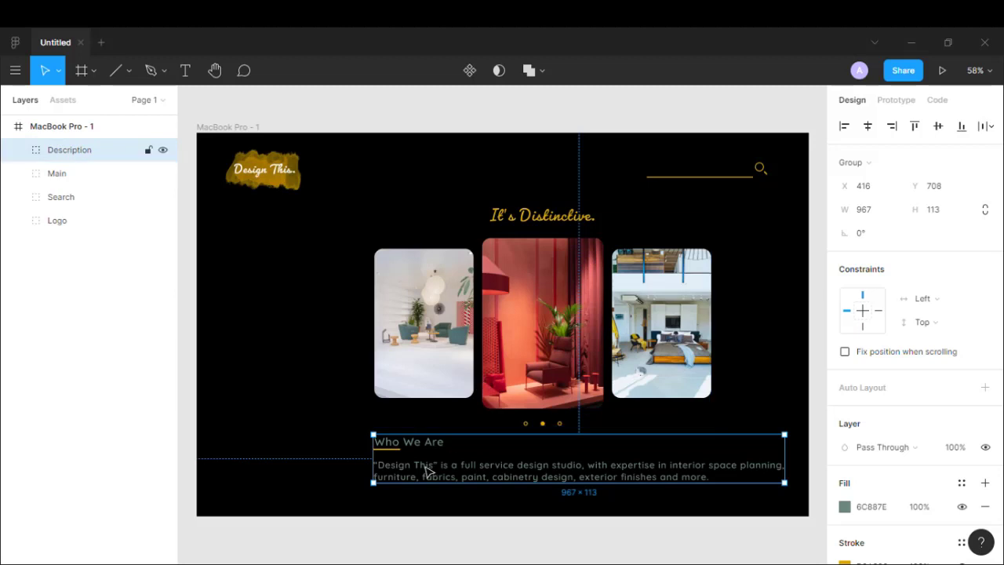
drag(424, 468, 431, 477)
click(820, 376)
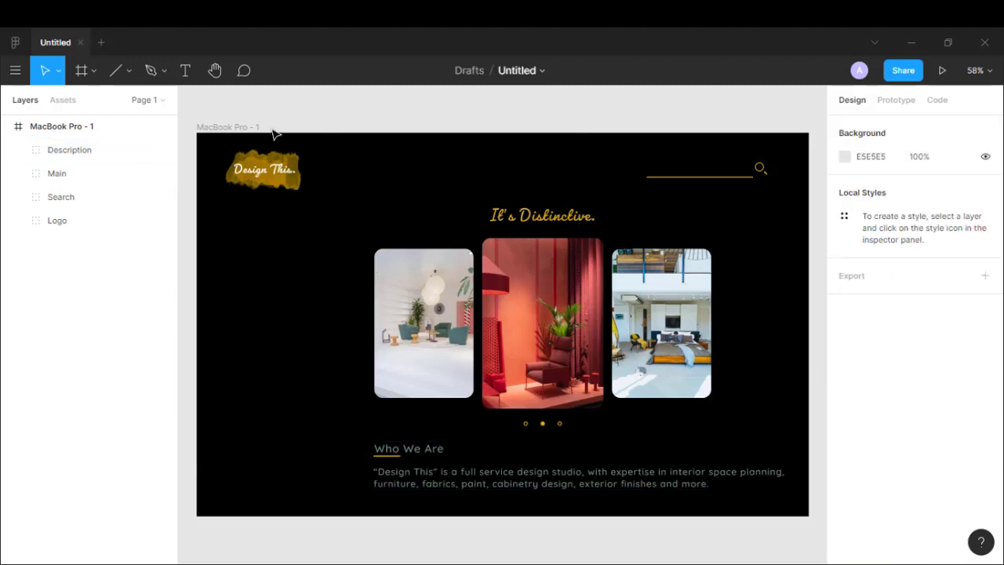
Step: Draw a rectangle in the empty area beside the "Who We Are" section and size it to 200 by 60
click(129, 71)
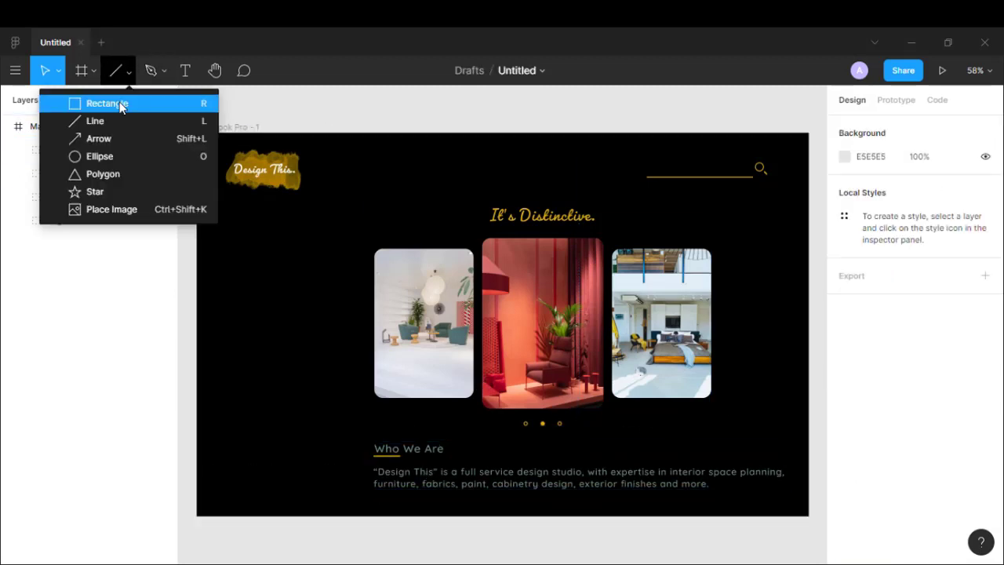
click(119, 103)
drag(266, 426, 367, 442)
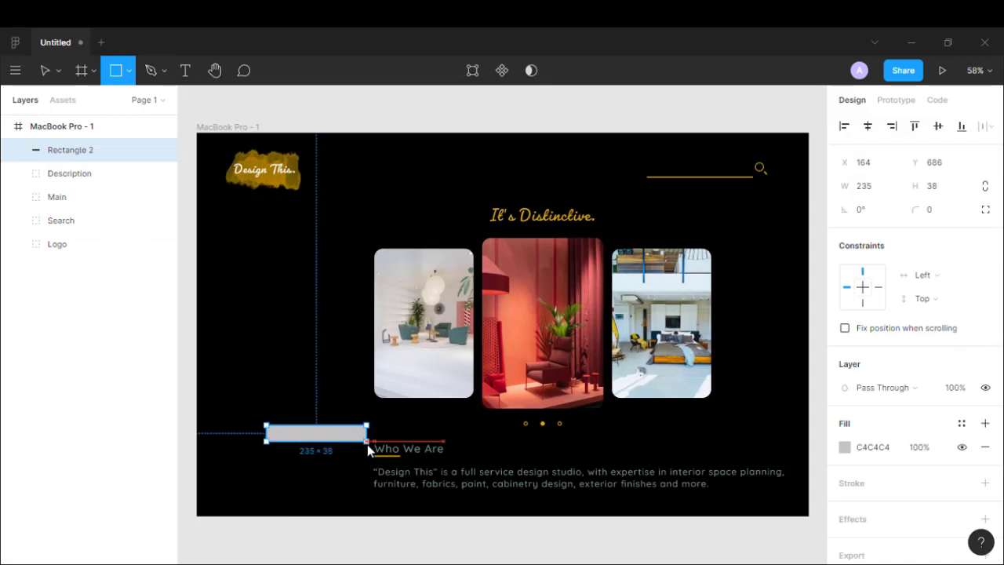
click(869, 195)
text(200)
key(Tab)
text(60)
key(Return)
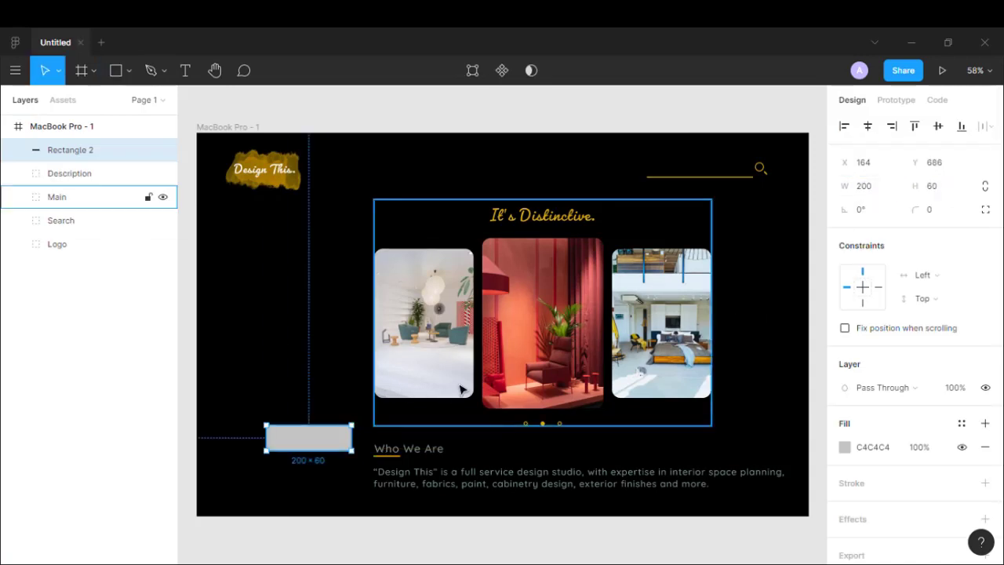
Step: Give the rectangle a corner radius of 10 and a 055696 fill, and shift it farther from the "Who We Are" section
click(941, 215)
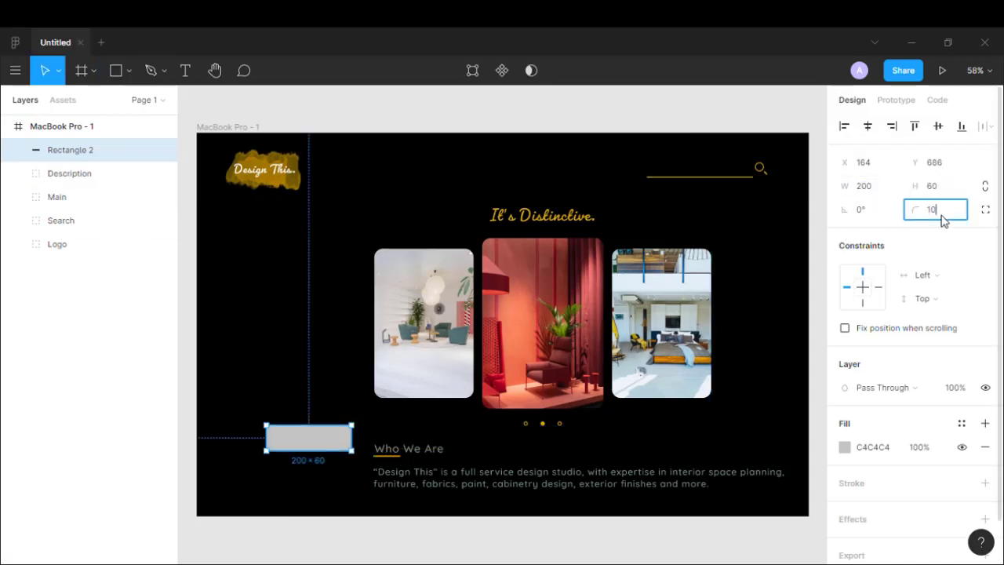
key(Return)
click(873, 451)
text(05)
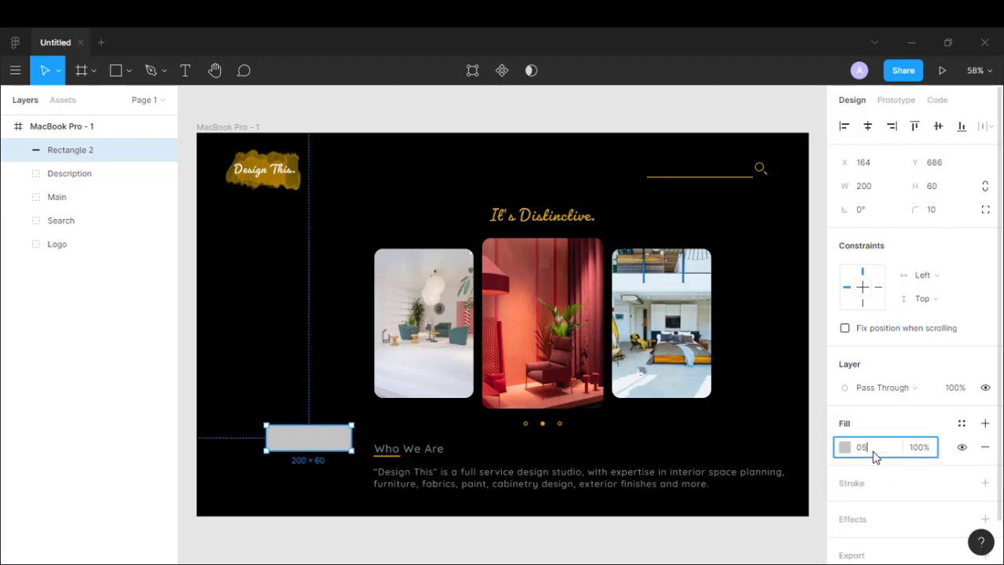
text(5696)
key(Return)
drag(308, 438, 287, 440)
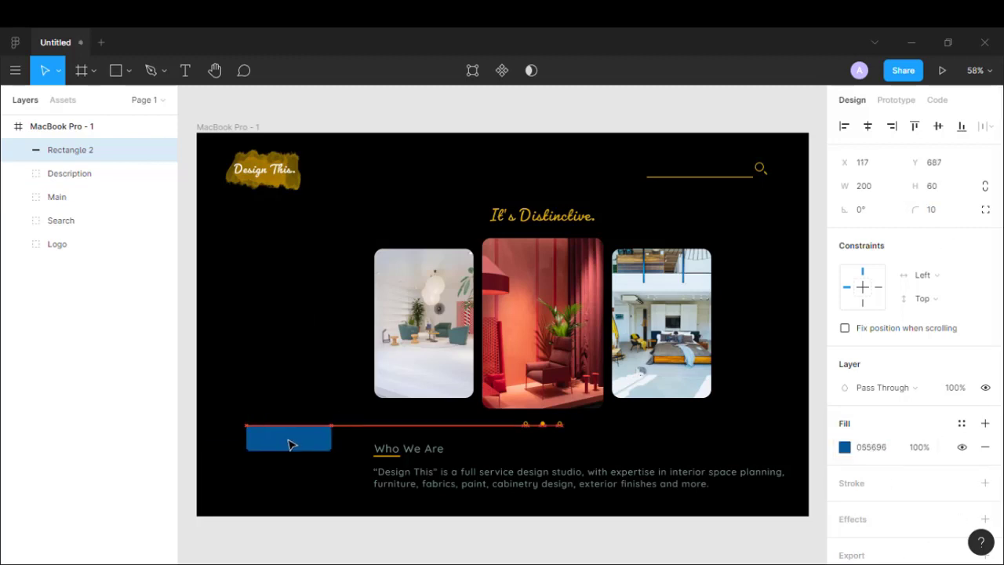
Step: Add the text "explore" above the blue rectangle and set its fill to F7F8F3
click(186, 82)
click(256, 396)
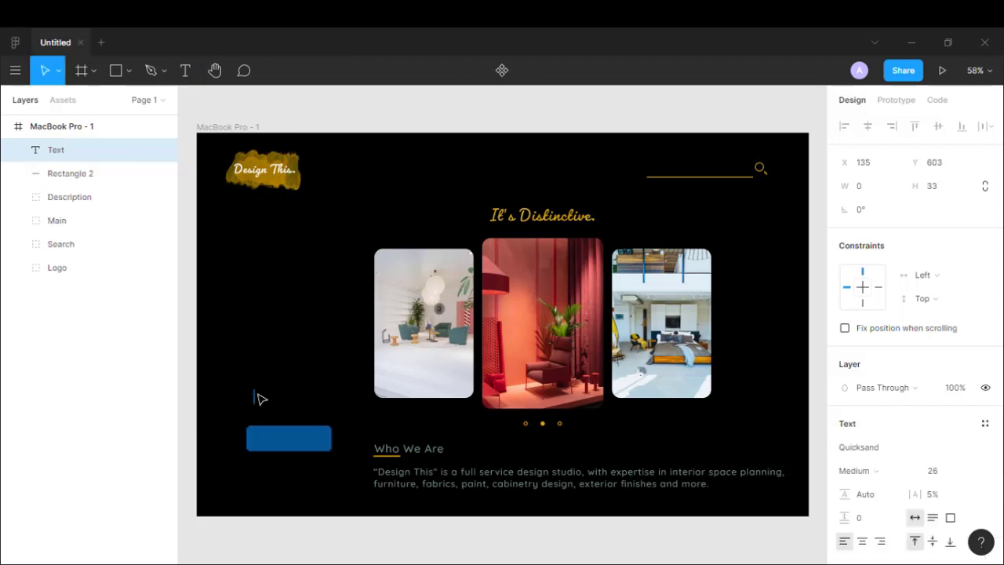
text(explore)
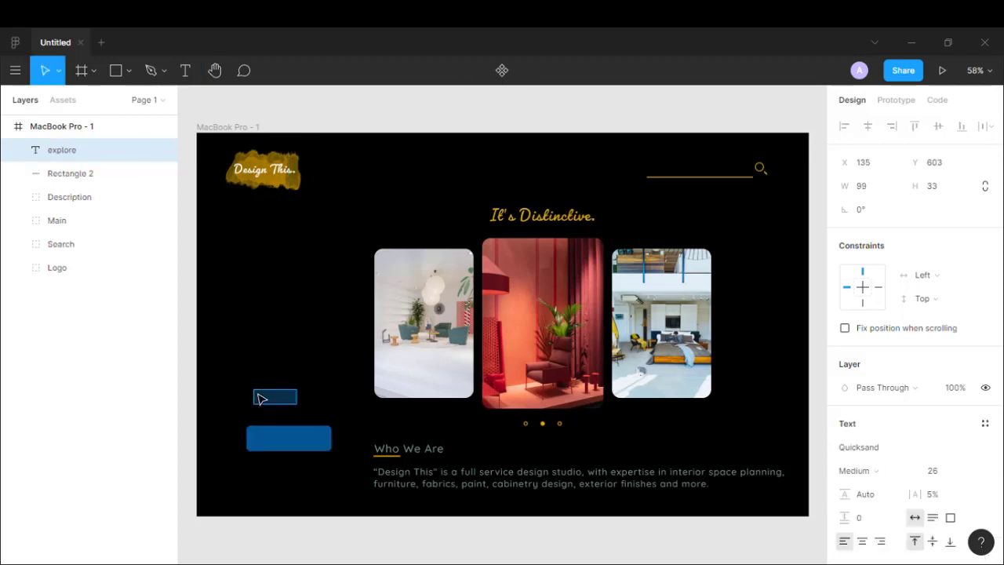
text(explore)
key(ctrl+a)
scroll(861, 469, down, 5)
click(886, 428)
text(f)
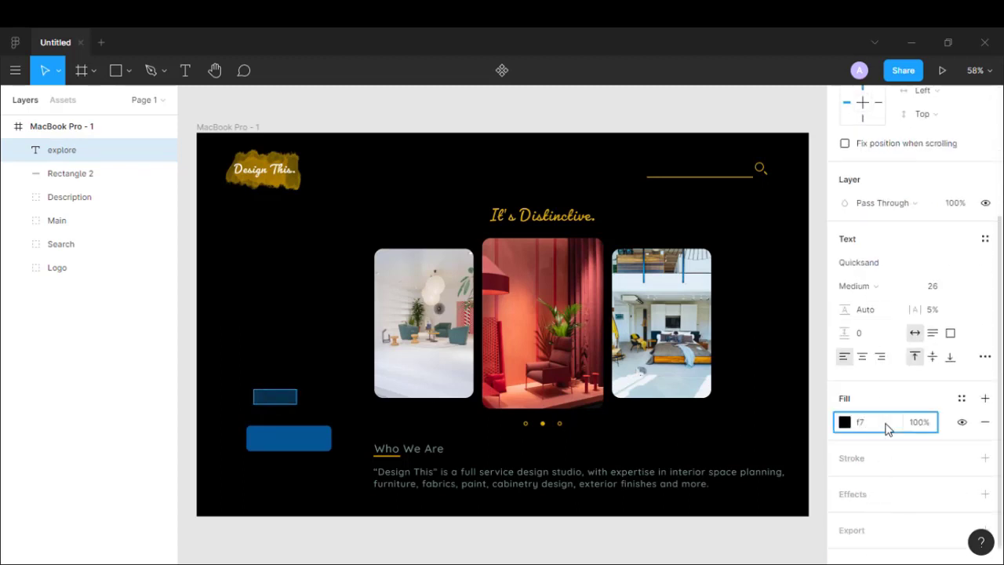
text(7f8f3)
key(Return)
Step: Change the label's text to uppercase "EXPLORE" and set its font size to 20
double_click(290, 398)
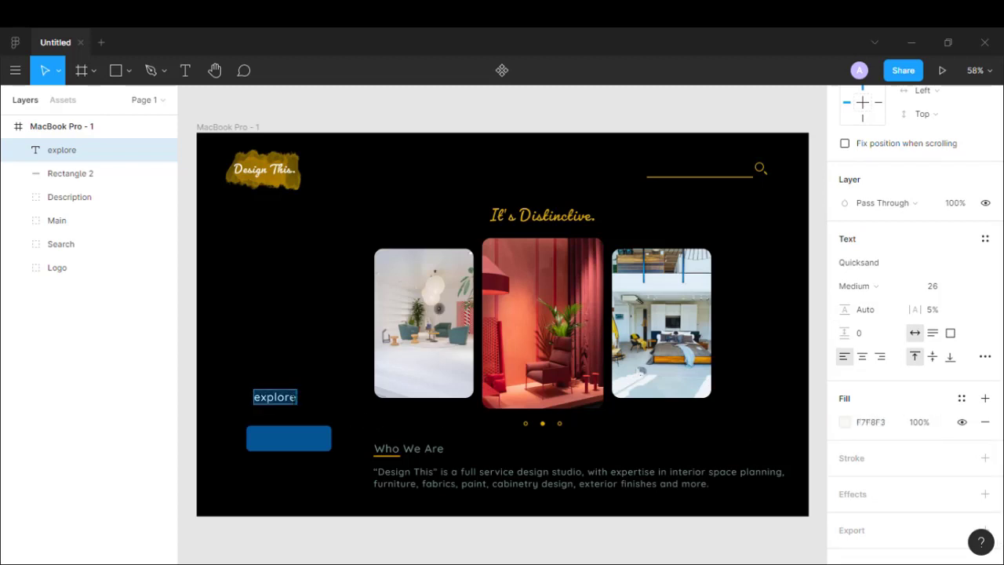
text(EXPLORE)
key(ctrl+a)
click(945, 284)
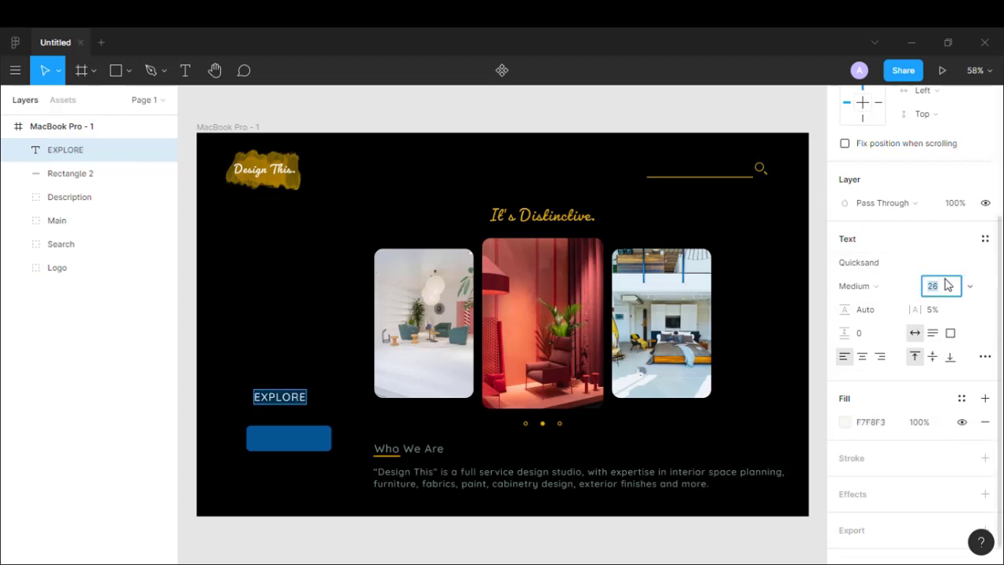
text(20)
key(Return)
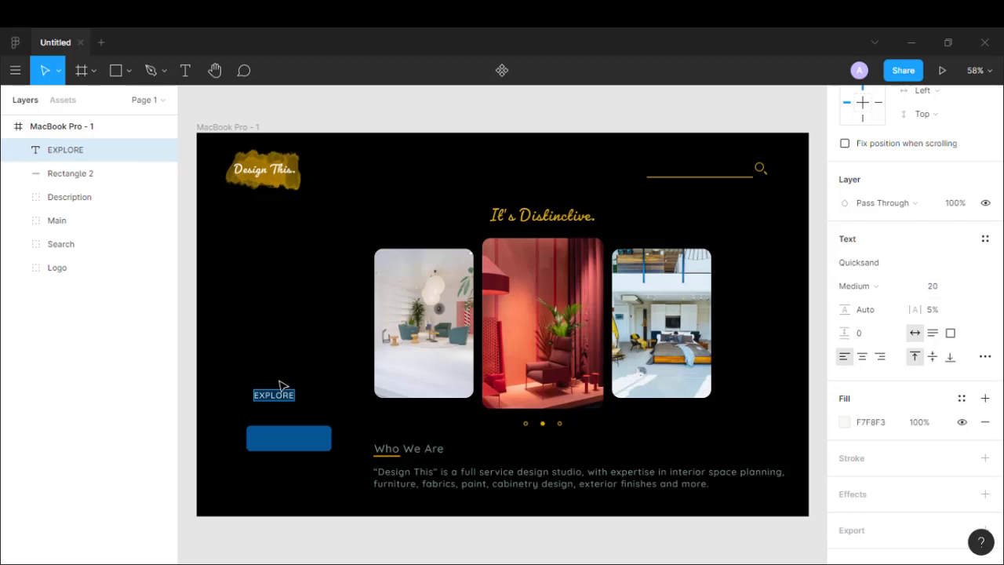
Step: Align the EXPLORE text and the blue rectangle on their horizontal and vertical centres
shift+click(94, 180)
scroll(917, 196, up, 5)
click(867, 126)
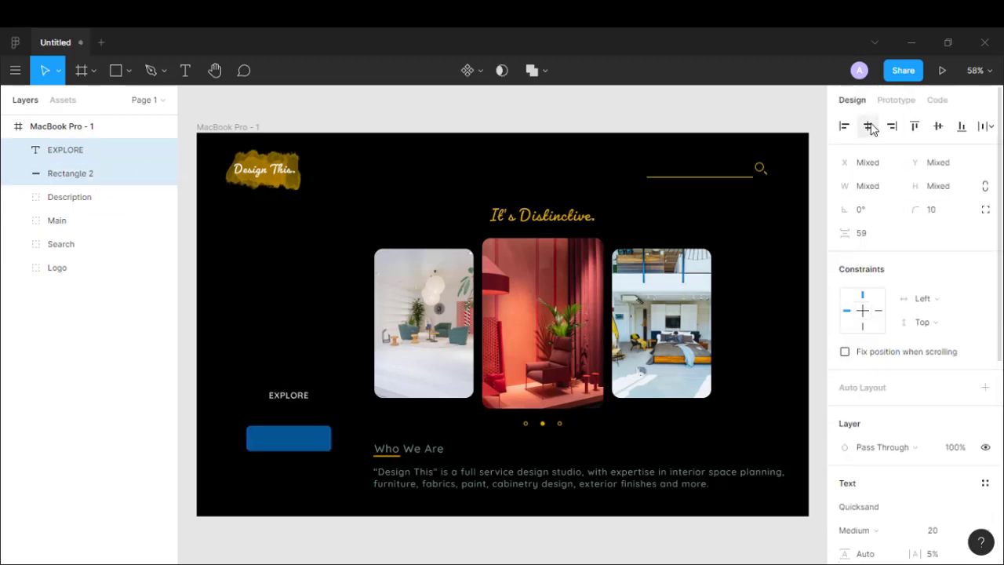
click(938, 125)
Step: Group the EXPLORE text with the blue rectangle and name the group "Button"
key(ctrl+g)
double_click(78, 149)
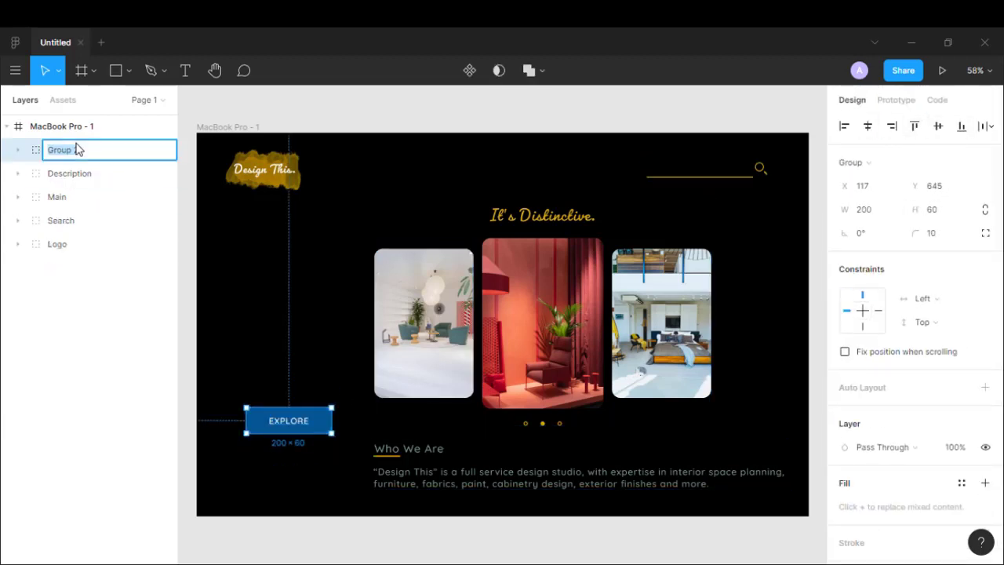
text(bUTbUTTton)
key(Return)
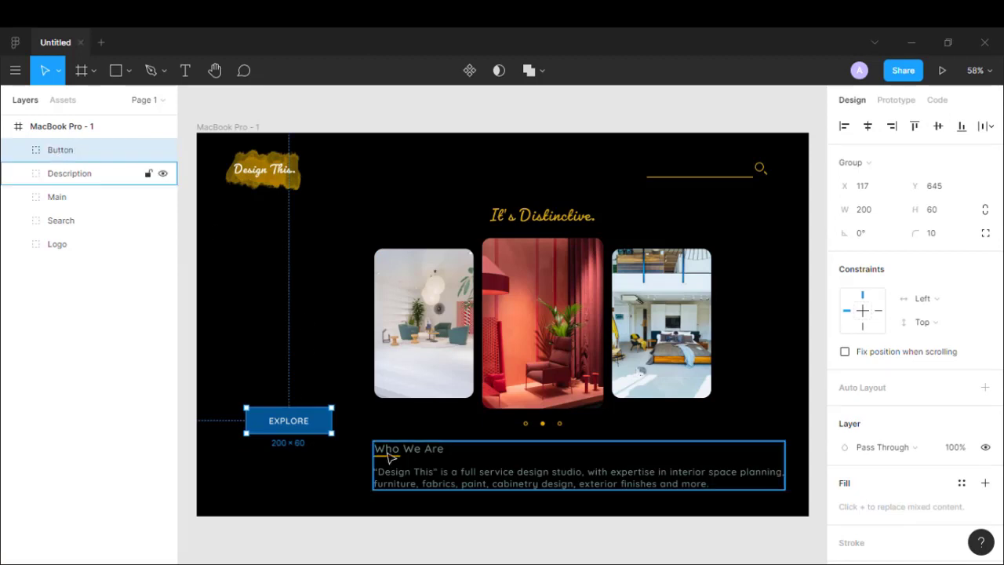
Step: Move the gallery up and slightly right, and raise the Description group to leave space beneath the paragraph
drag(594, 343, 605, 311)
click(472, 488)
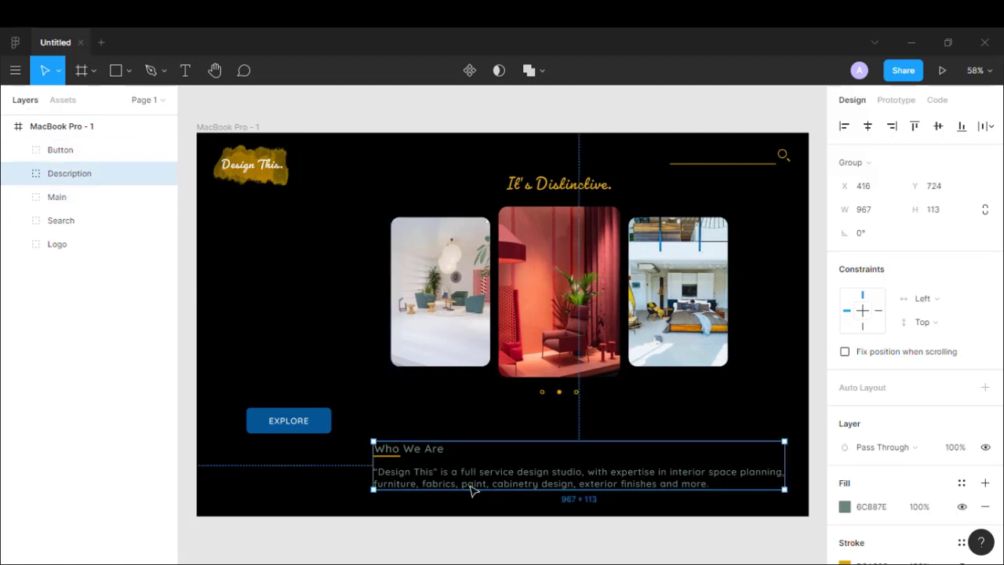
drag(472, 488, 463, 446)
Step: Move the EXPLORE button beneath the paragraph, aligned with its left edge
click(317, 428)
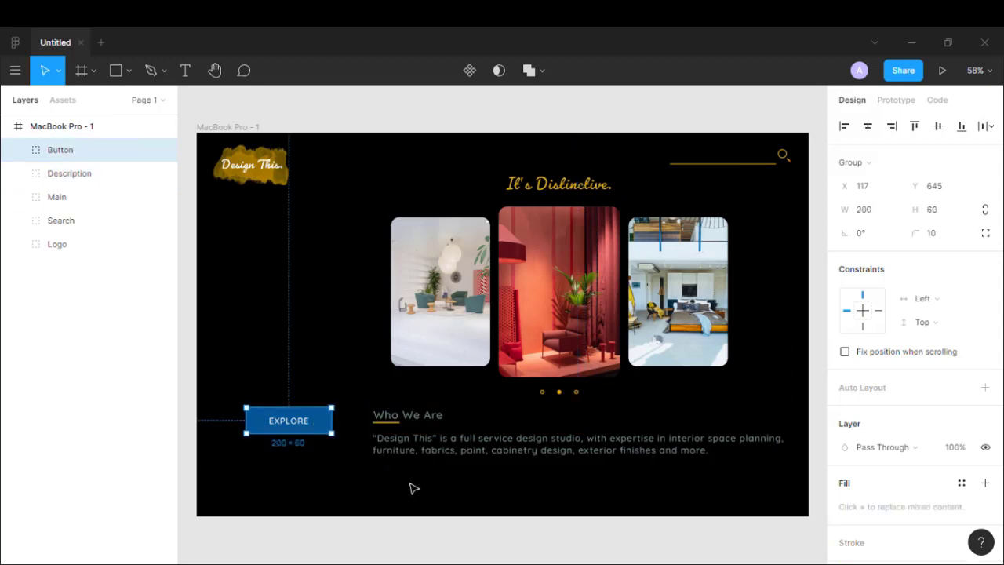
drag(315, 430, 441, 492)
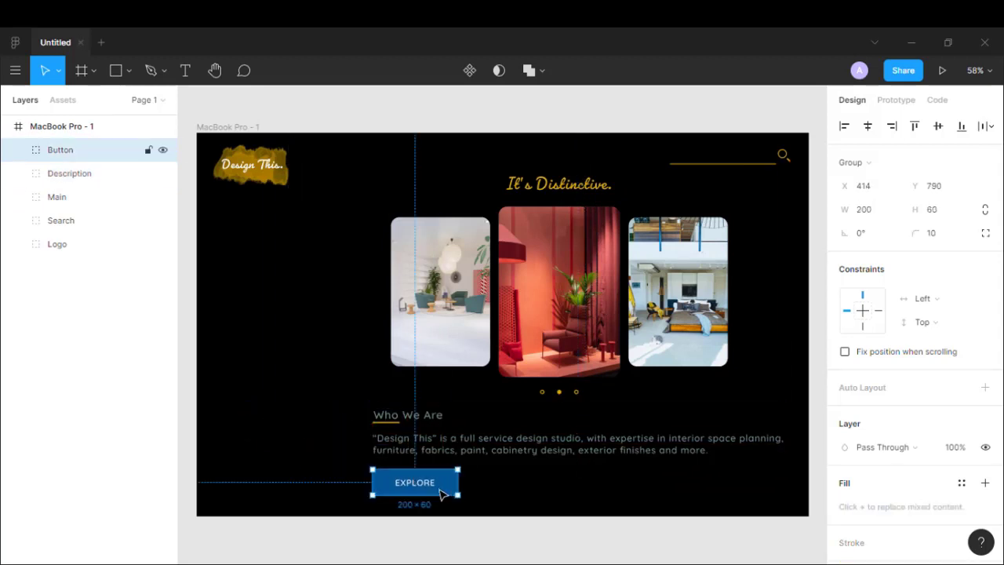
click(596, 486)
Step: Add the text "home" in the empty area beside the gallery, filled with the off-white document colour F7F8F3
click(186, 70)
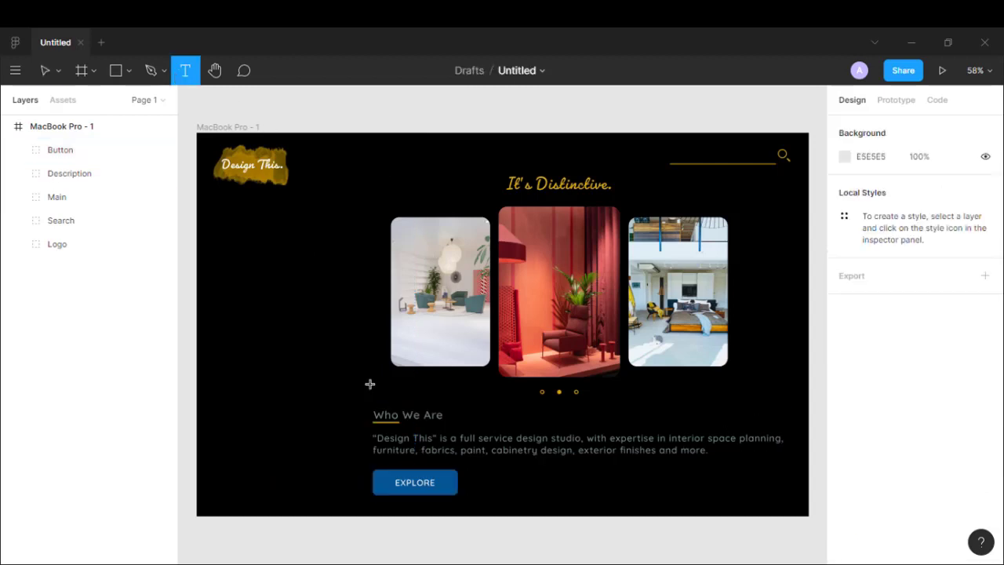
click(312, 352)
scroll(862, 471, down, 3)
click(845, 509)
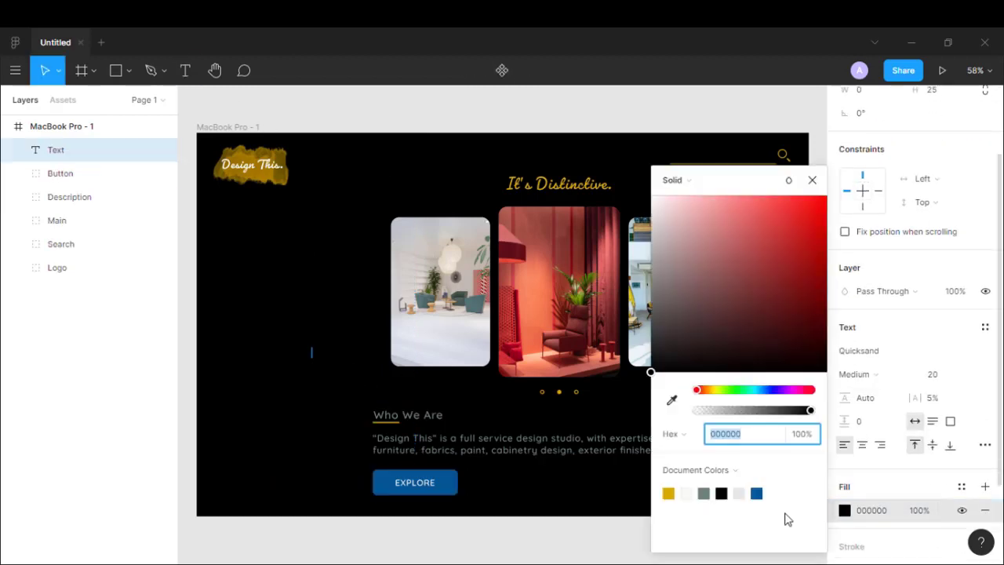
click(686, 493)
click(812, 179)
text(home)
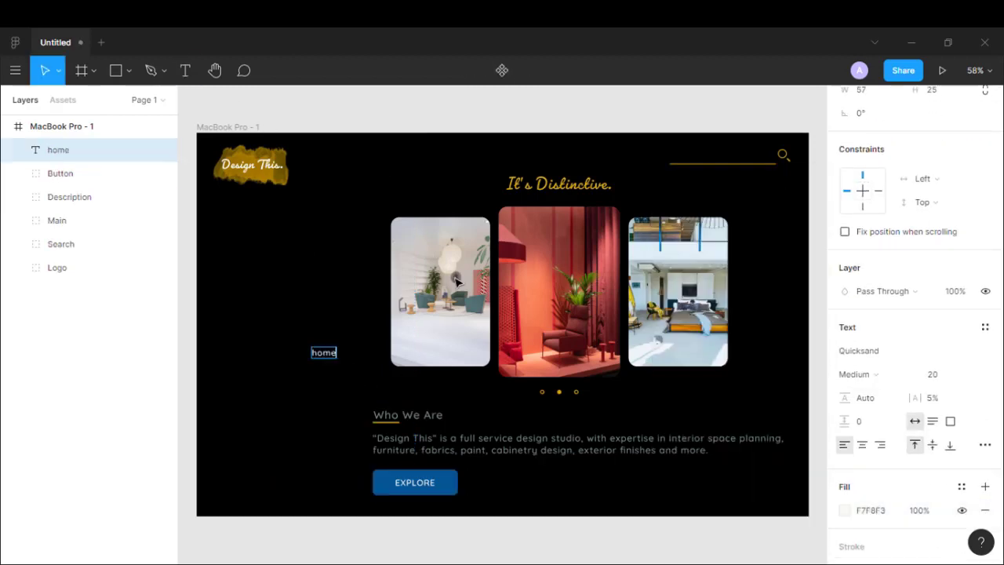
Step: Set the "home" text's font size to 22
key(ctrl+a)
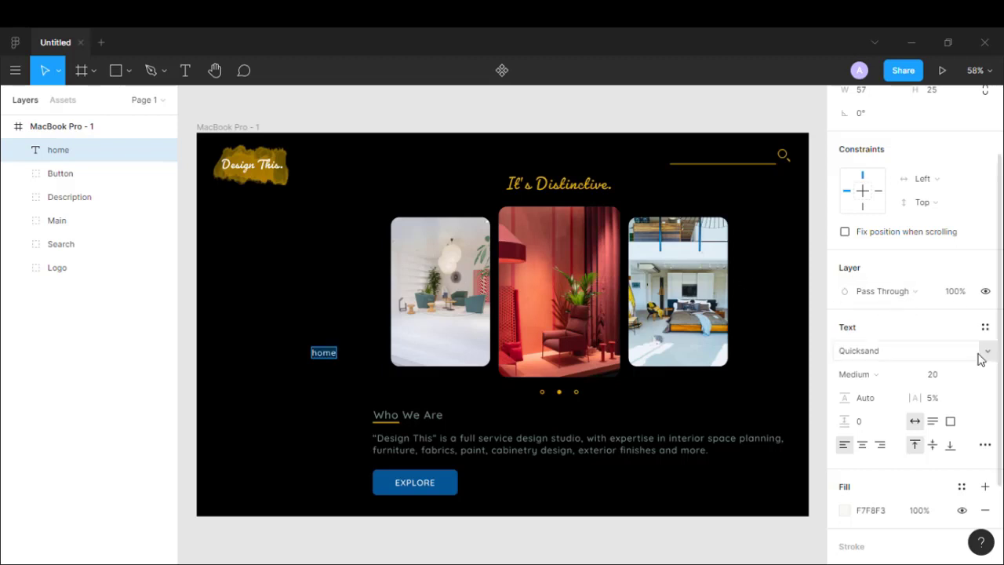
click(950, 376)
text(22)
key(Return)
click(952, 377)
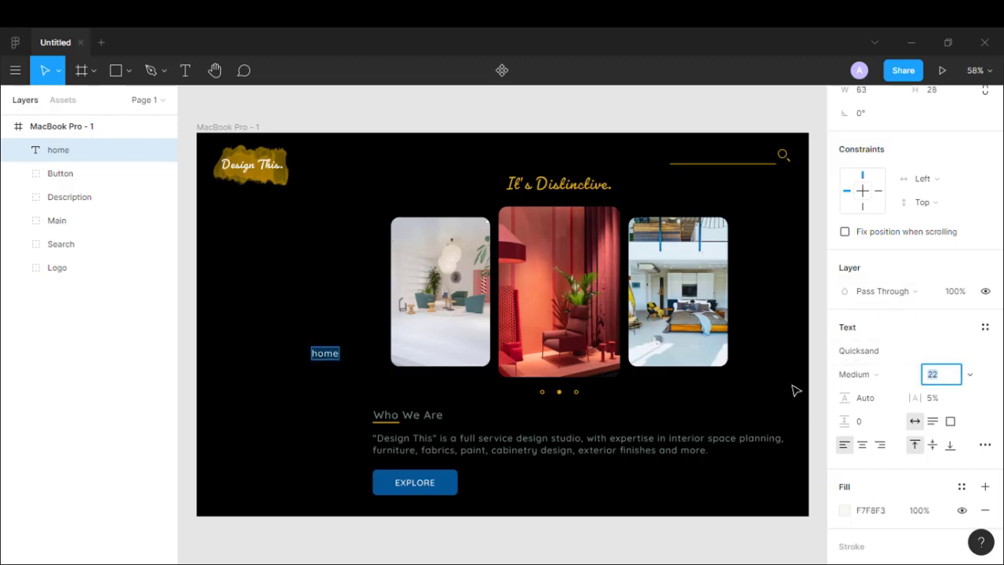
key(Escape)
Step: Duplicate the "home" text directly below it and change the copy's text to "services"
alt+drag(330, 355, 329, 386)
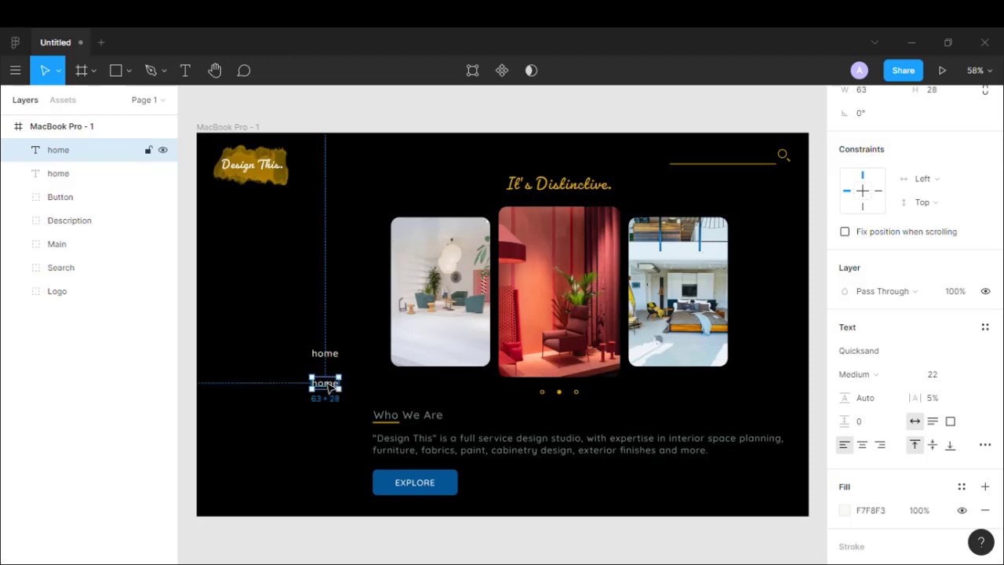
double_click(325, 383)
text(services)
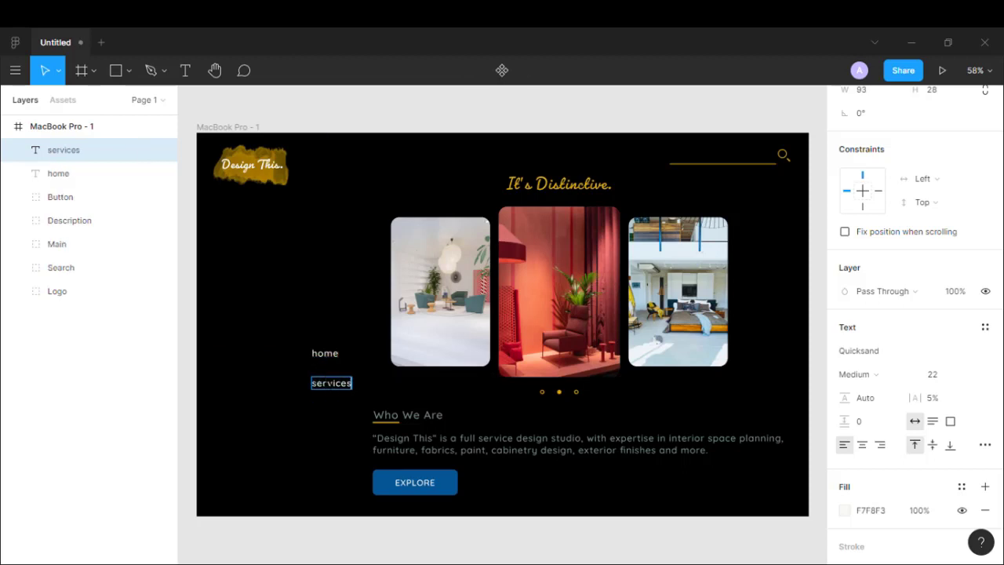
key(Escape)
Step: Duplicate the "services" text below it and change the copy's text to "projects"
key(ctrl+d)
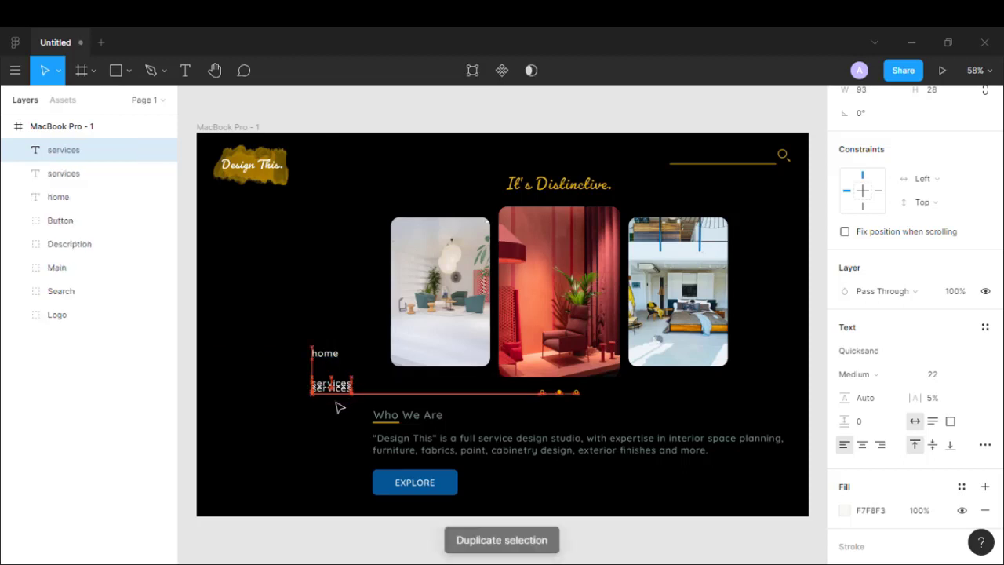
double_click(337, 414)
text(projects)
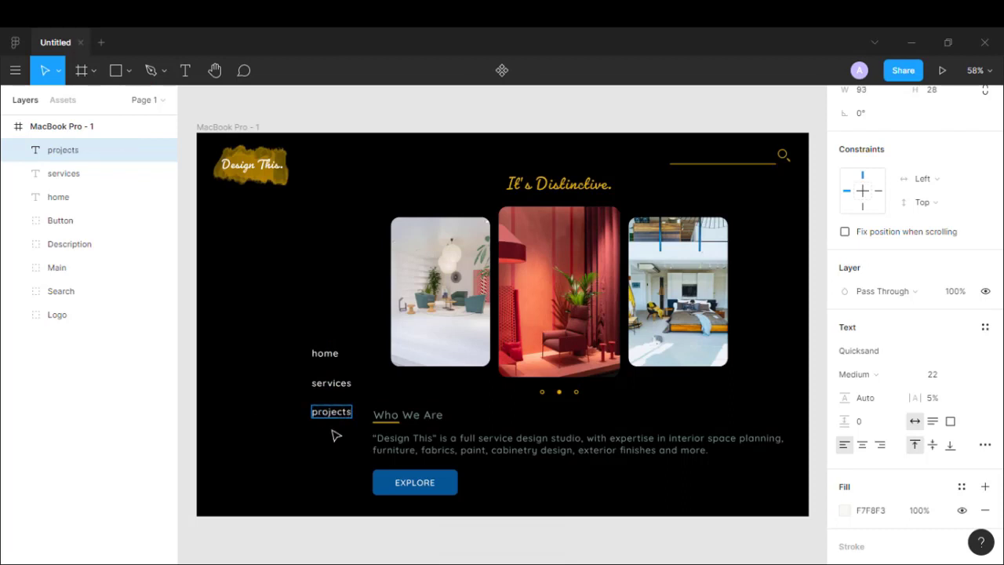
key(Escape)
Step: Duplicate the "projects" text below it and change the copy's text to "about"
key(ctrl+d)
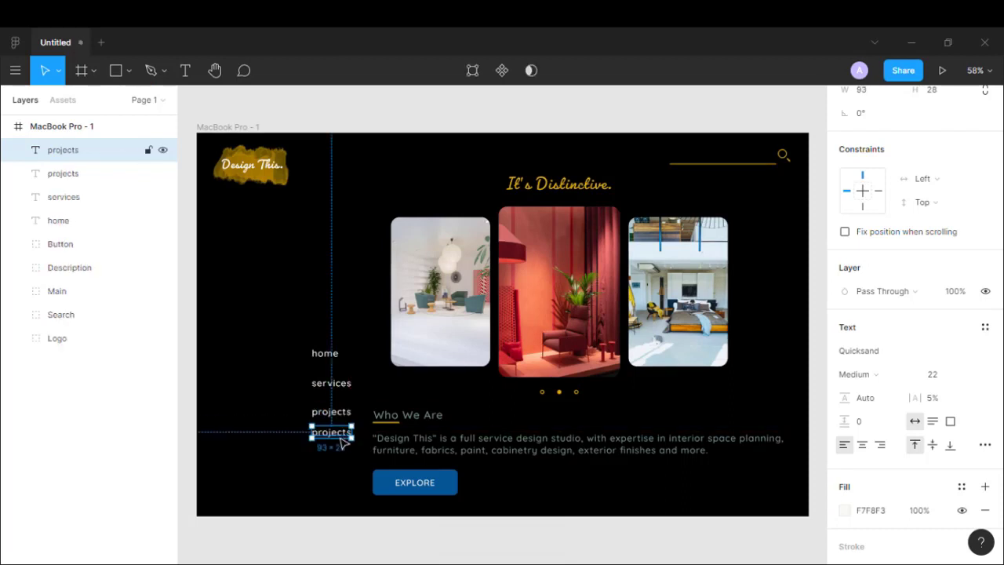
double_click(334, 432)
text(about)
key(Escape)
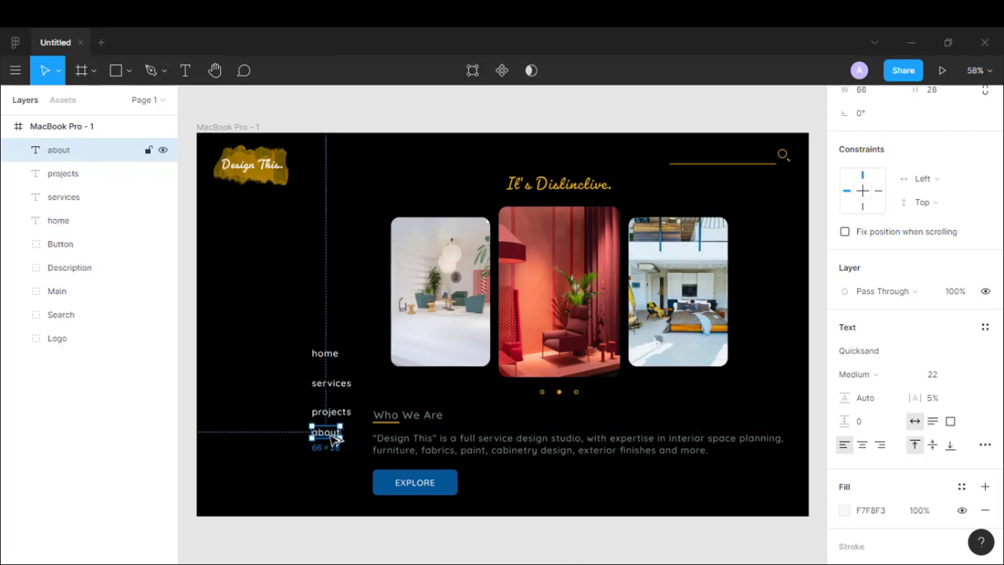
Step: Duplicate the "about" text, place the copy below it and change its text to "contact"
key(ctrl+d)
drag(334, 437, 335, 466)
double_click(329, 461)
text(contact)
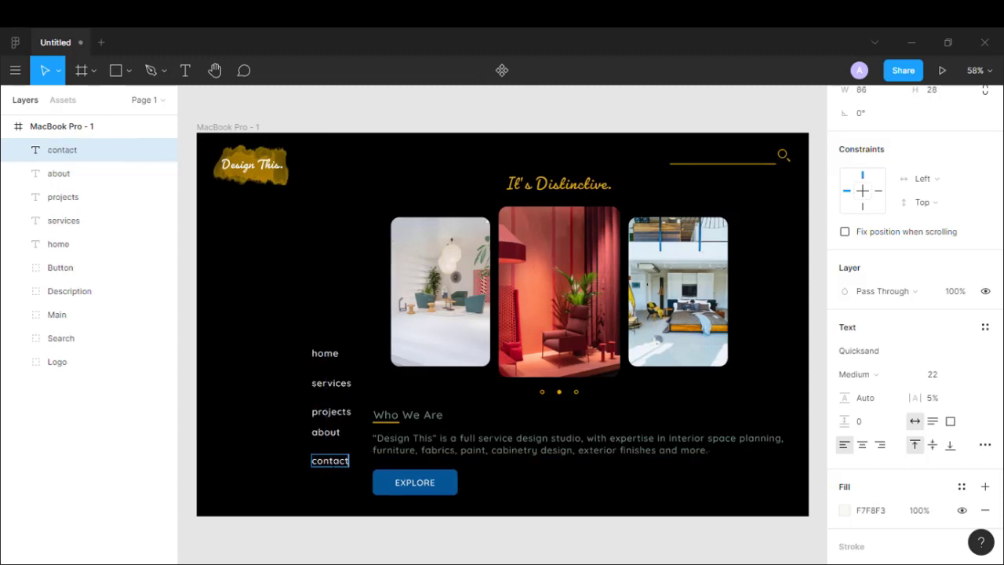
key(Return)
key(Escape)
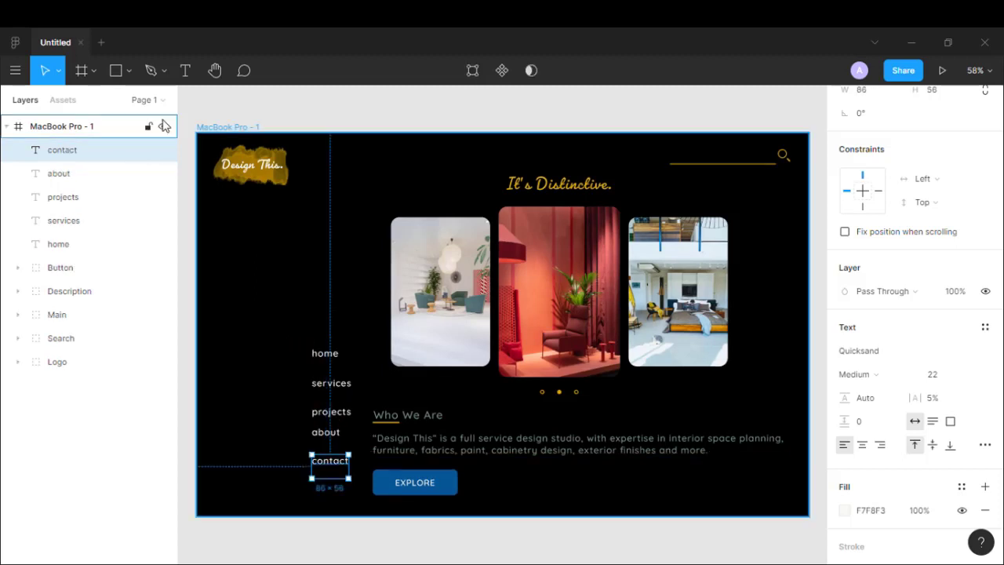
Step: Draw a short horizontal line to the left of the "home" text with the Pen tool and set its width to 25
click(165, 73)
click(156, 103)
click(237, 348)
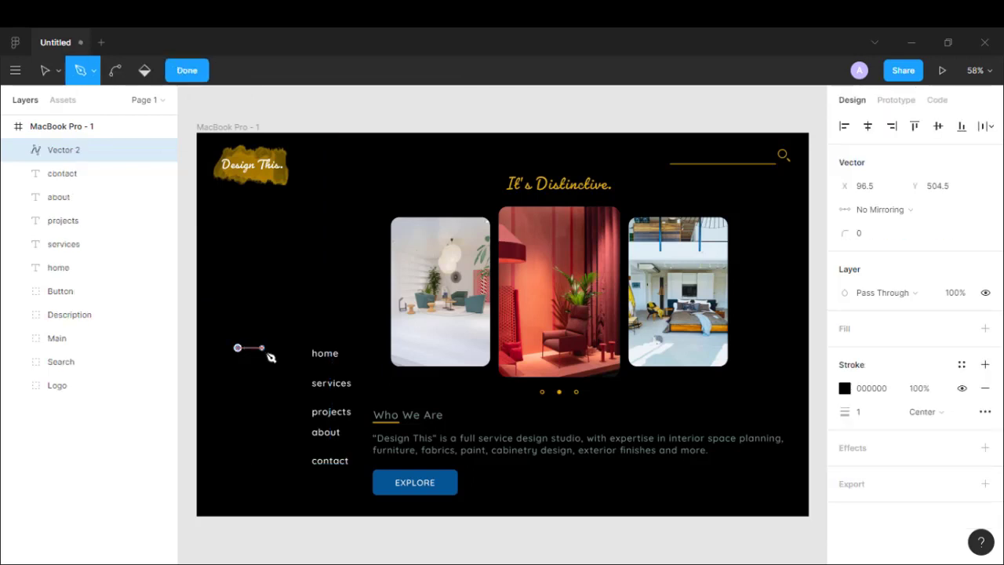
click(261, 348)
click(201, 74)
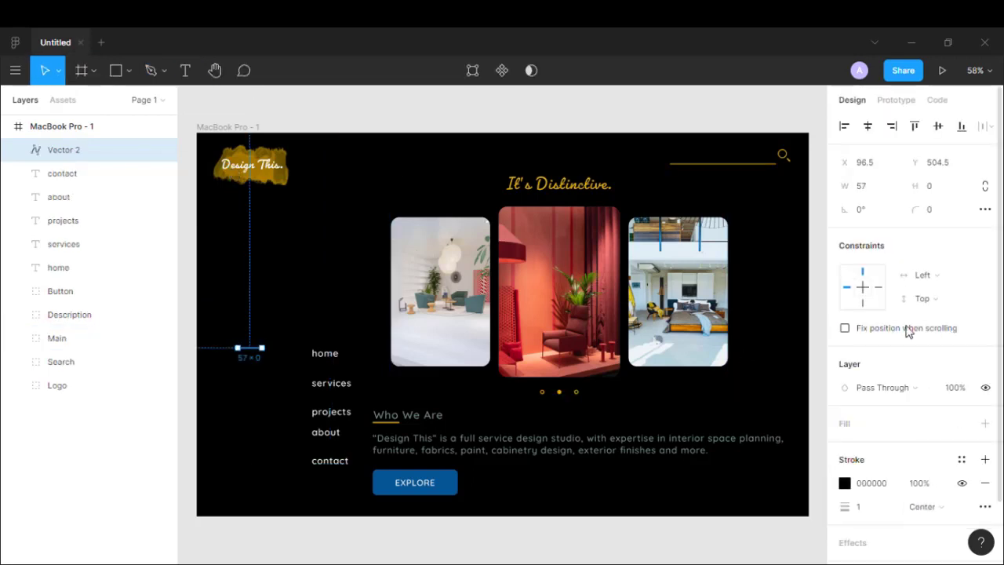
click(876, 192)
key(Return)
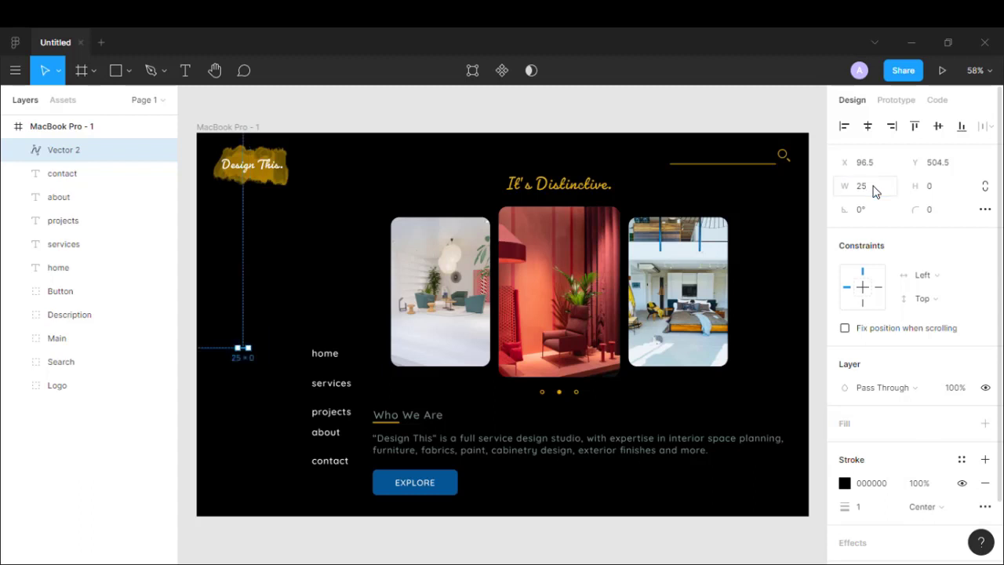
Step: Give the short line a stroke thickness of 3 and the gold document color D9A900
click(868, 508)
text(3)
click(844, 483)
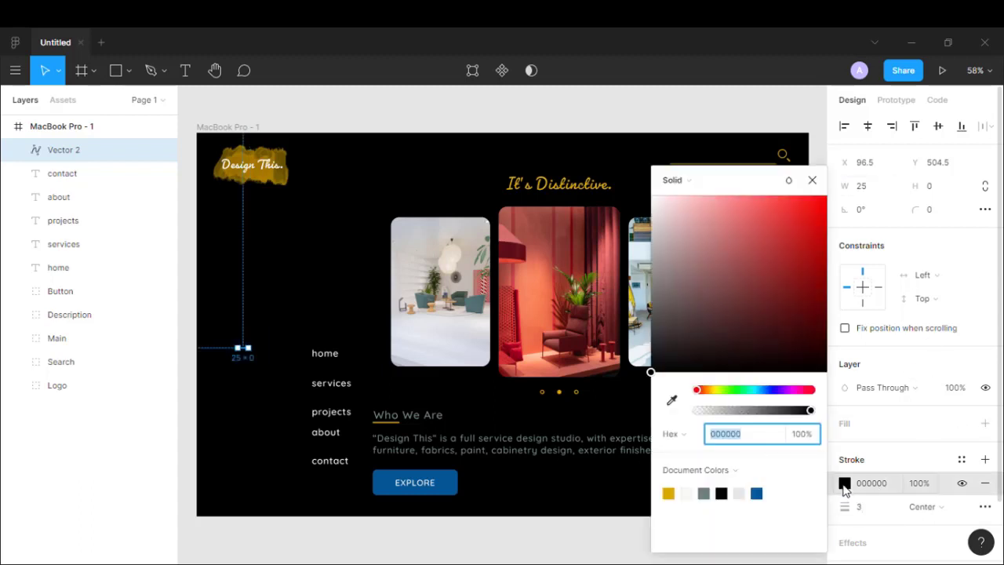
click(756, 493)
click(668, 492)
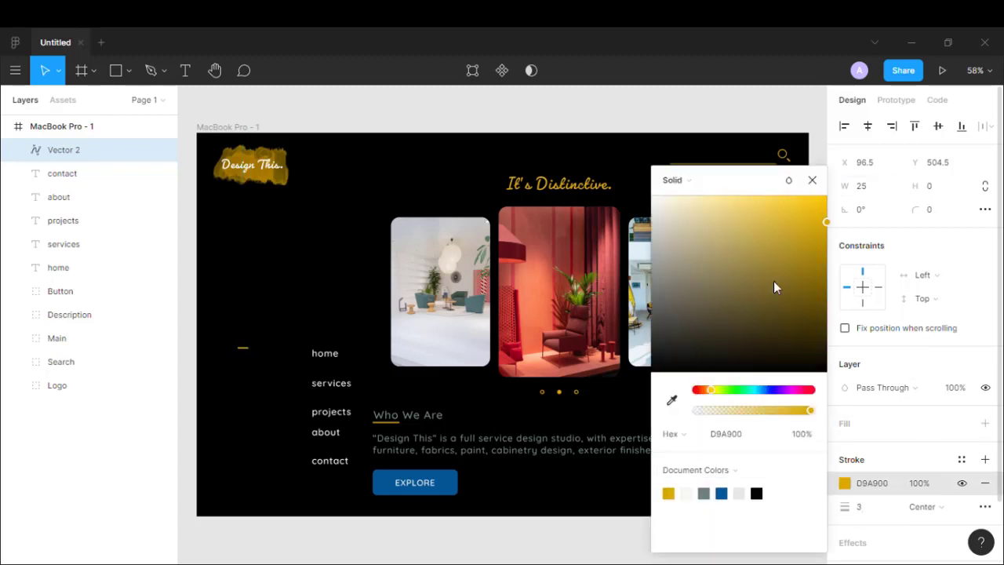
click(811, 179)
Step: Set the horizontal spacing between the gold line and the "home" text to 10 and group the two
shift+click(334, 355)
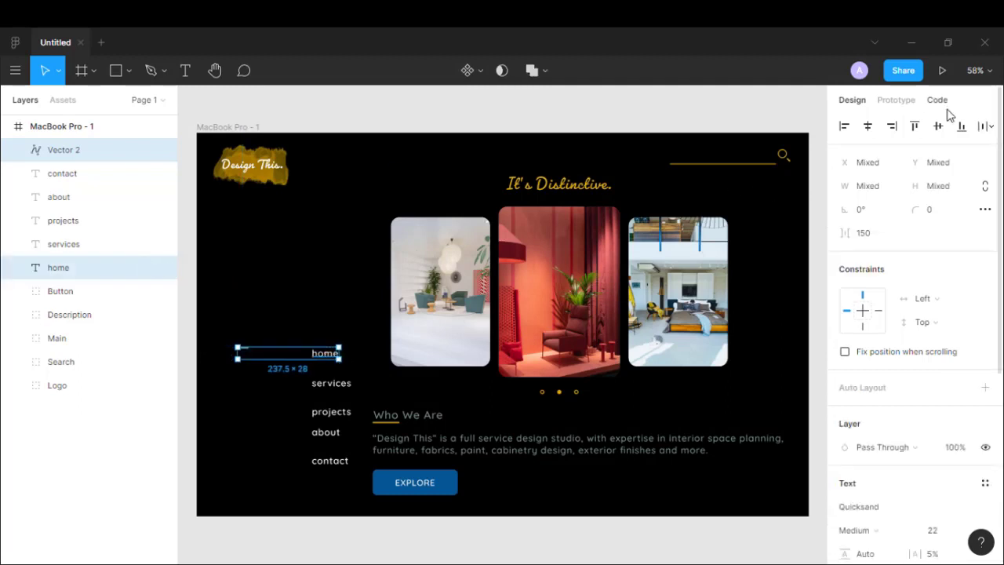
click(867, 233)
text(10)
key(Return)
key(ctrl+g)
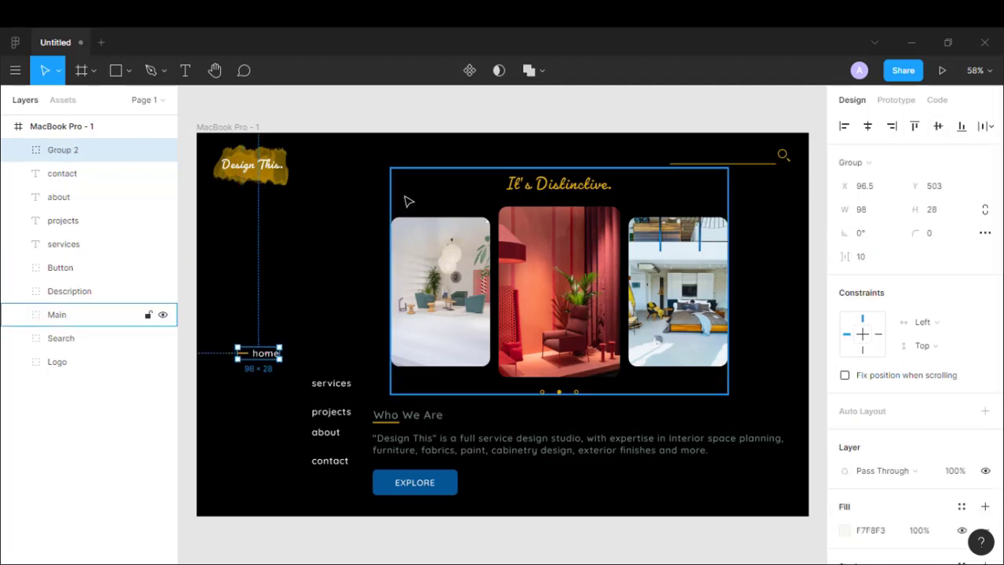
Step: Left-align the home group with the services, projects, about and contact texts and space them vertically 25 apart
shift+click(76, 247)
click(844, 126)
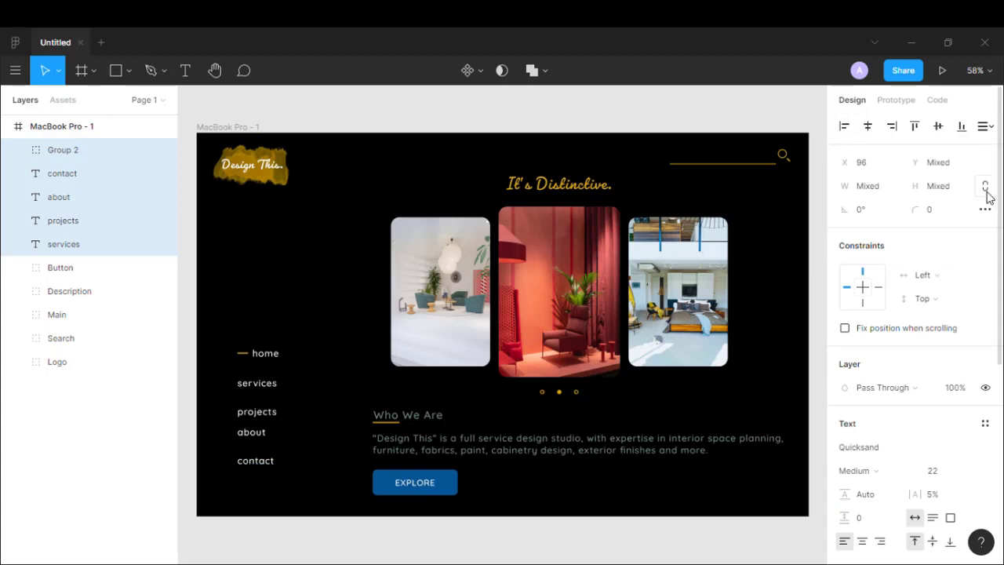
click(987, 126)
click(885, 173)
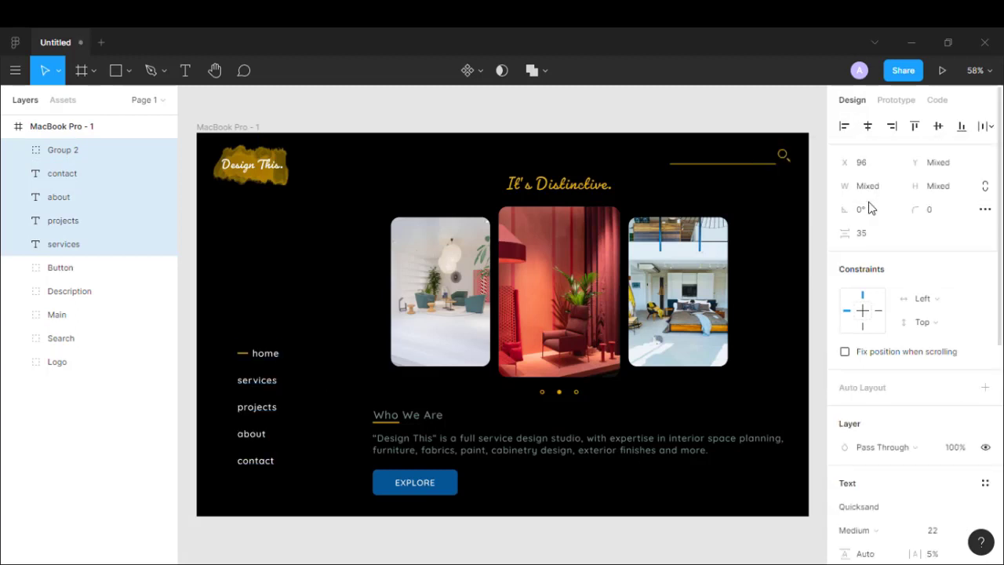
click(867, 233)
text(25)
key(Return)
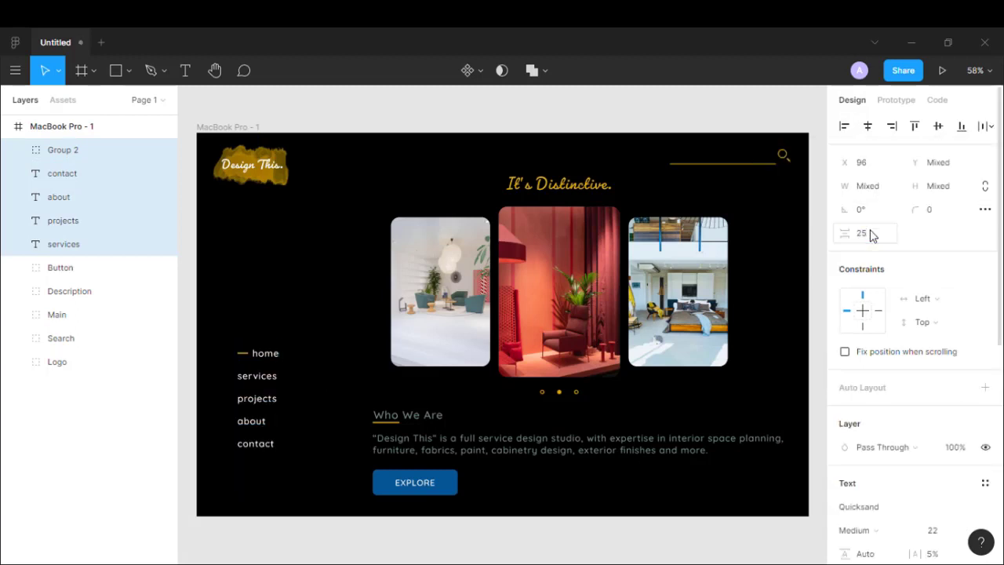
Step: Group the five navigation items under the name "Menu" and move the group up beneath the logo
key(ctrl+g)
double_click(78, 150)
text(Me)
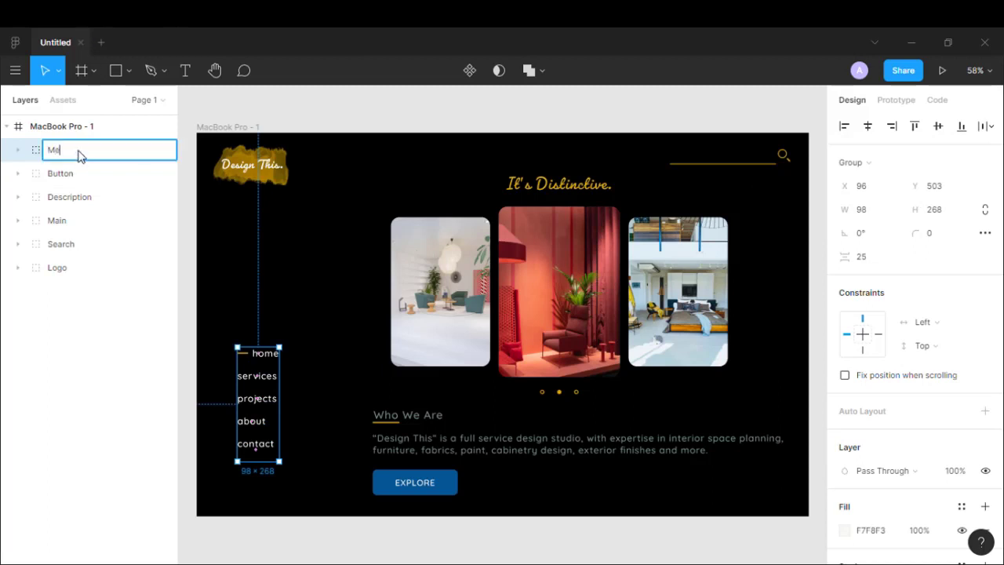
text(nu)
key(Return)
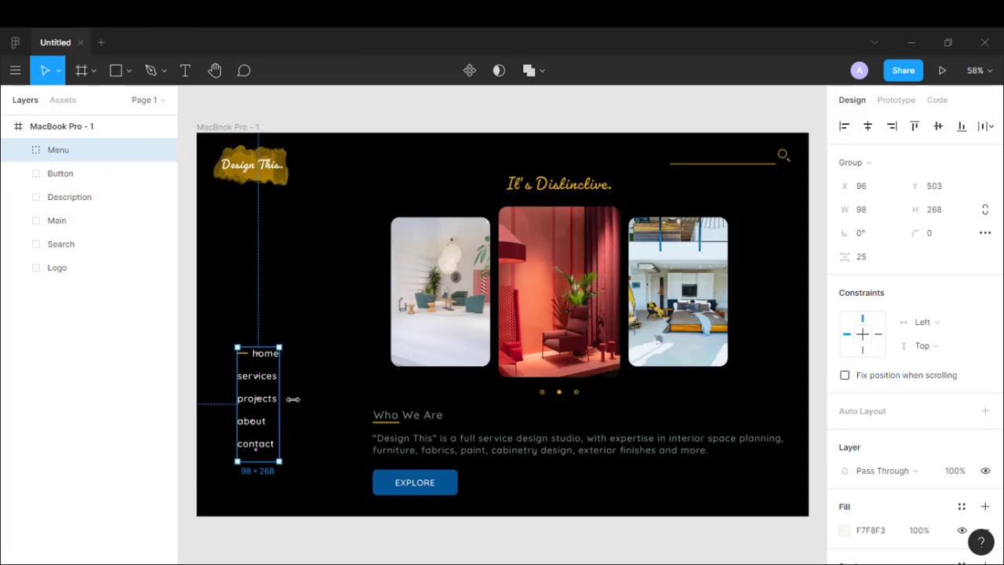
drag(273, 415, 261, 333)
click(333, 128)
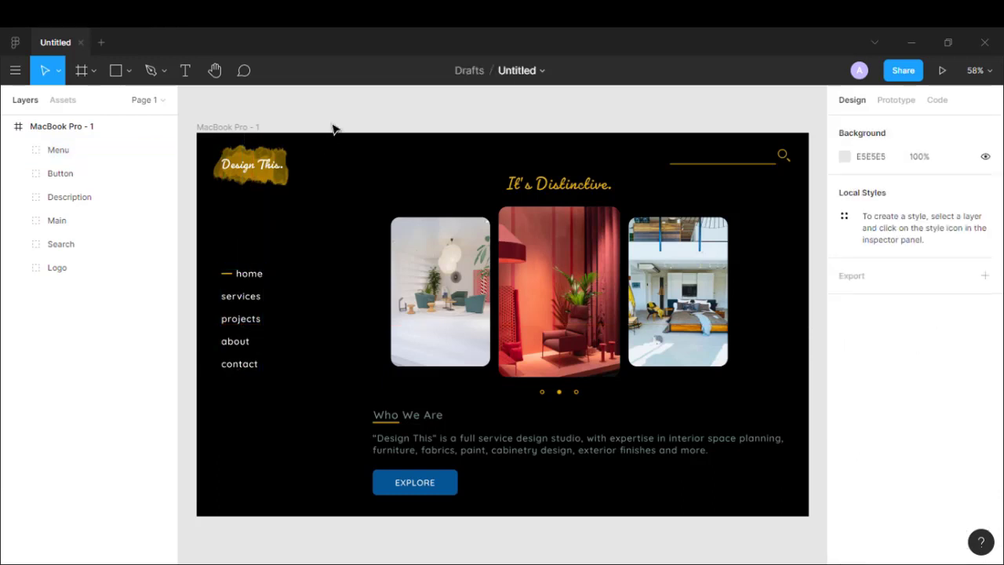
Step: Draw a vertical line 500 long and place it between the menu and the first gallery image, at X 264, Y 258
click(127, 71)
click(128, 119)
drag(291, 268, 298, 420)
click(867, 192)
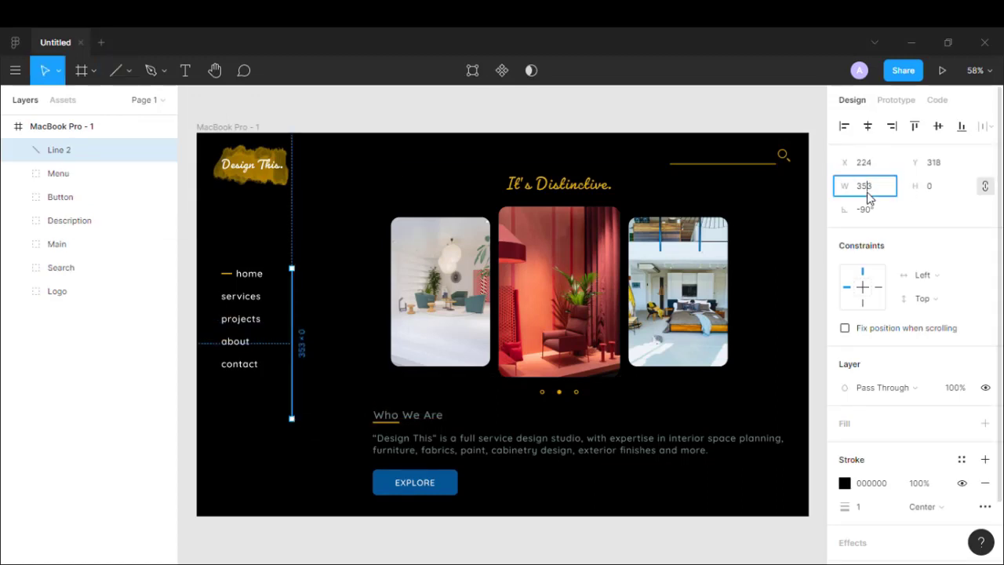
text(500)
key(Return)
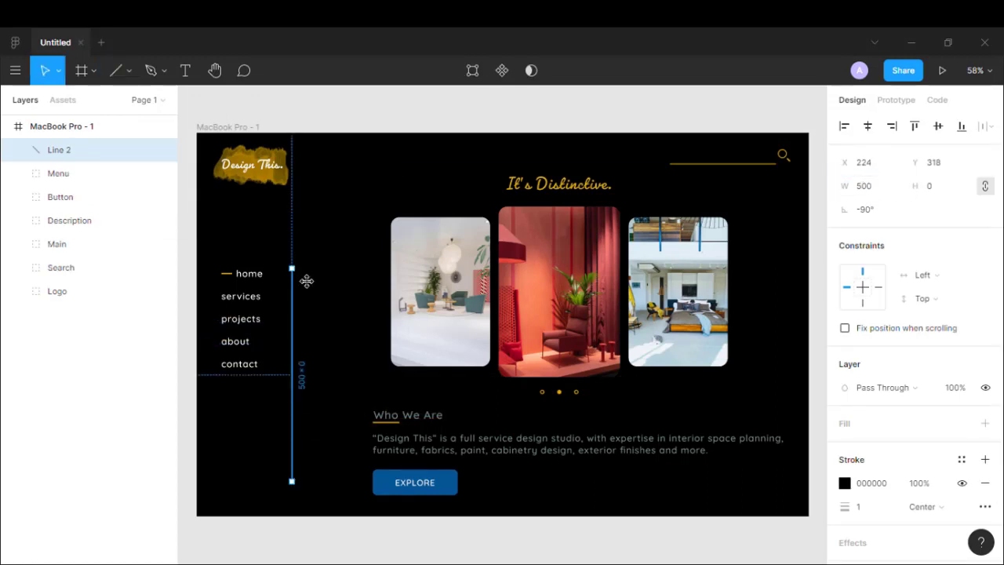
drag(298, 322, 314, 296)
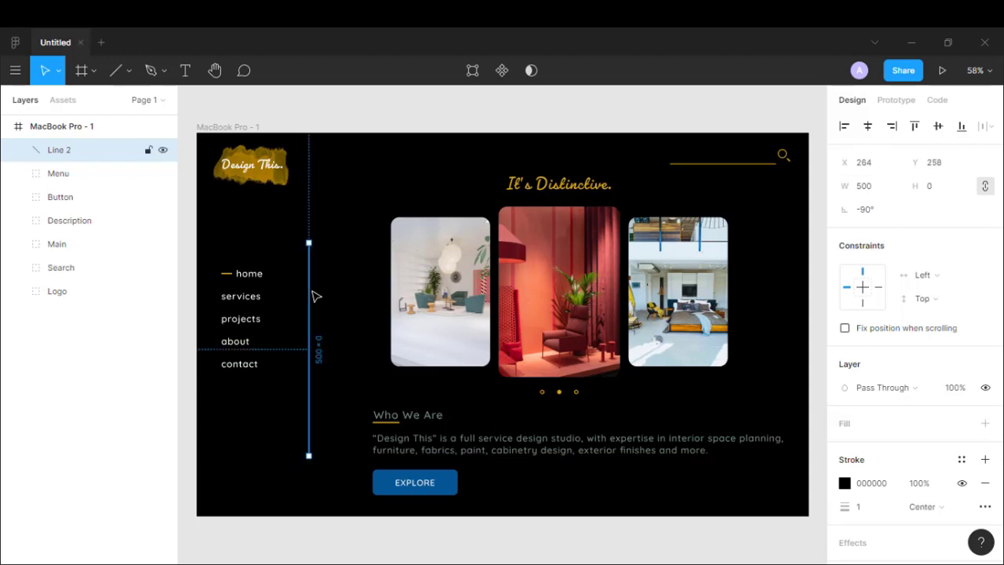
Step: Duplicate the vertical line to its right and give both lines a 6C887E stroke with a thickness of 0.5
alt+drag(314, 296, 336, 294)
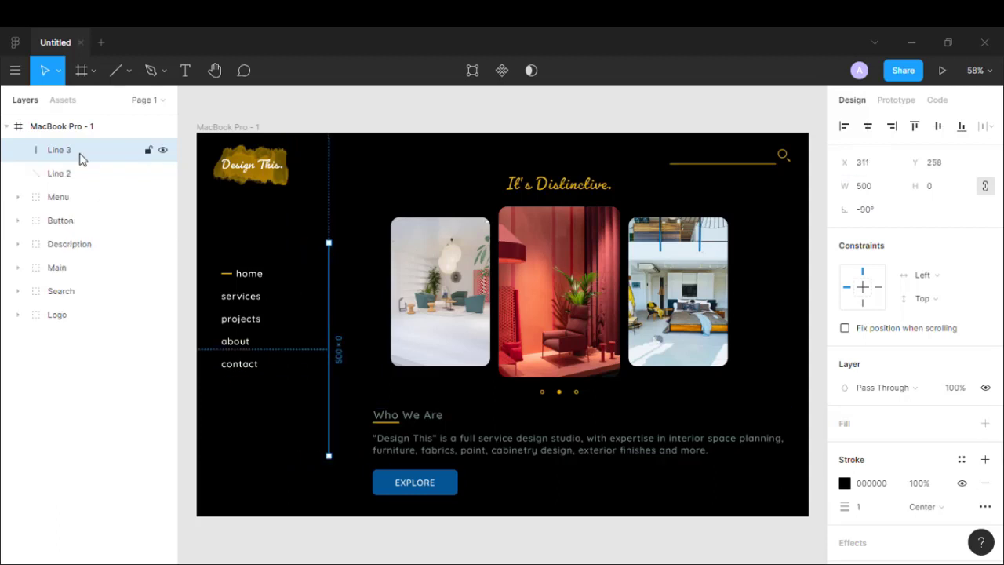
shift+click(125, 173)
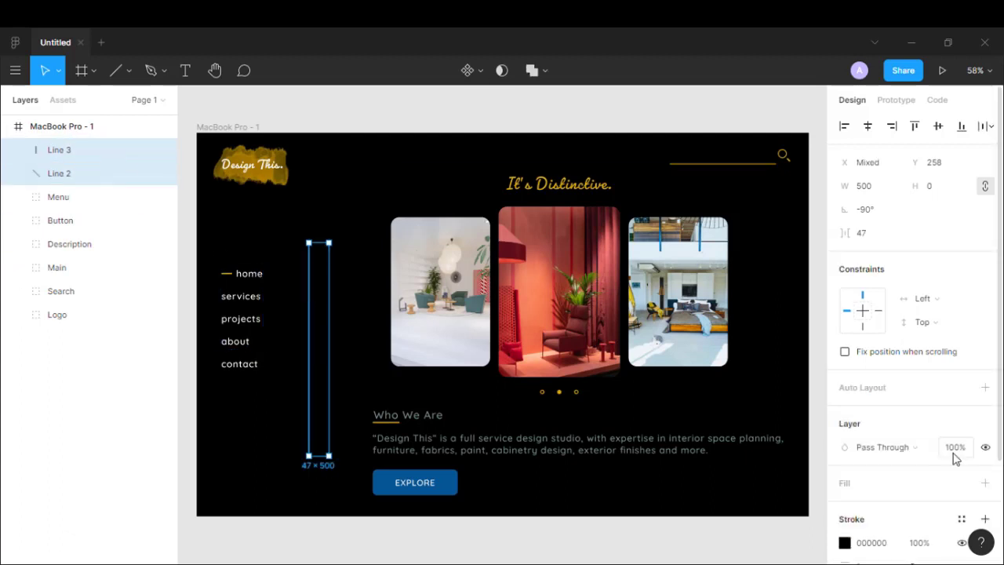
click(872, 541)
text(6)
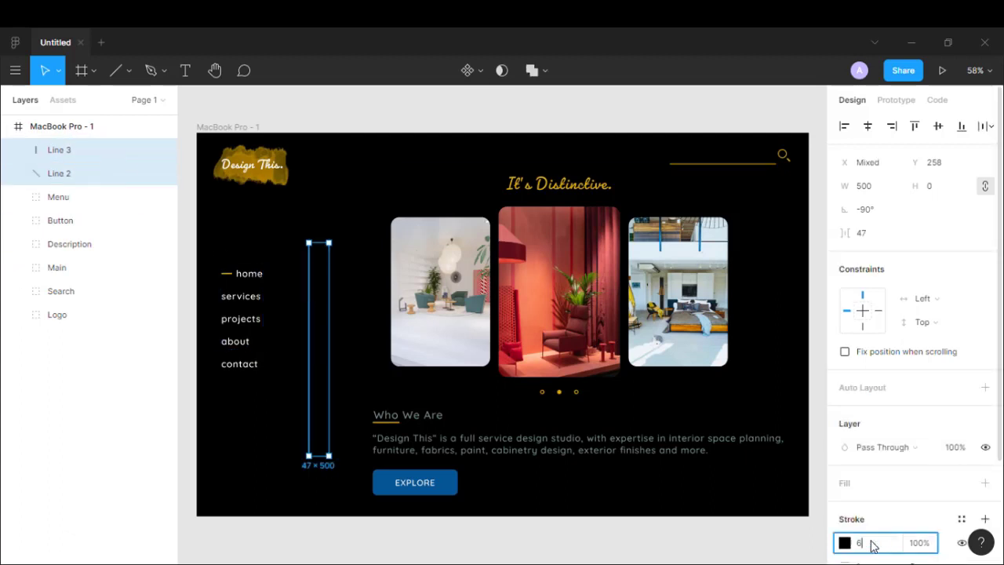
text(c887e)
key(Return)
scroll(902, 487, down, 1)
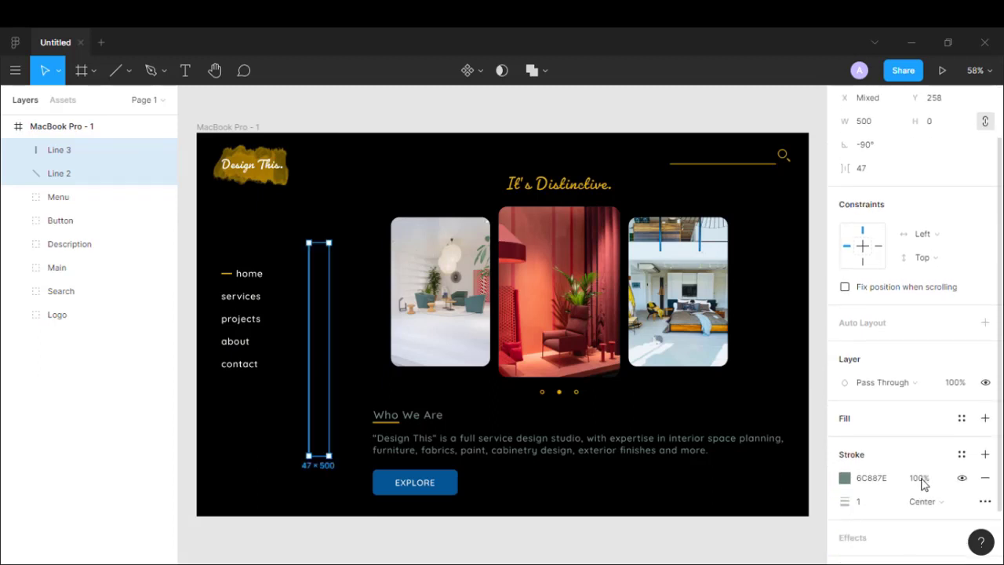
click(889, 501)
text(0.5)
key(Return)
Step: Set the spacing between the two vertical lines to 20 and group them
scroll(885, 232, up, 1)
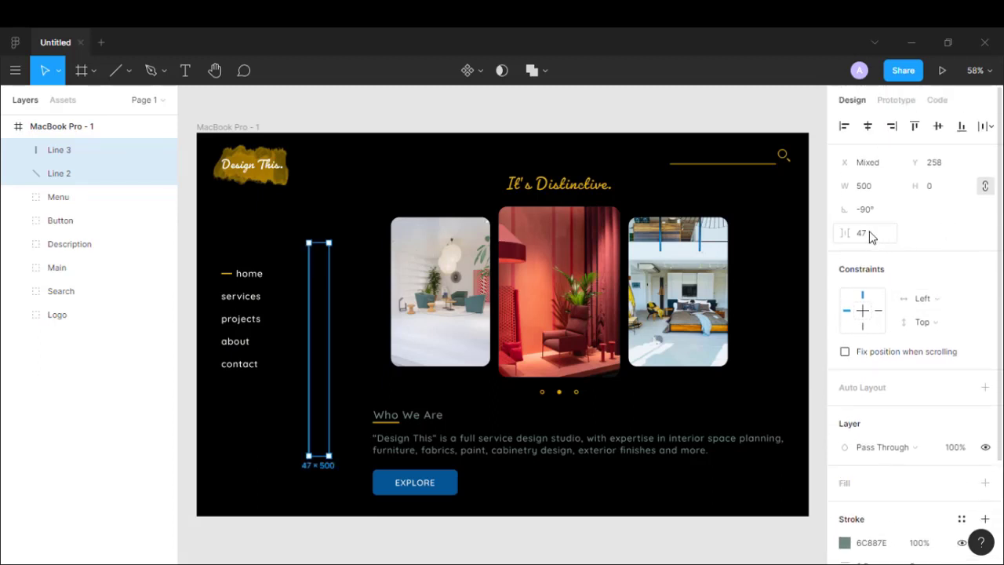
text(20)
key(Return)
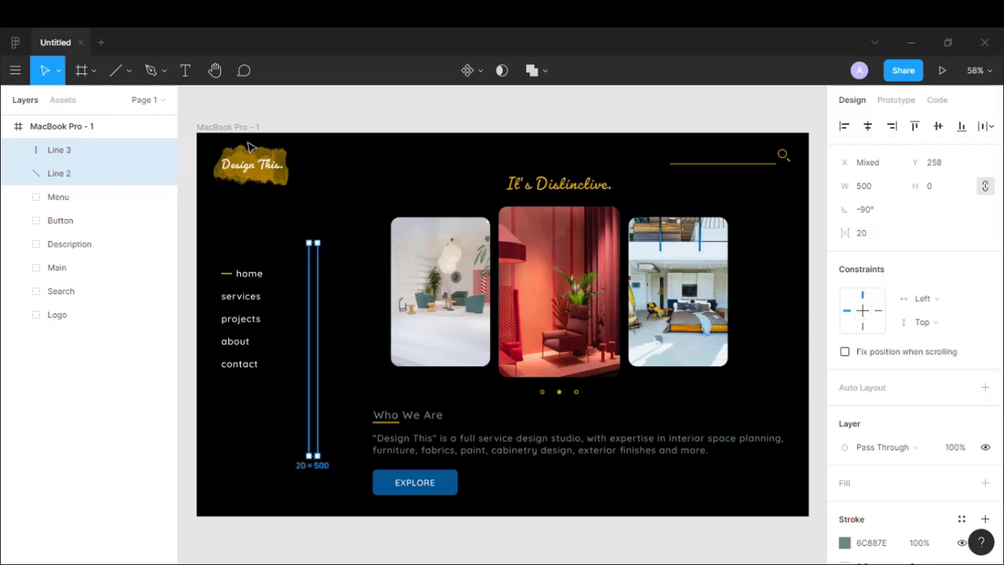
key(ctrl+g)
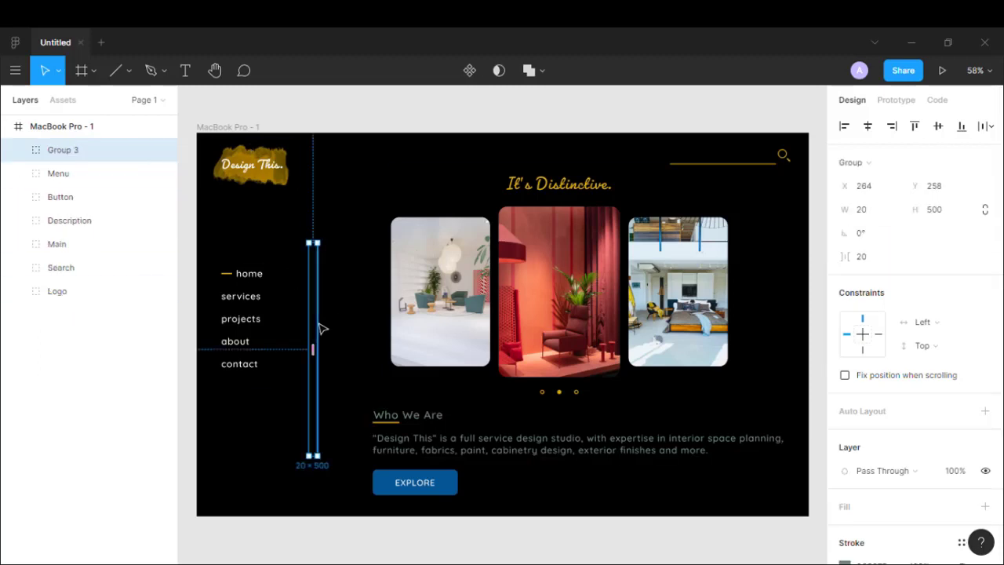
Step: Duplicate the vertical line pair, rotate the copy to -90° and set its length to 300
key(ctrl+d)
drag(332, 248, 434, 359)
click(941, 213)
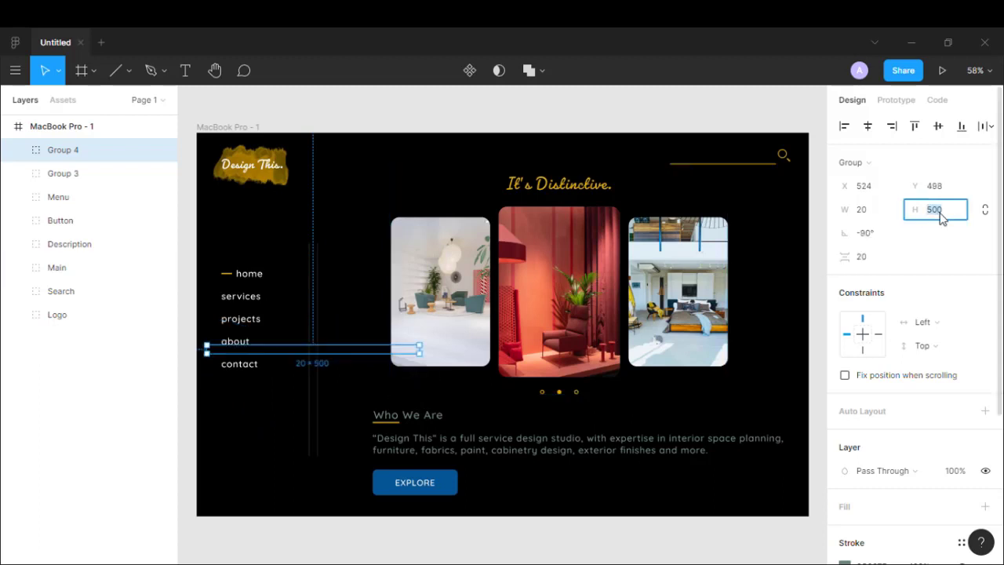
text(300)
key(Return)
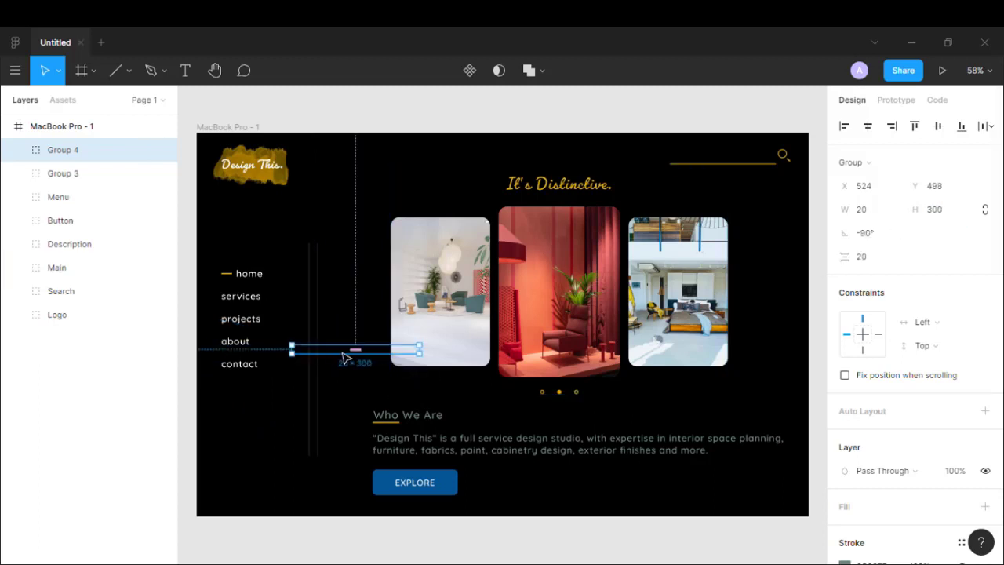
Step: Move the horizontal line pair below the menu against the frame's left edge and set its spacing from the menu to 20
drag(345, 354, 255, 409)
drag(256, 410, 252, 407)
shift+click(249, 368)
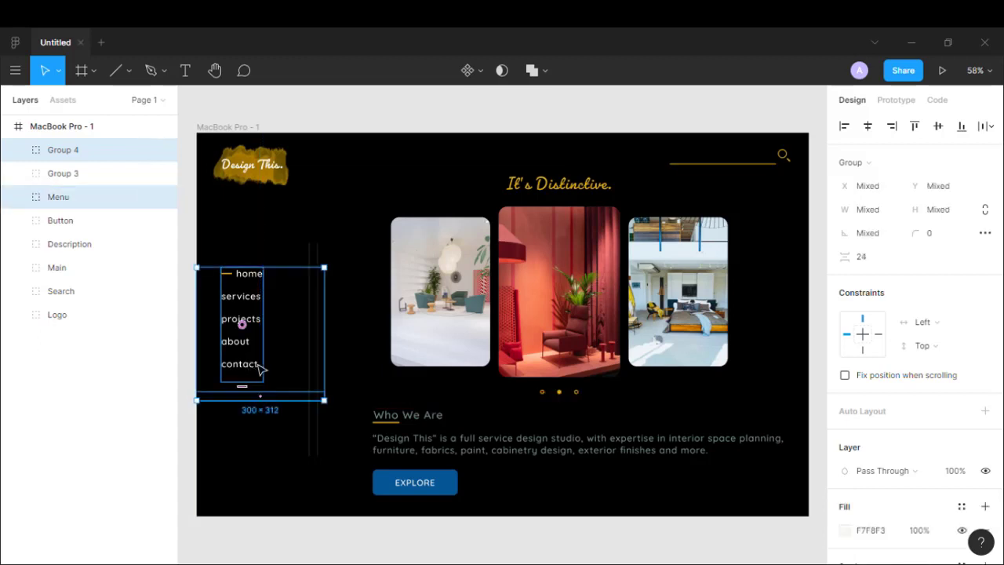
click(880, 259)
text(20)
key(Return)
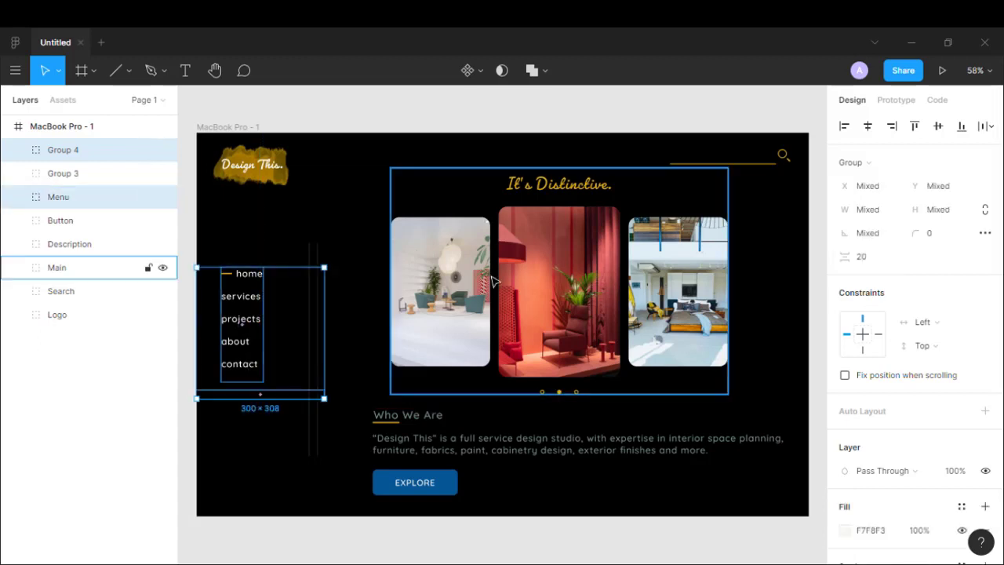
Step: Place a copy of the horizontal line pair above the menu and shift the vertical pair slightly up and to the left
click(315, 399)
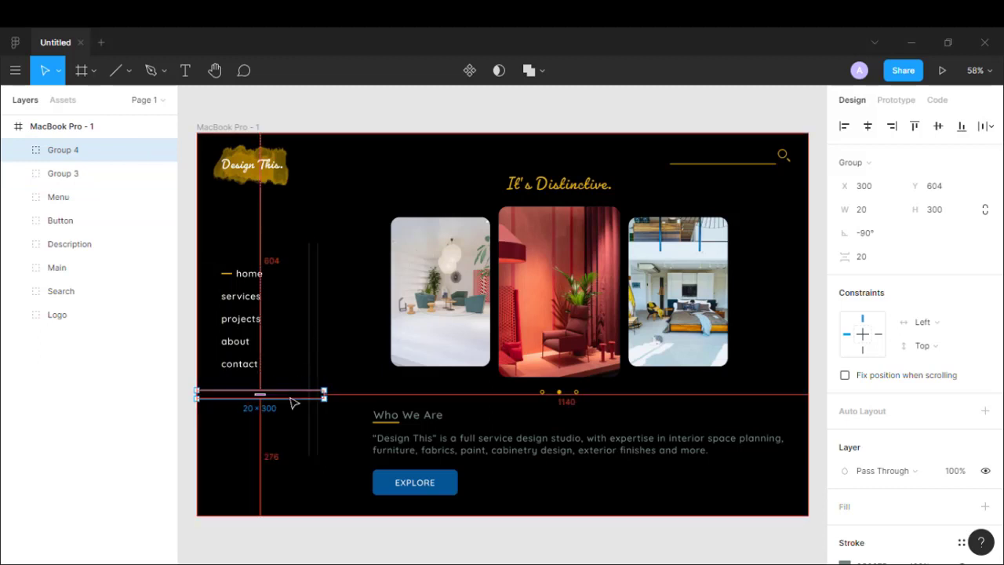
drag(291, 403, 294, 260)
click(321, 339)
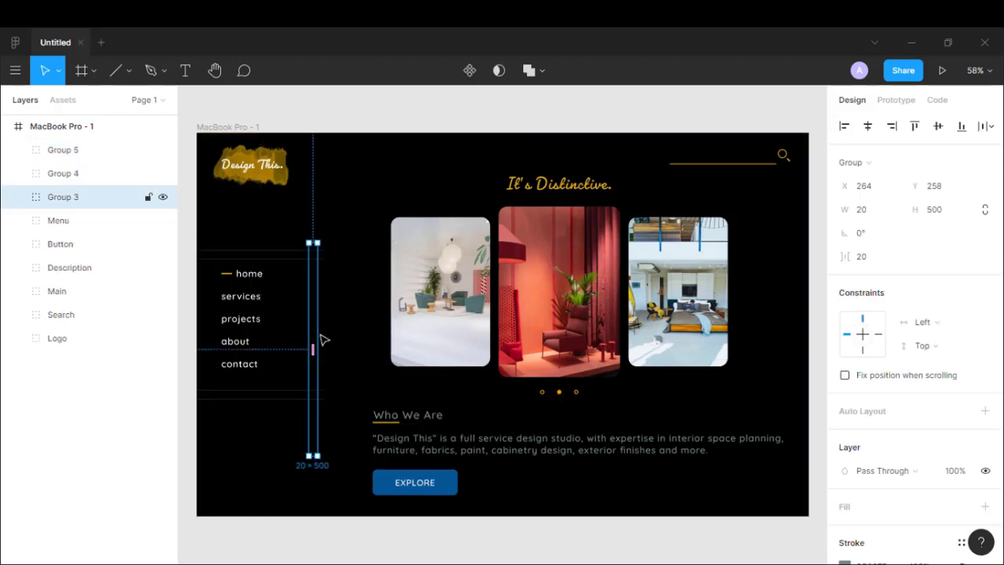
drag(321, 339, 312, 305)
click(298, 282)
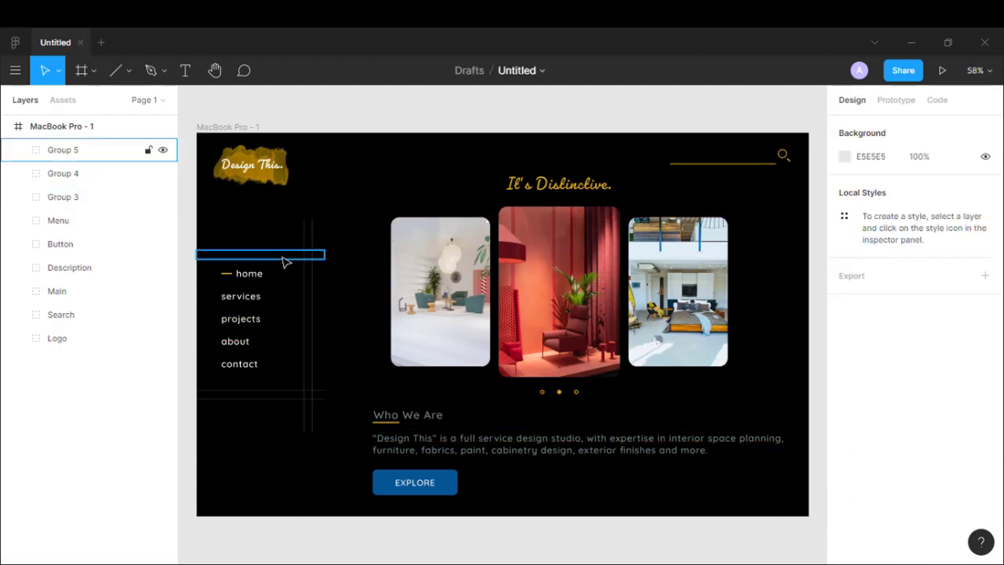
Step: Set the spacing between the two horizontal line pairs to 400, then move them up around the menu and group them
click(285, 253)
shift+click(278, 392)
click(864, 266)
text(400)
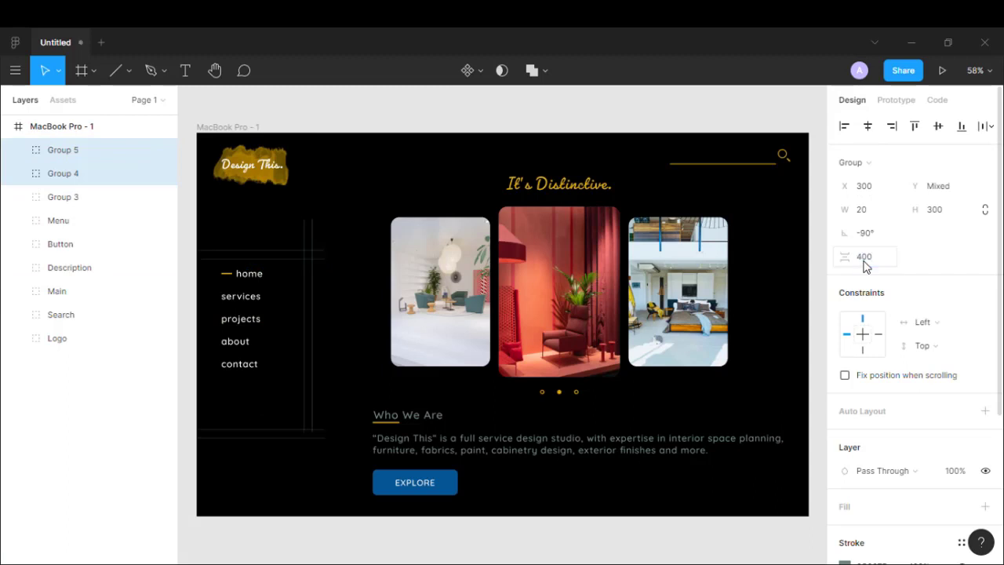
key(Return)
drag(298, 387, 300, 364)
key(ctrl+g)
Step: Align the vertical centers of the menu and the horizontal line group and shift both down slightly
shift+click(58, 196)
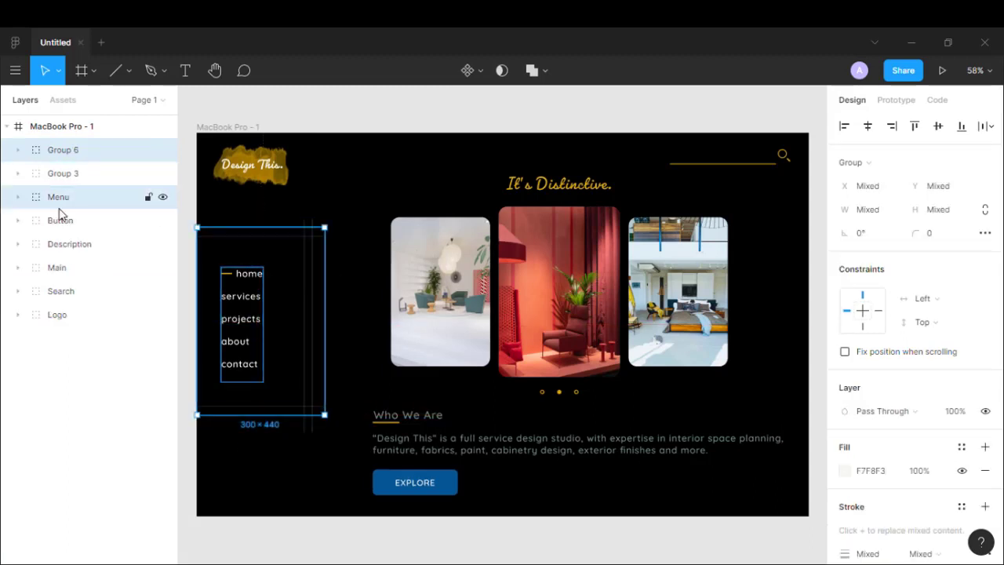
click(937, 125)
drag(284, 316, 284, 322)
click(392, 125)
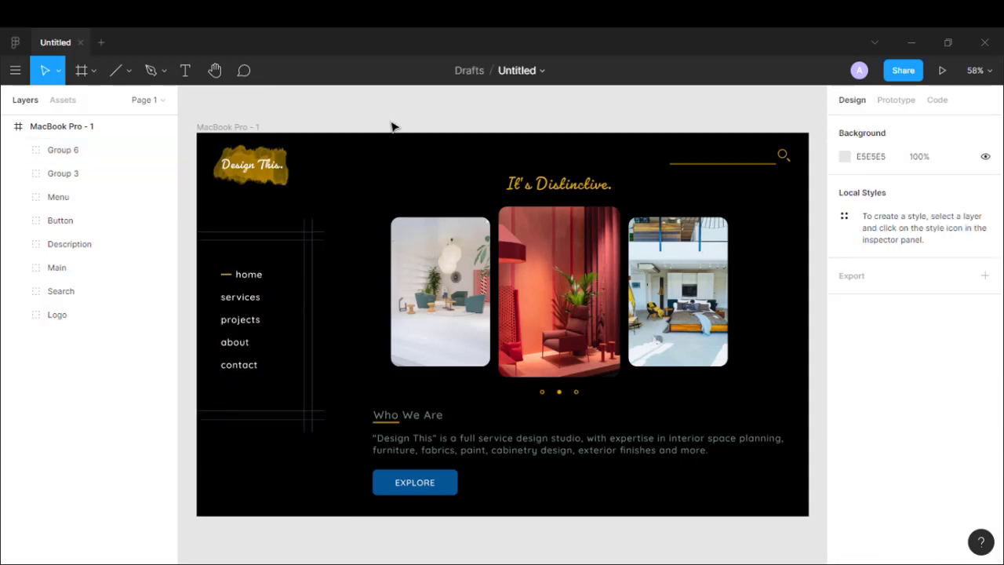
Step: Add the text "01" below the menu in Quicksand Regular, size 64, with the gold D9A900 fill
click(185, 69)
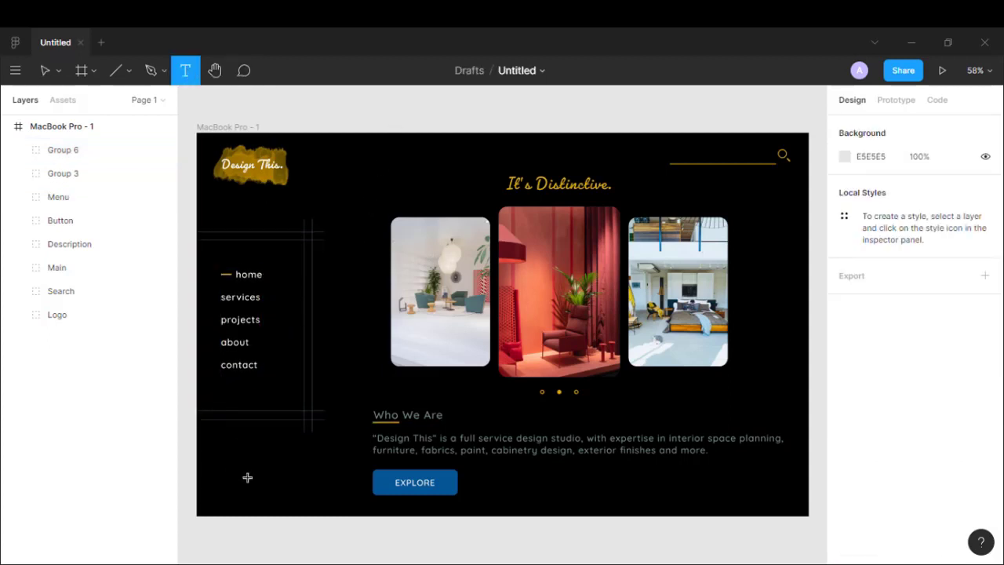
click(236, 469)
scroll(847, 459, down, 5)
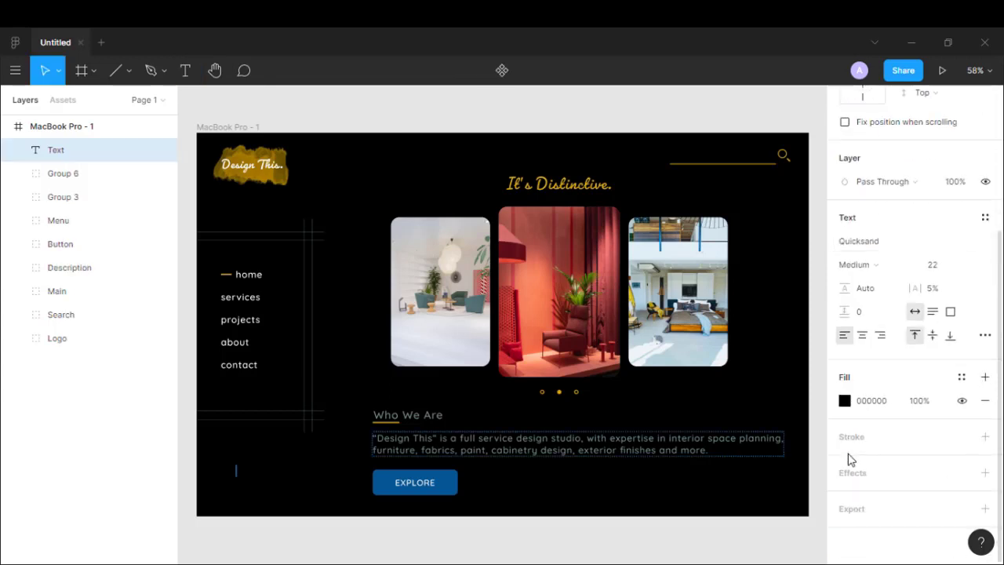
click(845, 400)
click(668, 492)
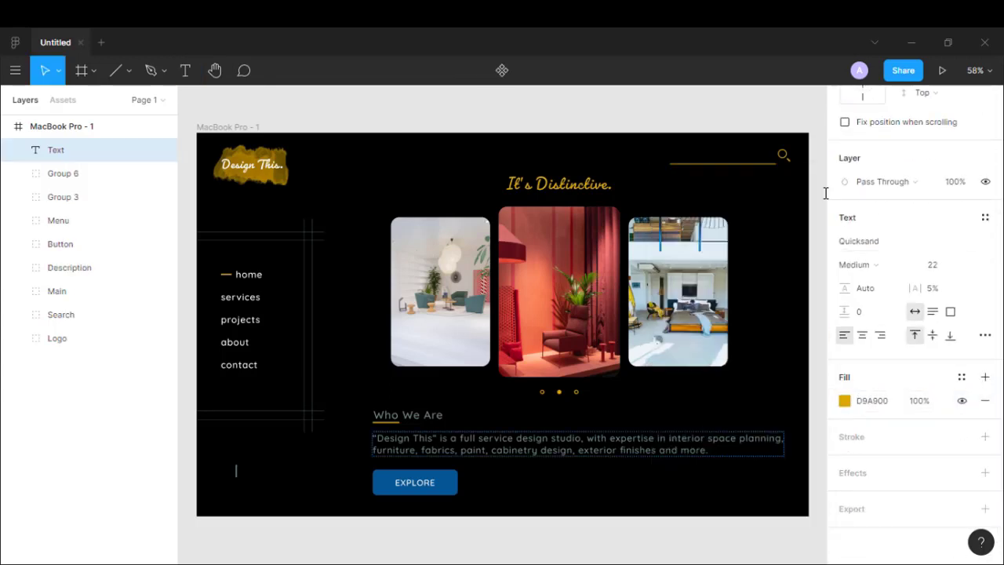
key(Escape)
click(857, 264)
click(859, 246)
click(970, 271)
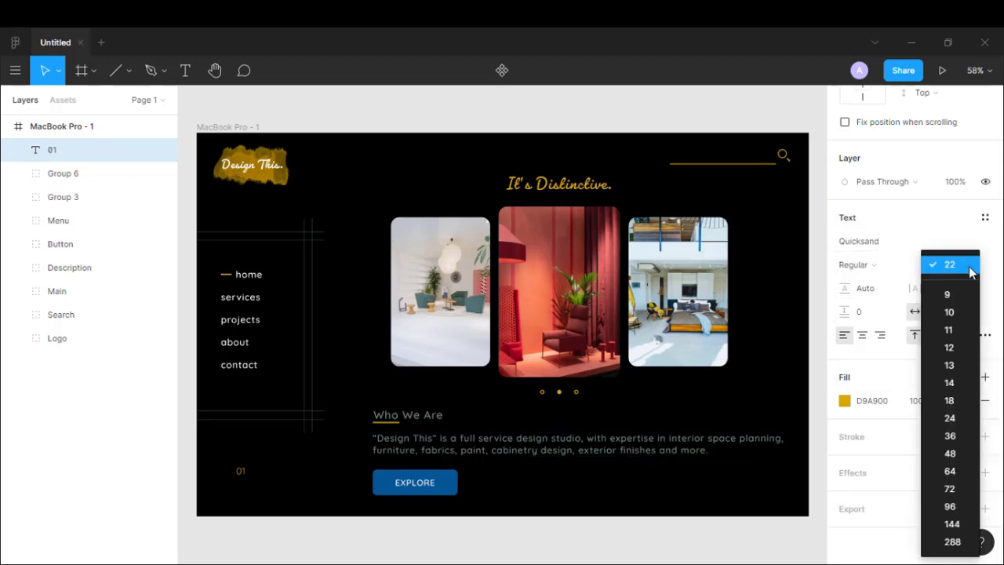
click(950, 471)
Step: Duplicate the "01" text slightly below and to its right, change the copy to "05" and set its weight to Medium
drag(265, 506, 296, 498)
double_click(286, 489)
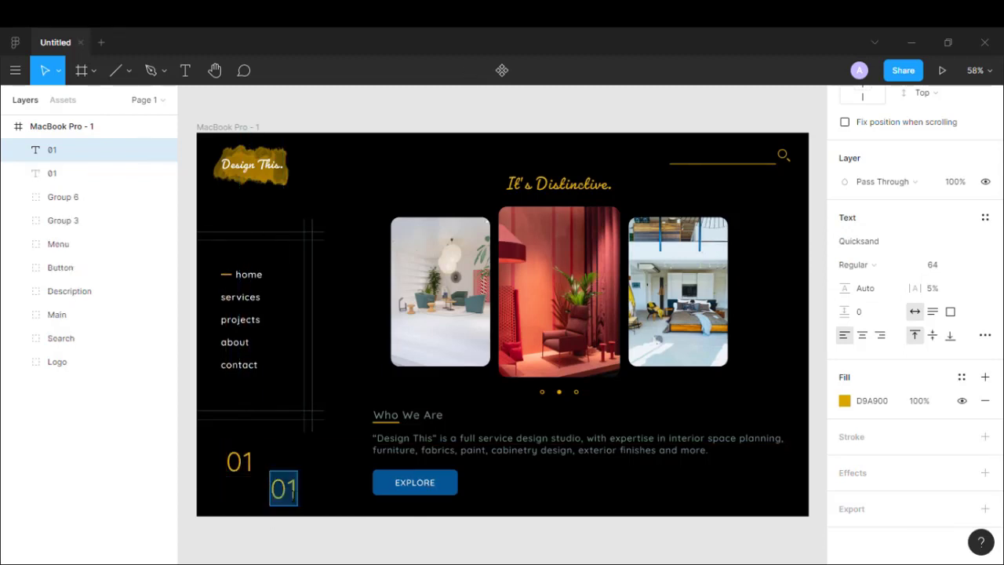
text(05)
key(ctrl+a)
click(892, 265)
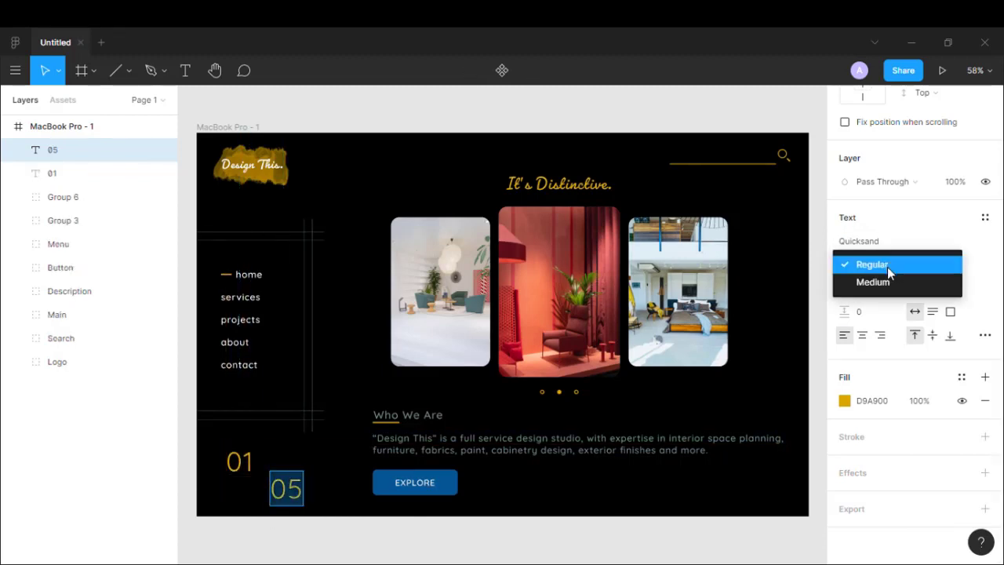
click(886, 281)
key(Escape)
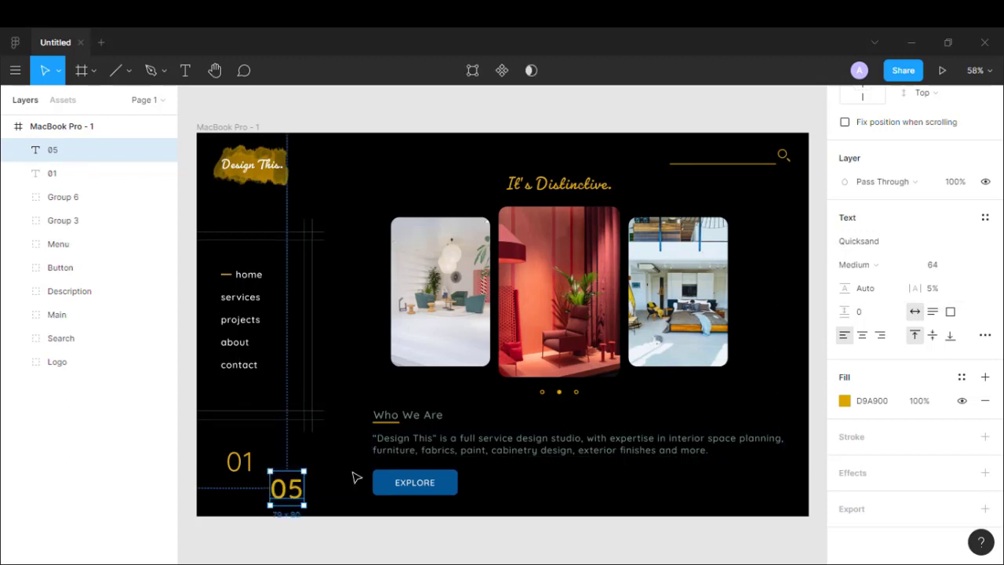
Step: Draw a vertical line about 119 long beside the "05" text and set its length to 150
click(128, 70)
click(118, 119)
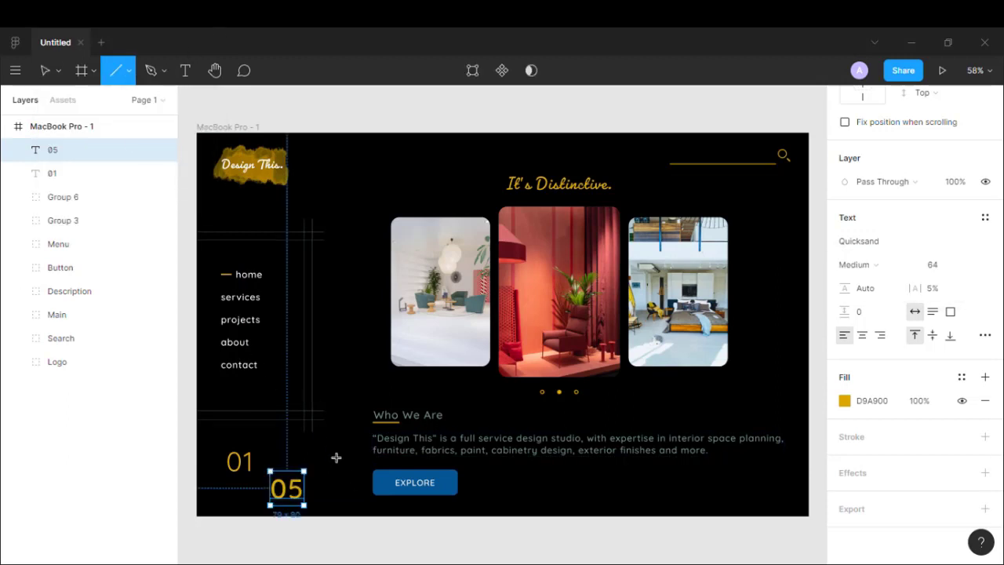
drag(329, 454, 343, 514)
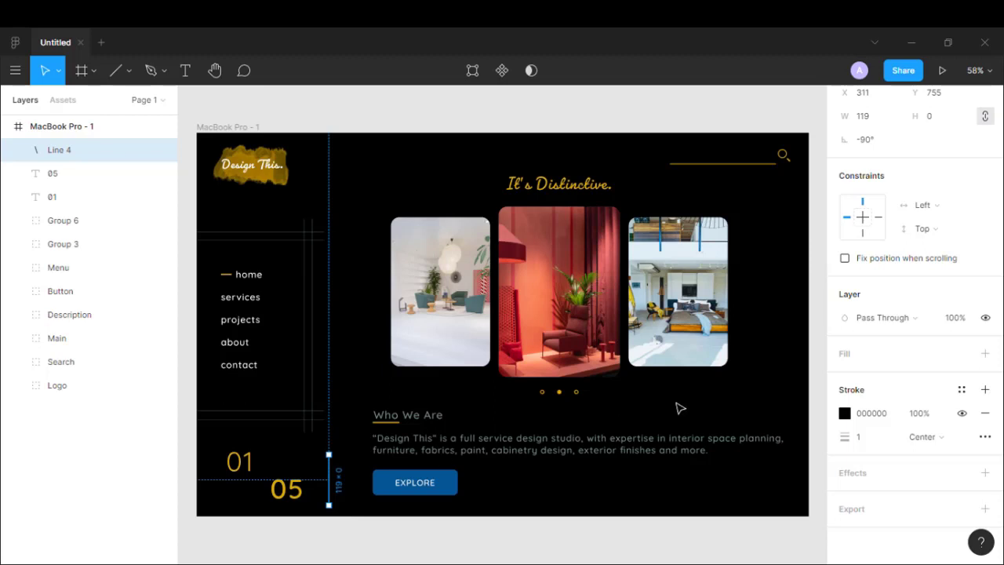
scroll(892, 211, up, 2)
text(150)
key(Return)
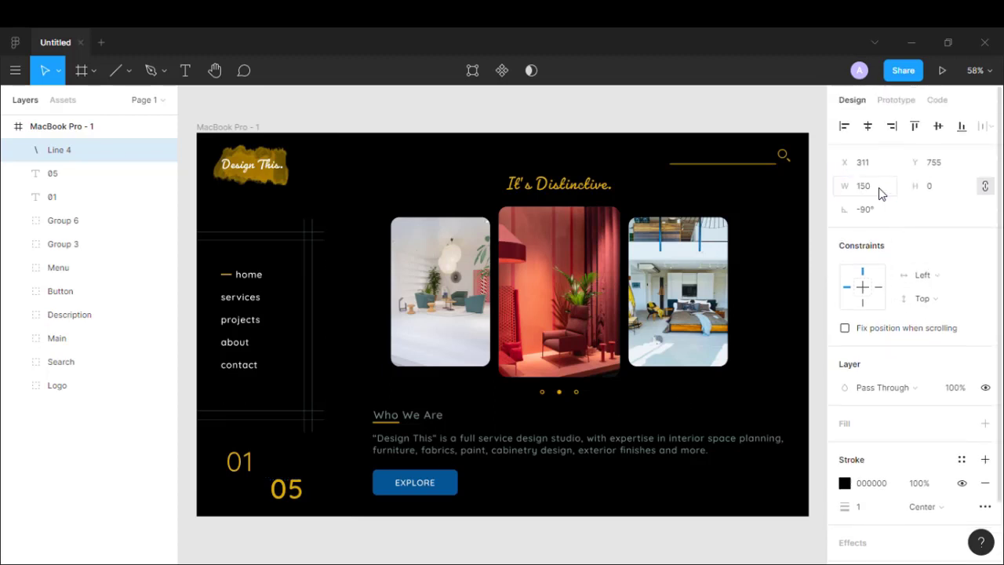
Step: Set the vertical line's stroke thickness to 3 and its color to 055696
click(887, 507)
text(3)
key(Return)
click(845, 483)
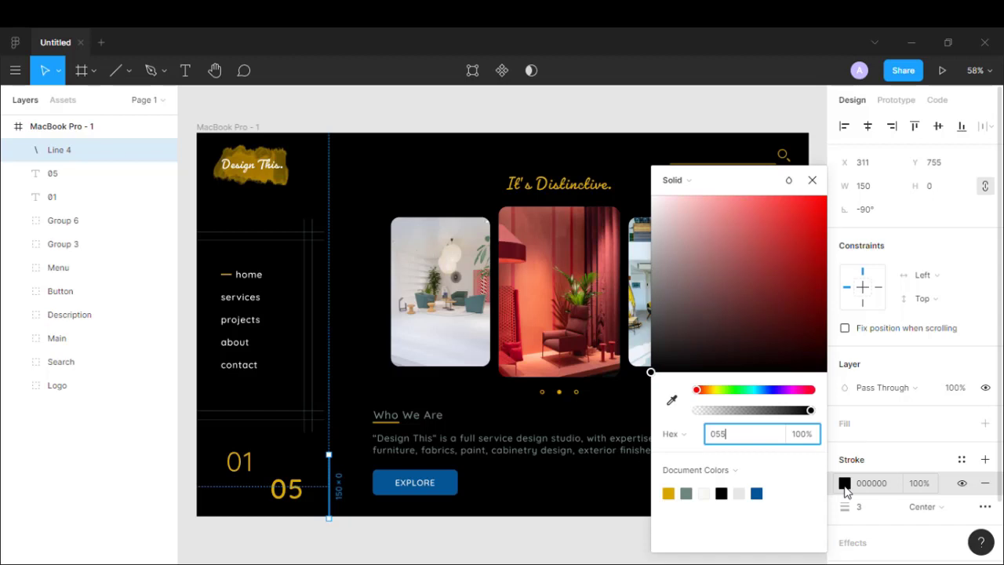
text(055696)
key(Return)
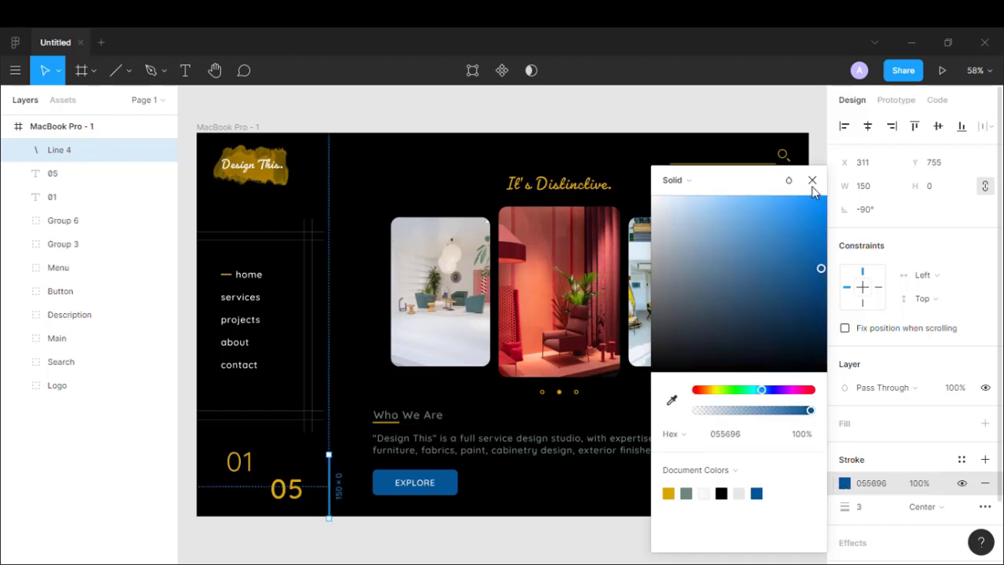
click(811, 180)
Step: Move the blue line between "01" and "05" and rotate it to -120° so it slants like a slash
drag(337, 488, 269, 485)
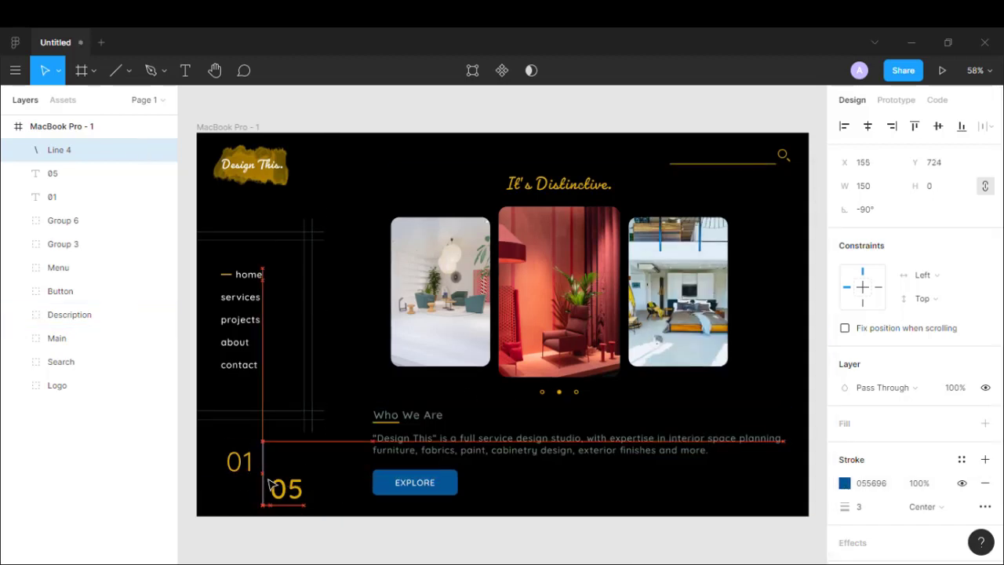
shift+click(66, 173)
click(66, 197)
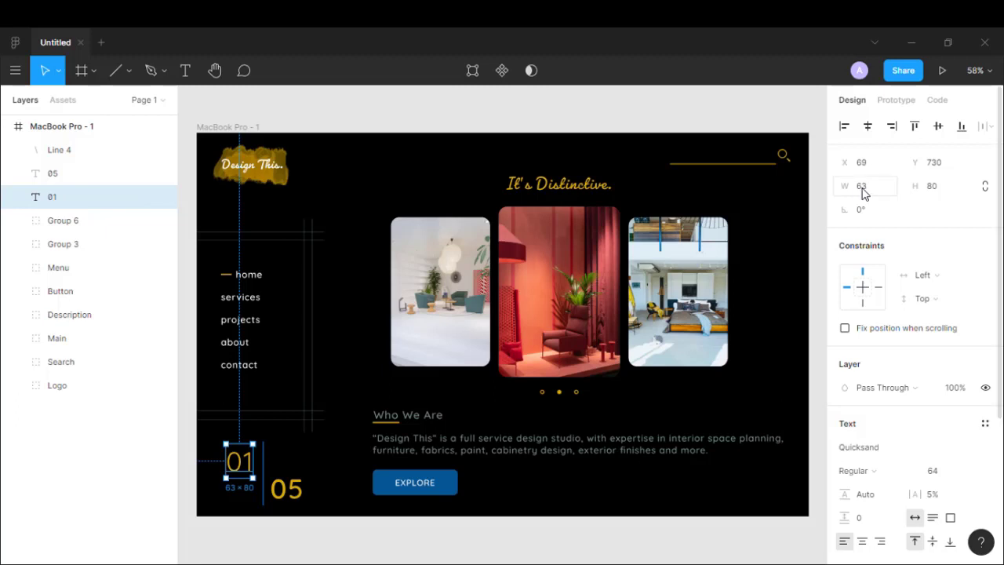
click(273, 448)
drag(269, 441, 290, 450)
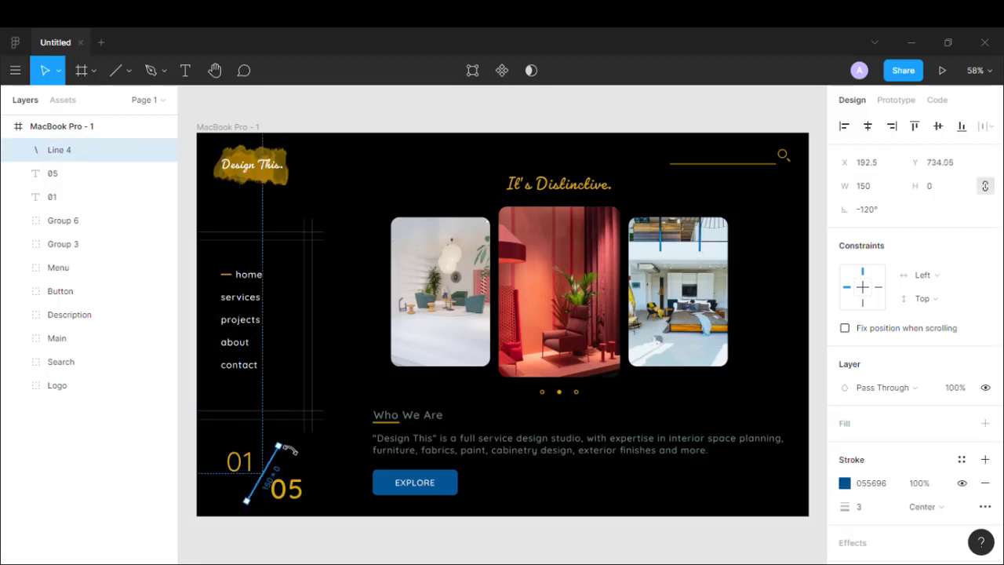
Step: Shift "05" and "01" to either side of the slanted line and distribute the horizontal spacing of all three evenly
drag(287, 492, 279, 500)
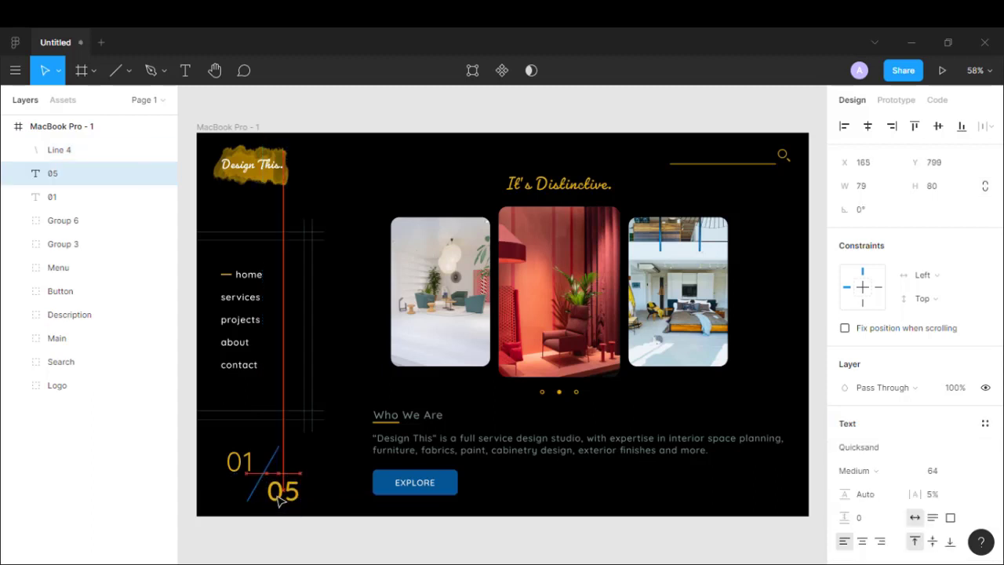
click(240, 463)
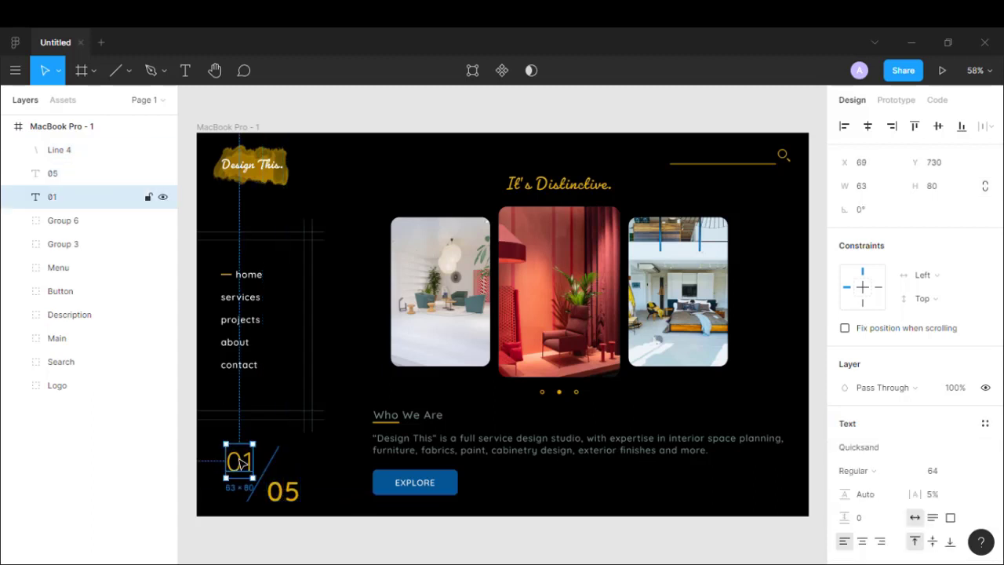
drag(240, 463, 301, 501)
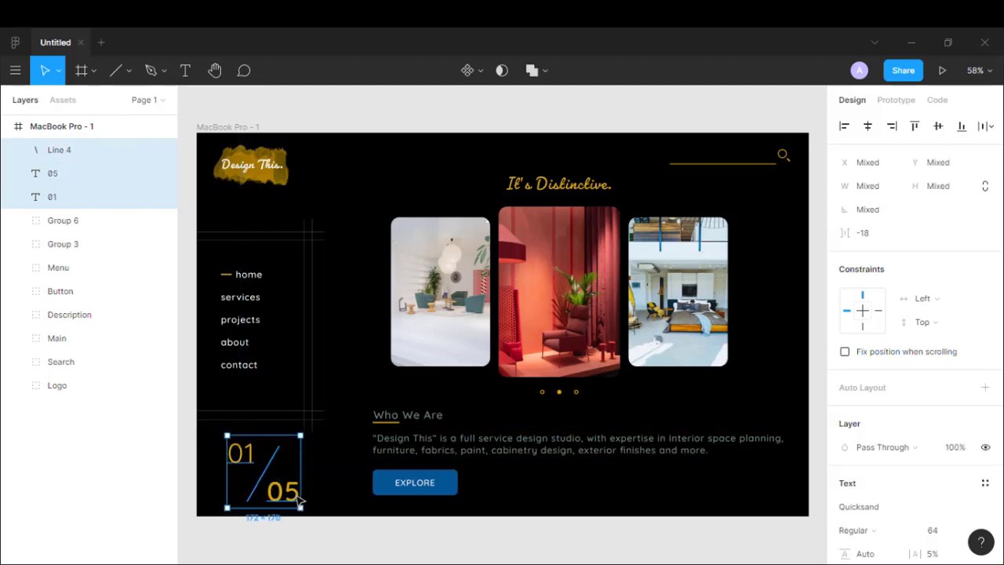
click(988, 125)
click(905, 193)
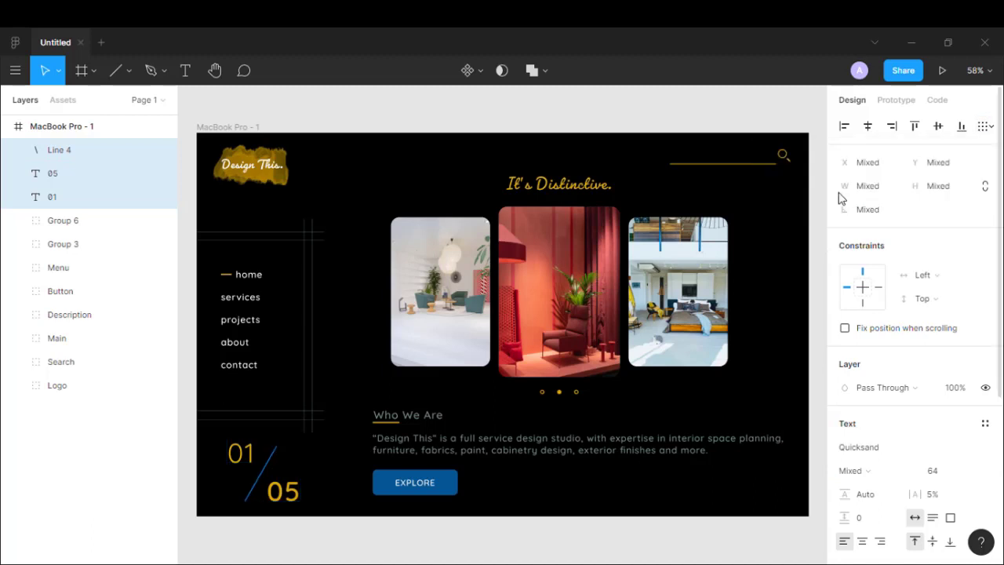
Step: Group the two numbers with the slanted line and name the group "Navigation"
key(ctrl+g)
double_click(96, 150)
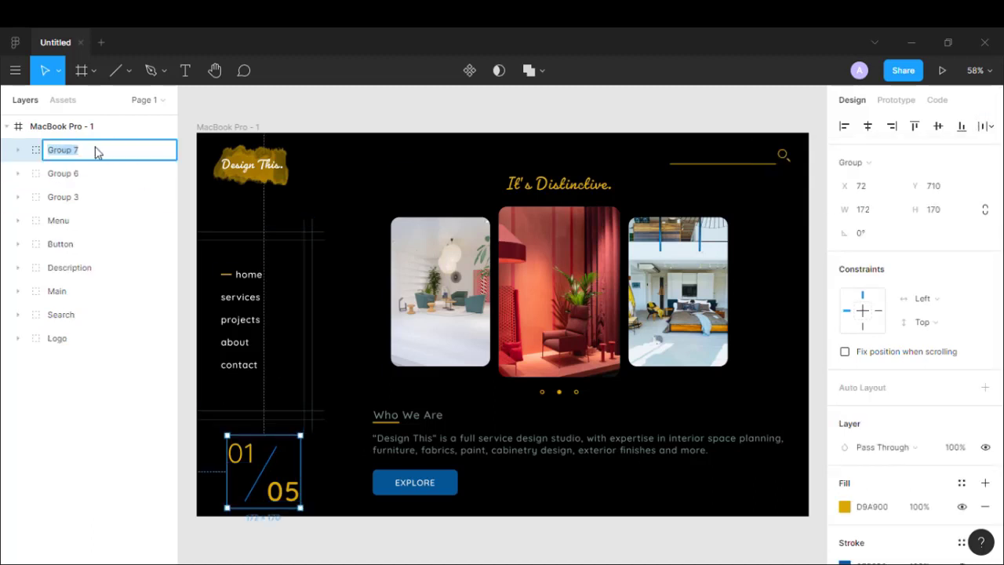
text(Navigation)
key(Return)
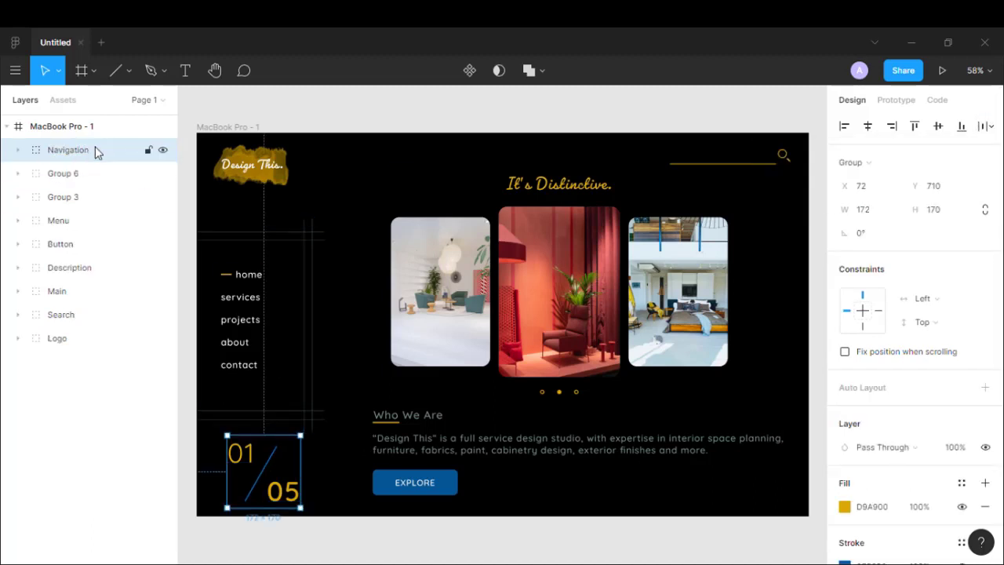
Step: Group the two line groups framing the menu and name the new group "Details"
click(74, 173)
shift+click(70, 201)
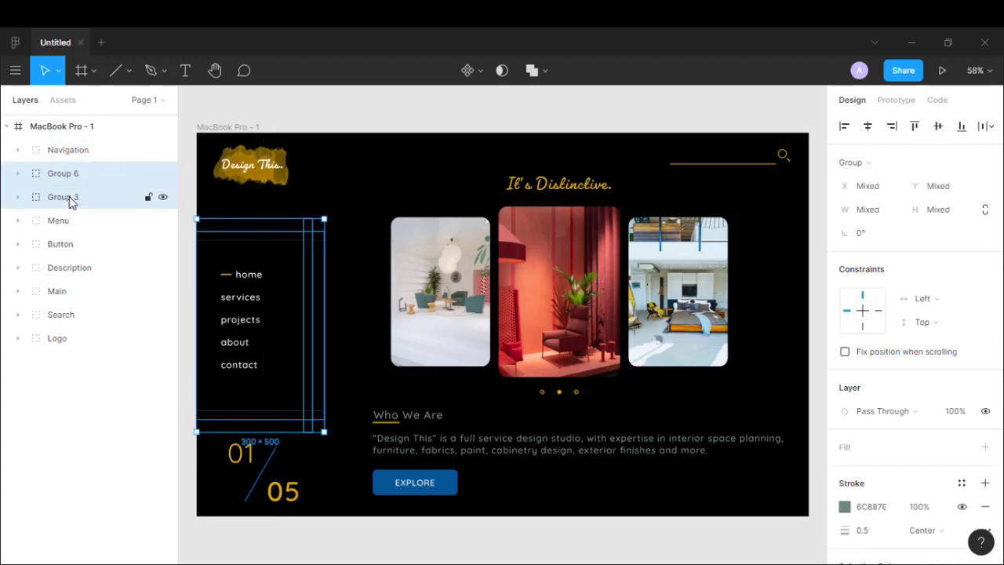
key(ctrl+g)
double_click(73, 179)
text(Details)
key(Return)
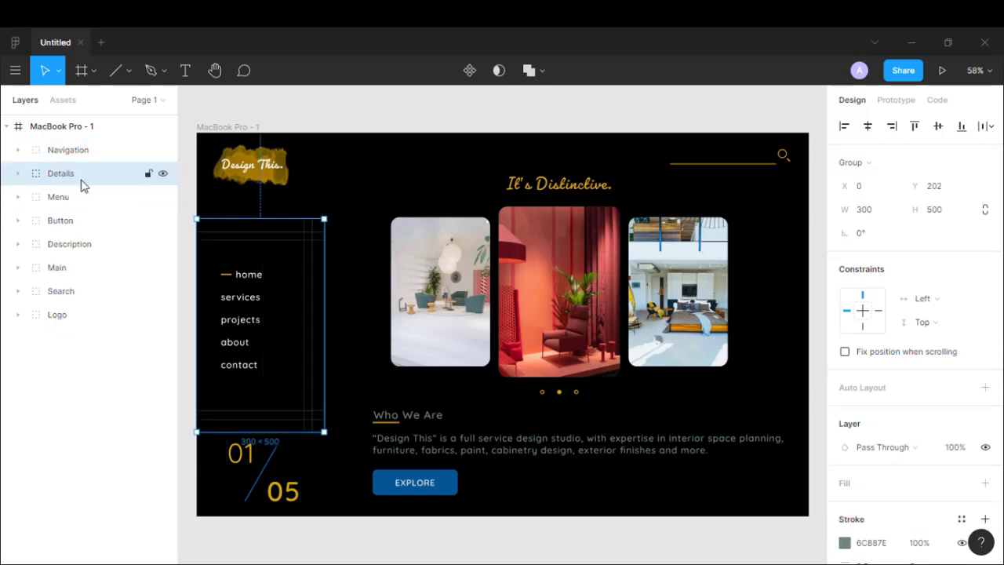
Step: Move the Navigation group slightly up and left to X 45, Y 702, centered under the logo
click(300, 547)
click(273, 481)
drag(273, 481, 262, 476)
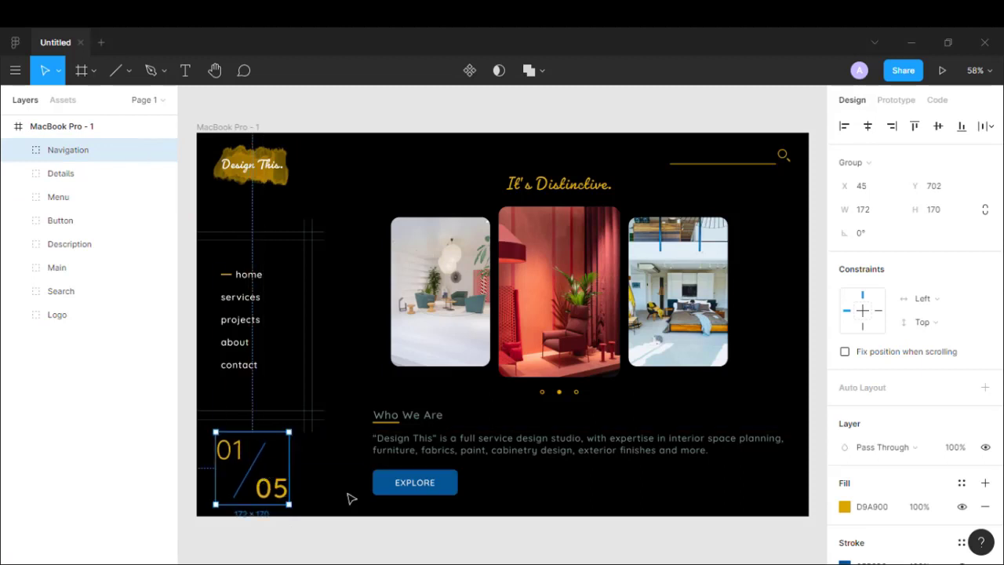
click(428, 541)
Step: Add the text "next" at the frame's lower edge and fill it with the off-white F7F8F3
click(185, 69)
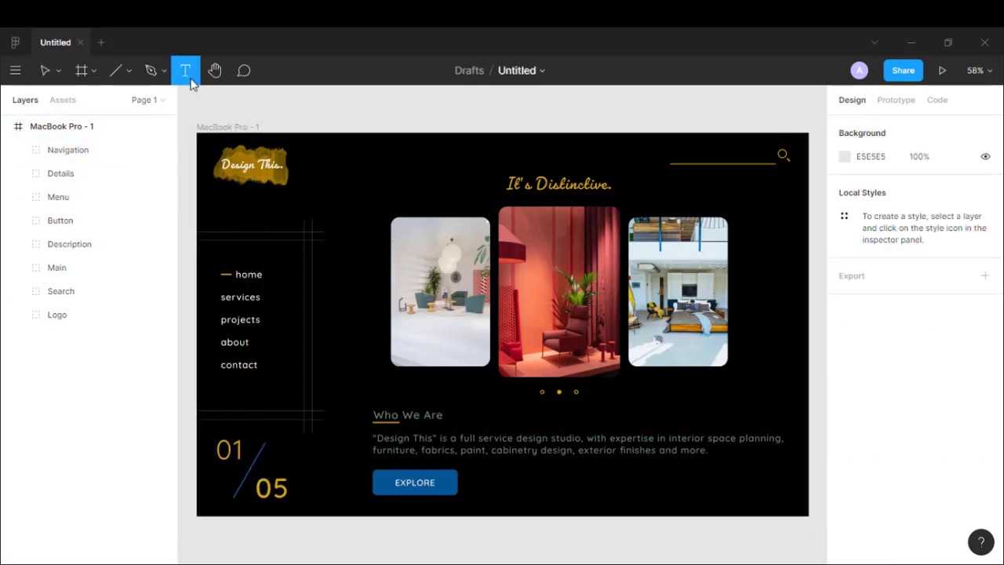
click(612, 505)
text(next)
scroll(891, 466, down, 5)
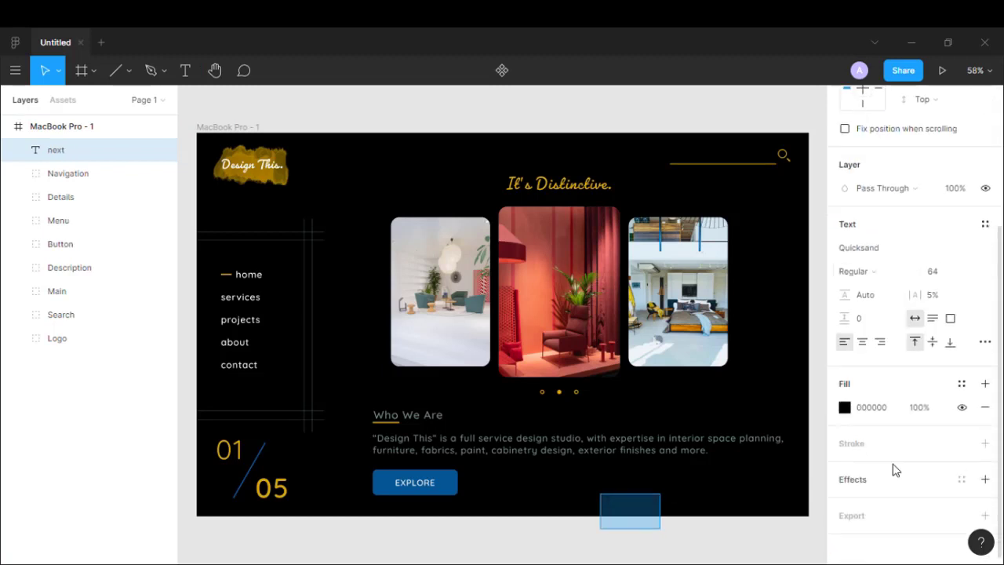
click(845, 407)
click(703, 494)
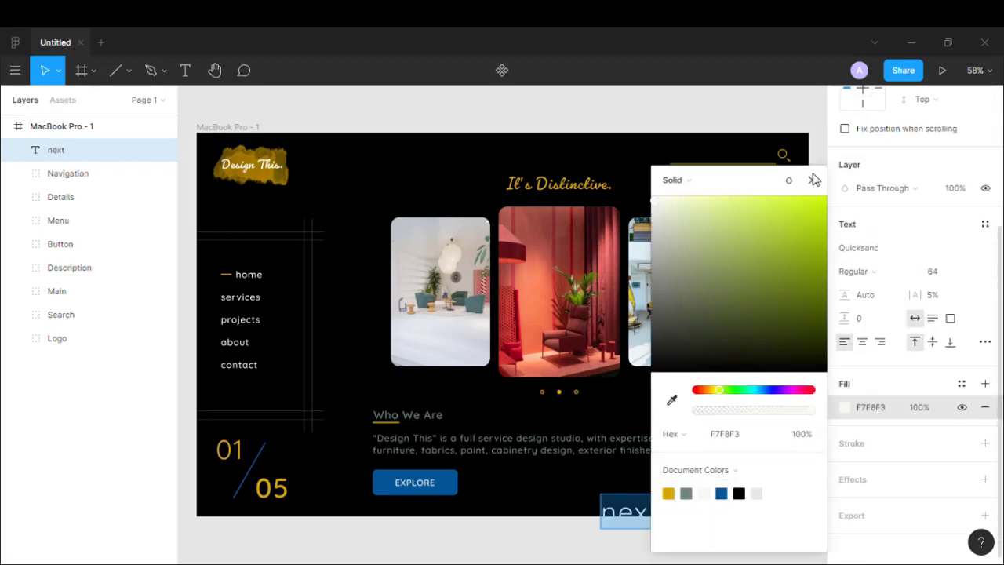
click(811, 180)
Step: Set the "next" text to Pacifico, size 28, with 10% letter spacing, and place it near the frame's lower-right corner
click(901, 247)
text(Pac)
key(Return)
click(933, 470)
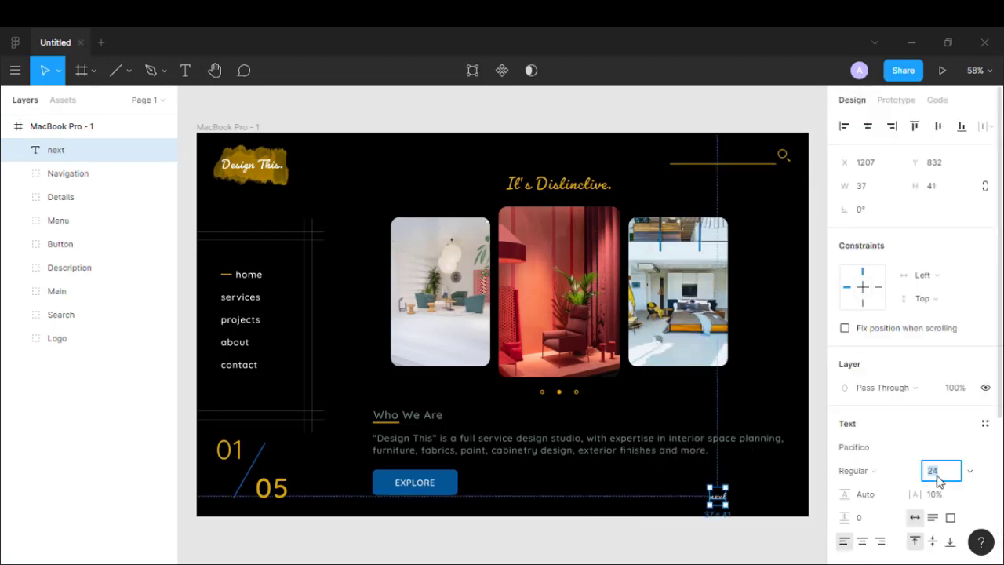
text(28)
key(Return)
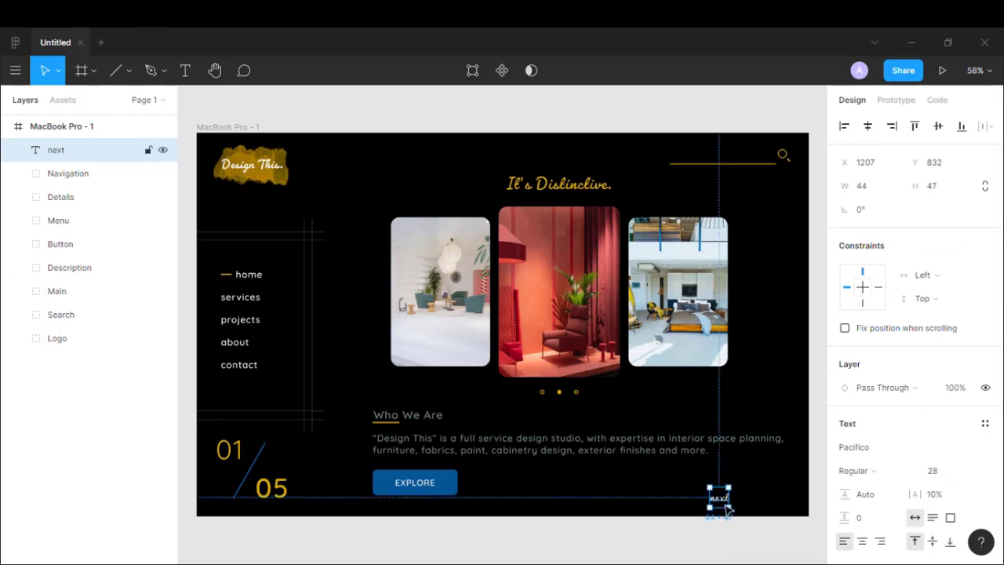
Step: Add a ">>" text to the right of "next" and fill it with the off-white F7F8F3
click(186, 72)
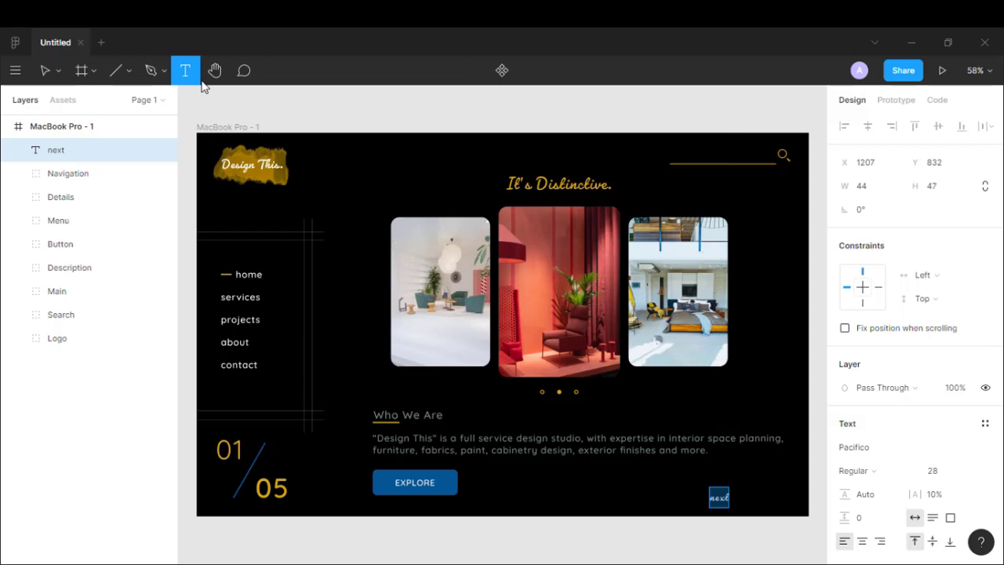
click(757, 497)
text(>>)
scroll(852, 458, down, 3)
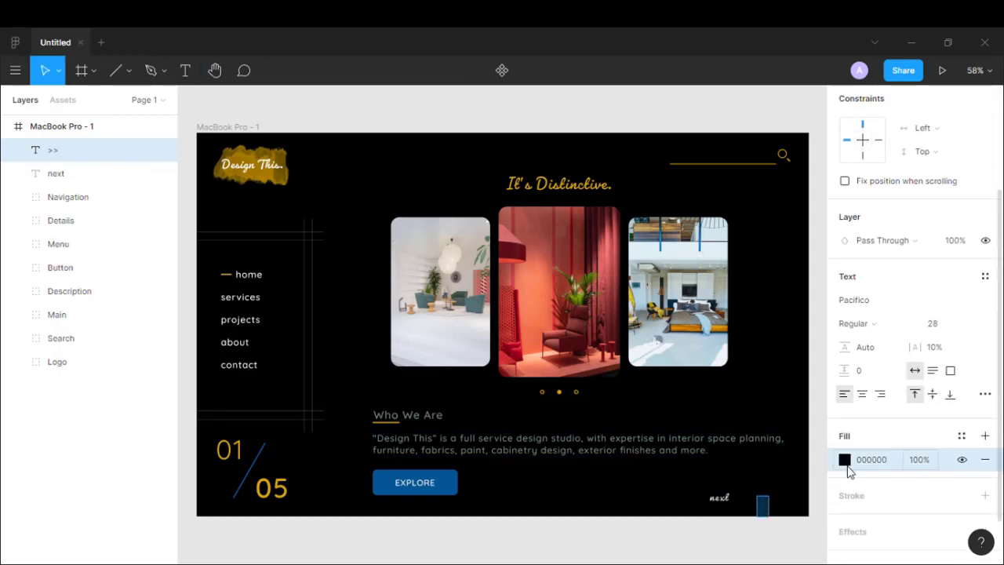
click(845, 460)
click(686, 493)
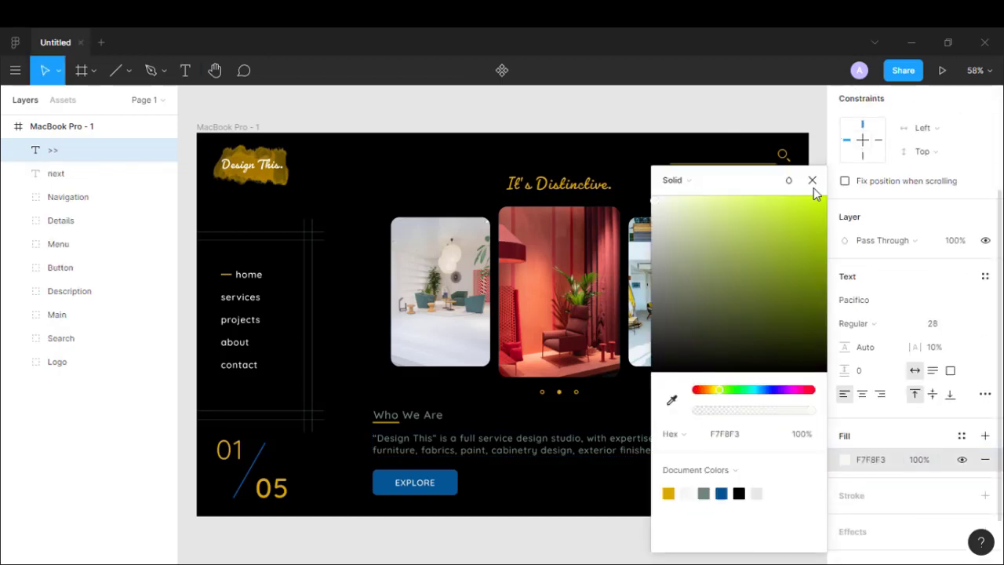
click(813, 181)
double_click(575, 439)
click(18, 291)
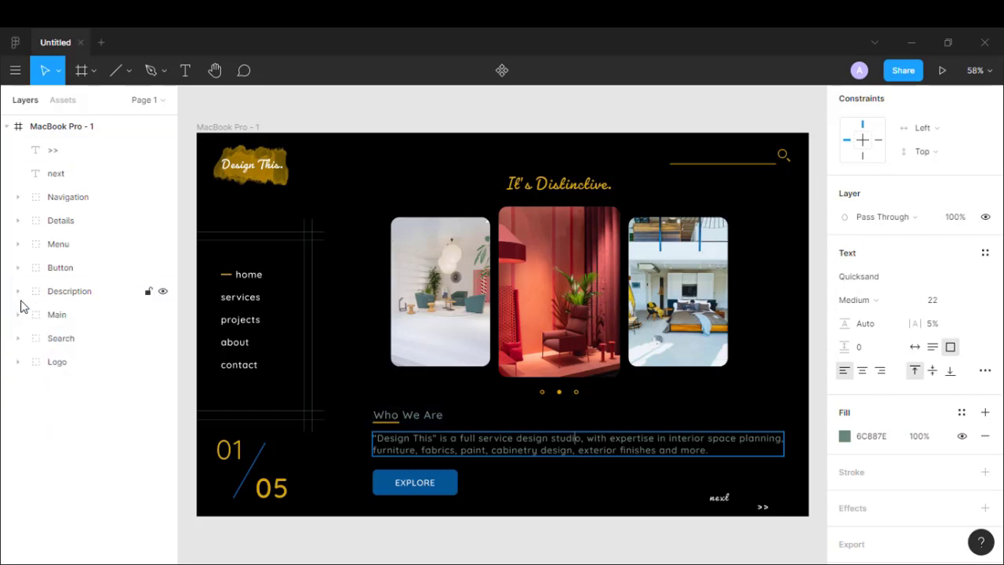
Step: Align the vertical centers of "next" and ">>", set their spacing to 10 and group them
click(53, 150)
shift+click(62, 174)
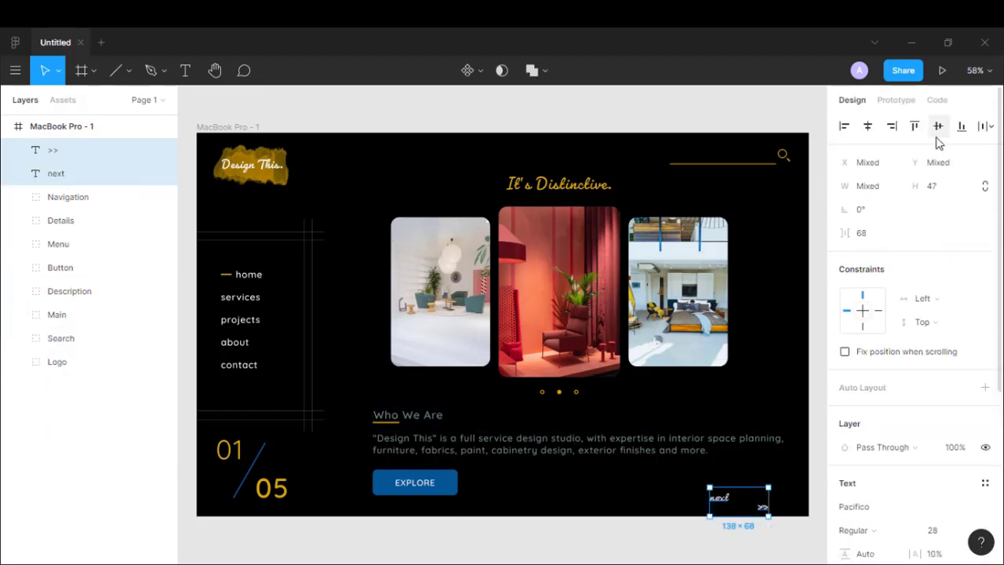
click(938, 125)
click(881, 232)
text(10)
key(Return)
key(ctrl+g)
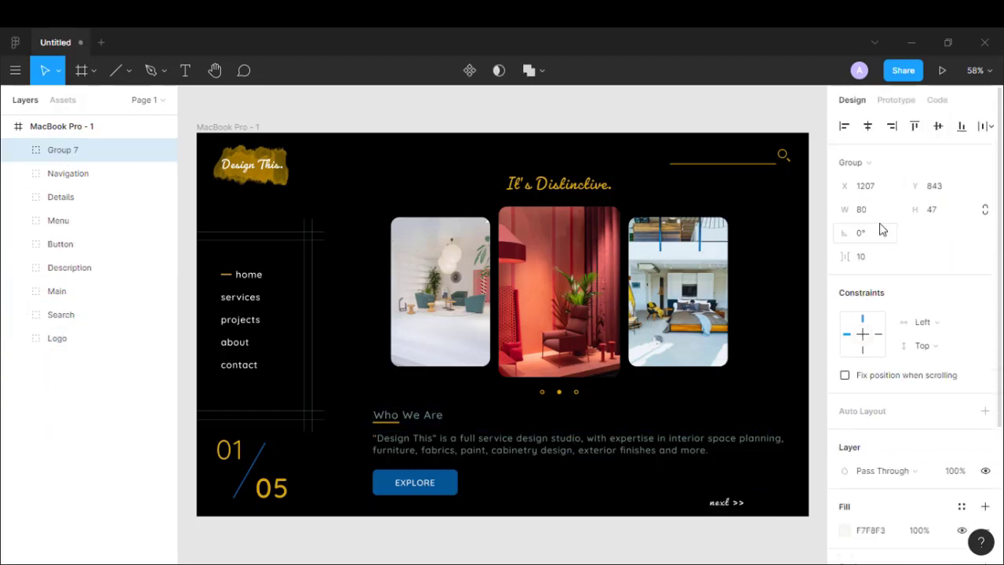
Step: Increase the "next" and ">>" texts to font size 32 and set the horizontal spacing between them to 10
click(22, 150)
click(63, 173)
shift+click(62, 196)
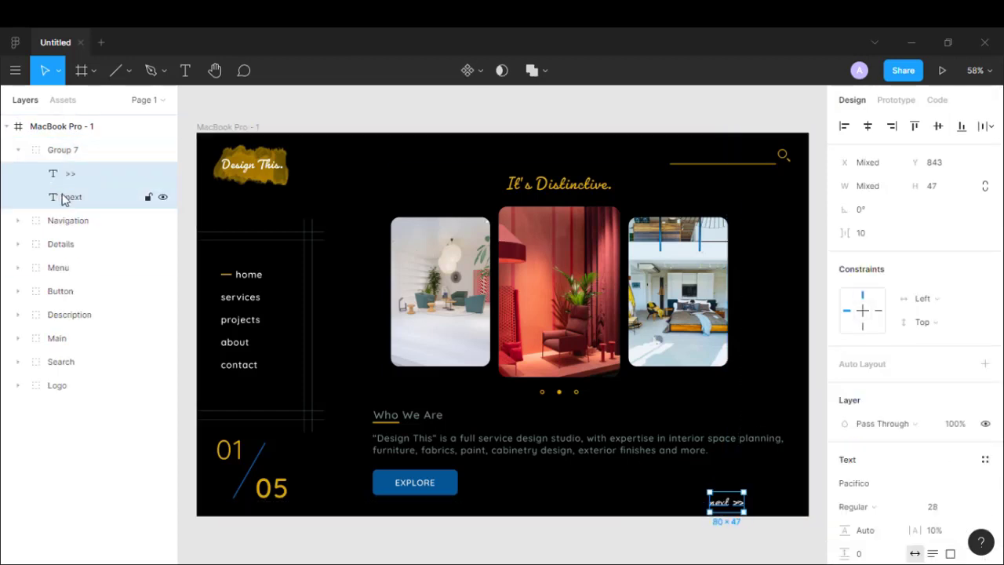
click(941, 509)
text(32)
key(Return)
click(874, 232)
text(10)
key(Return)
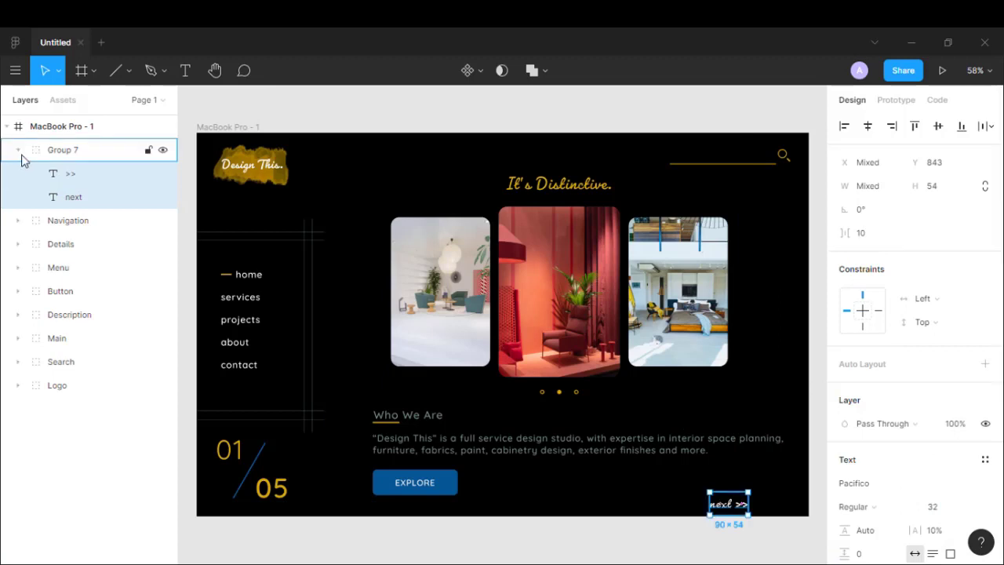
Step: Rename the "next >>" group as "next page" and move it closer to the frame's lower-right corner
click(19, 150)
double_click(69, 150)
text(next page)
key(Return)
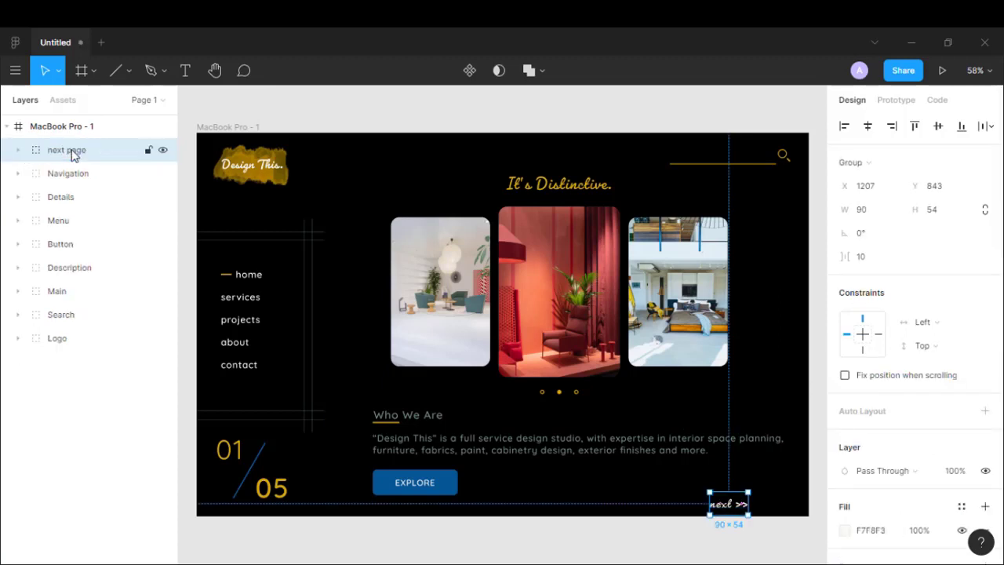
drag(741, 510, 785, 504)
click(821, 478)
click(800, 329)
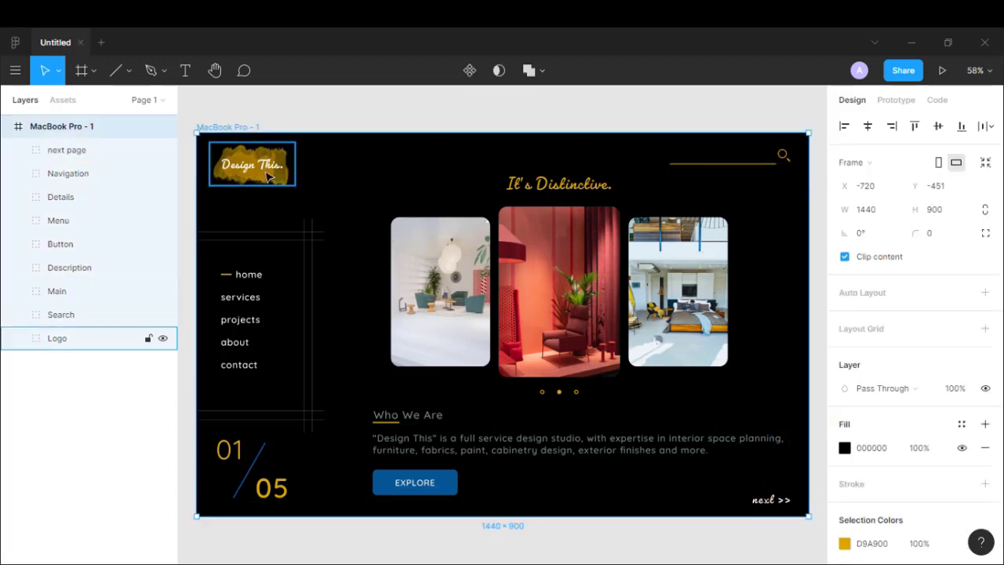
Step: Move the logo and search groups outward toward the frame's upper corners, and place the Main gallery group at X 416, Y 115
mouse_move(267, 176)
mouse_down()
mouse_move(239, 163)
mouse_move(247, 171)
mouse_up()
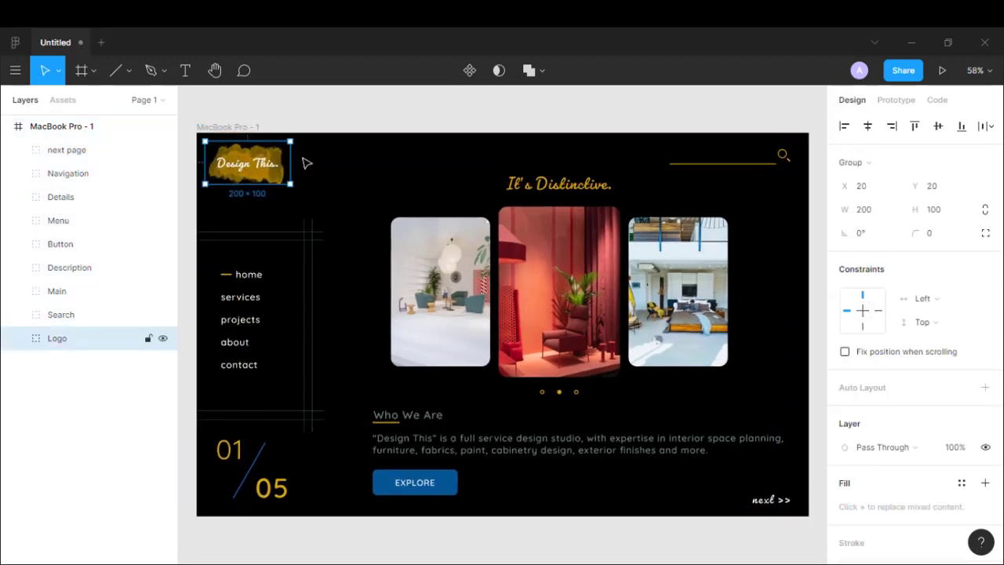
shift+click(744, 171)
mouse_move(546, 320)
mouse_down()
mouse_move(570, 329)
mouse_move(533, 331)
mouse_up()
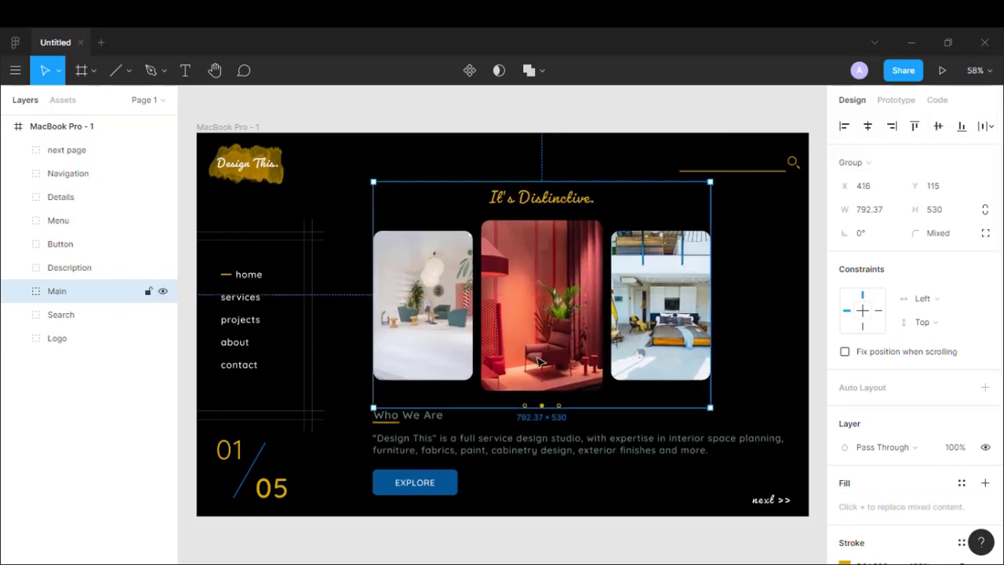
click(749, 357)
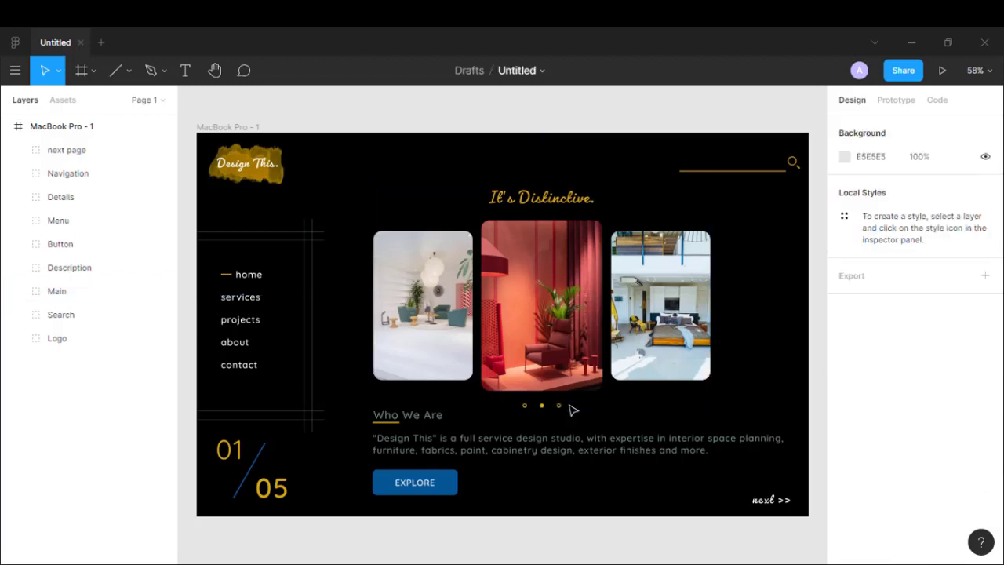
Step: Move the "Who We Are" description and the EXPLORE button together slightly down, away from the gallery
click(471, 445)
shift+click(444, 480)
drag(444, 481, 444, 485)
click(749, 535)
Step: Align the bottom edges of the 01/05 page indicator, the EXPLORE button and the "next >>" link
click(255, 467)
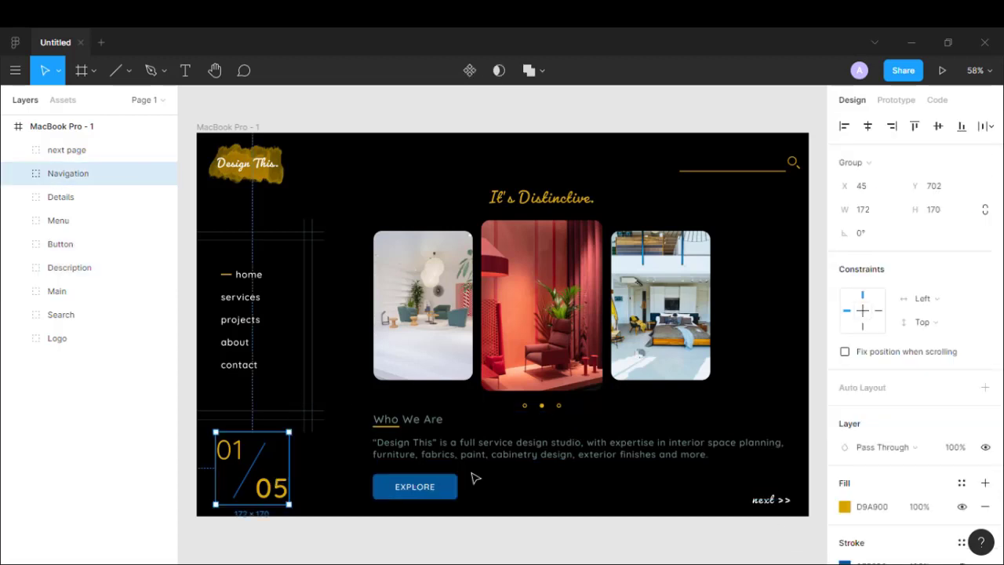
shift+click(451, 486)
shift+click(784, 505)
click(962, 126)
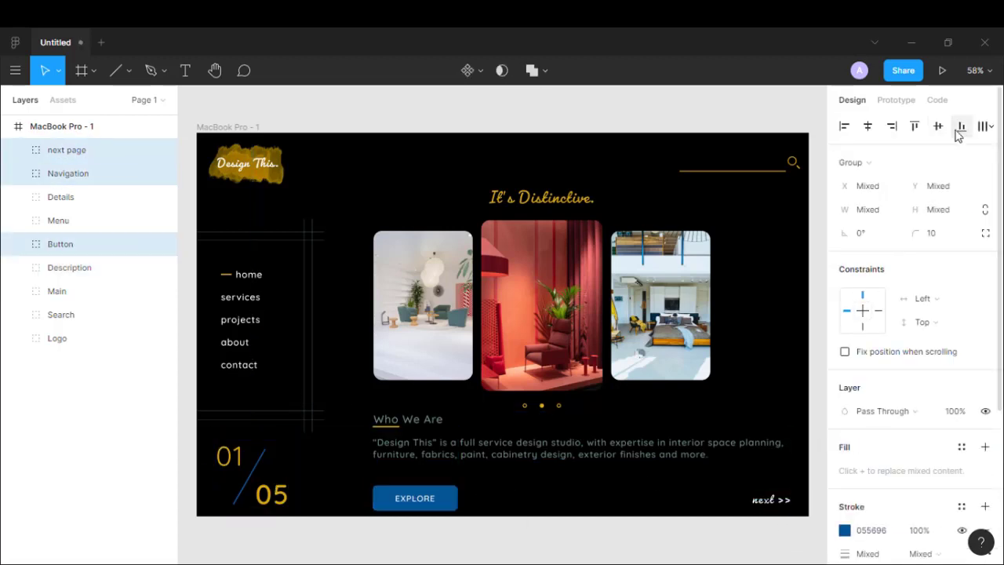
click(532, 508)
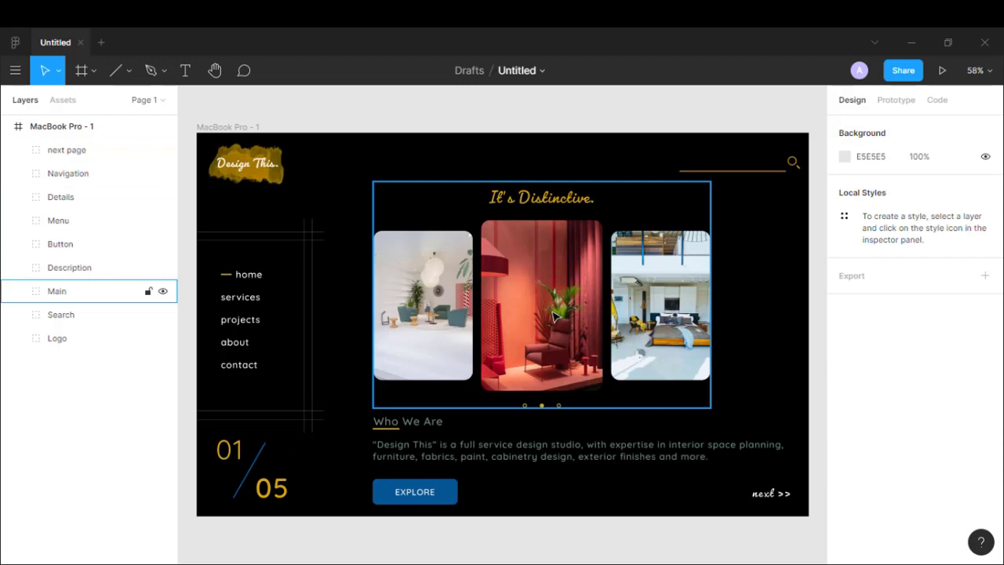
Step: Set the height of the two outer gallery photos to 400, keeping their proportions
double_click(553, 316)
click(36, 338)
click(94, 361)
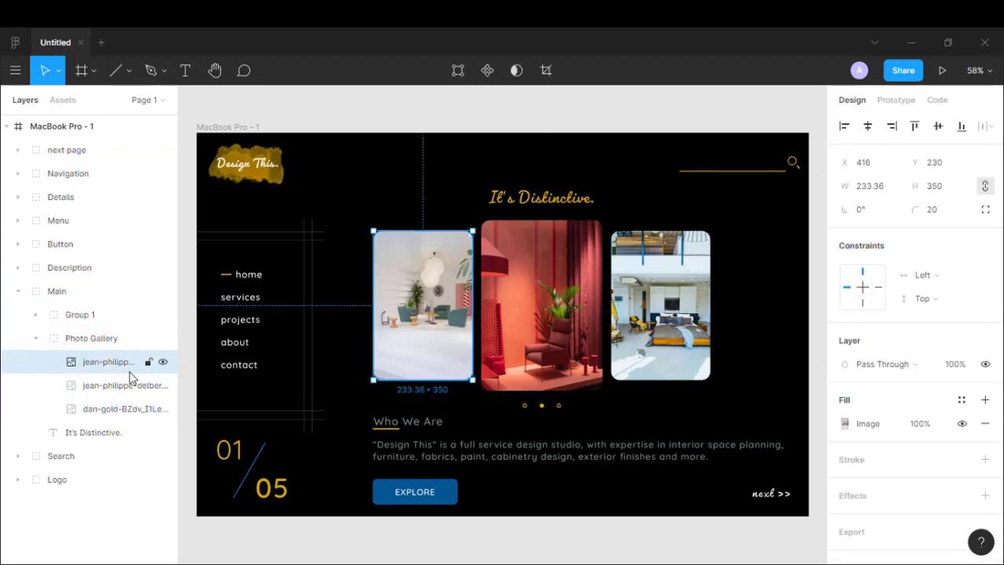
shift+click(125, 409)
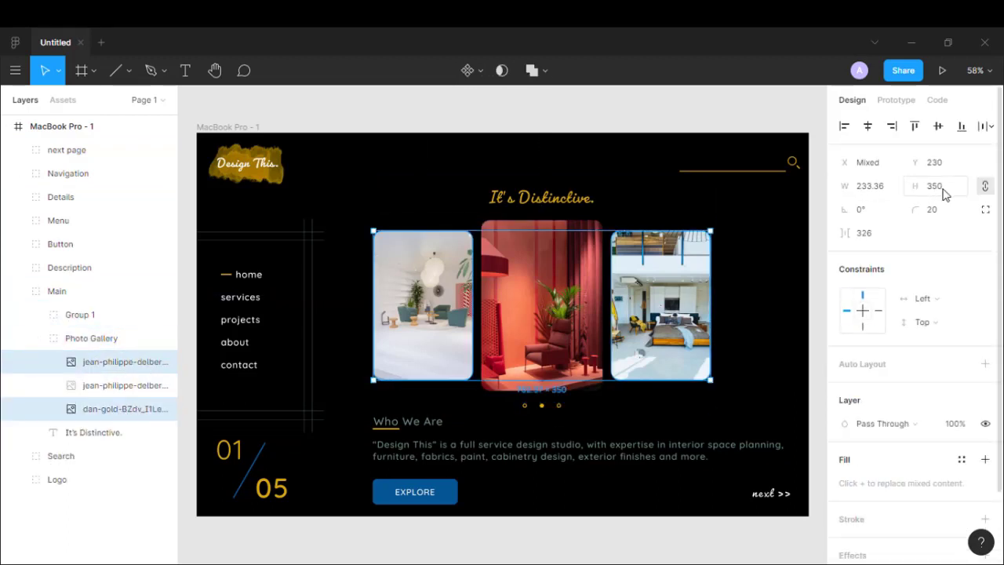
click(943, 192)
key(Return)
Step: Set the height of the middle gallery photo to 450, keeping its proportions
click(124, 385)
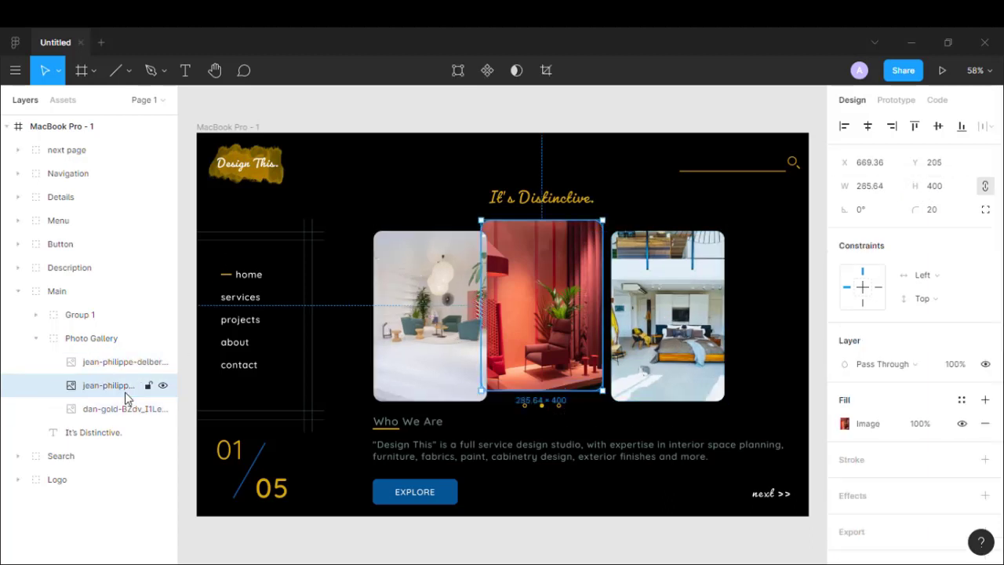
click(946, 186)
text(450)
key(Return)
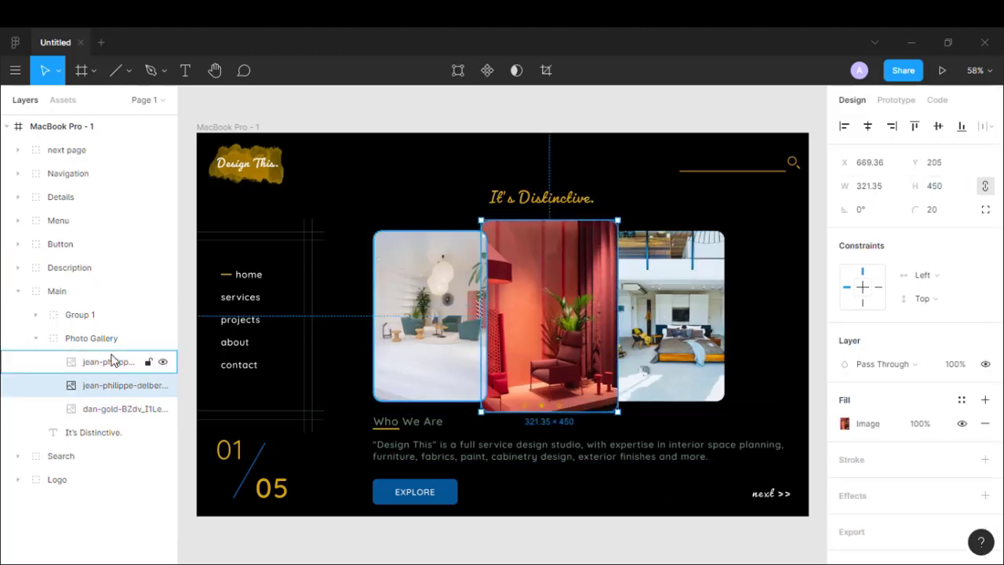
Step: Space the three gallery photos evenly with a horizontal gap of 20 and shift them slightly up
click(113, 361)
shift+click(117, 407)
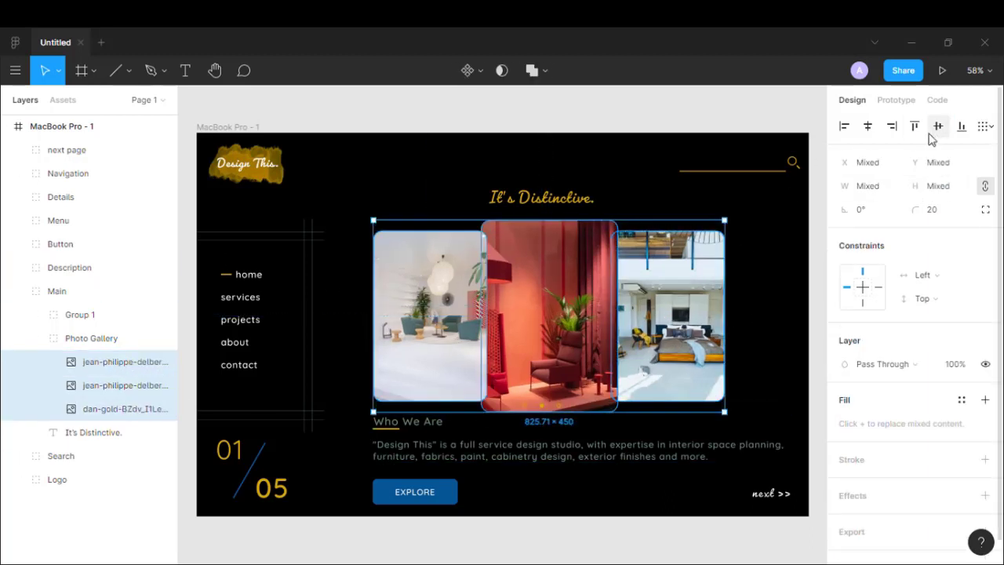
click(983, 126)
click(874, 191)
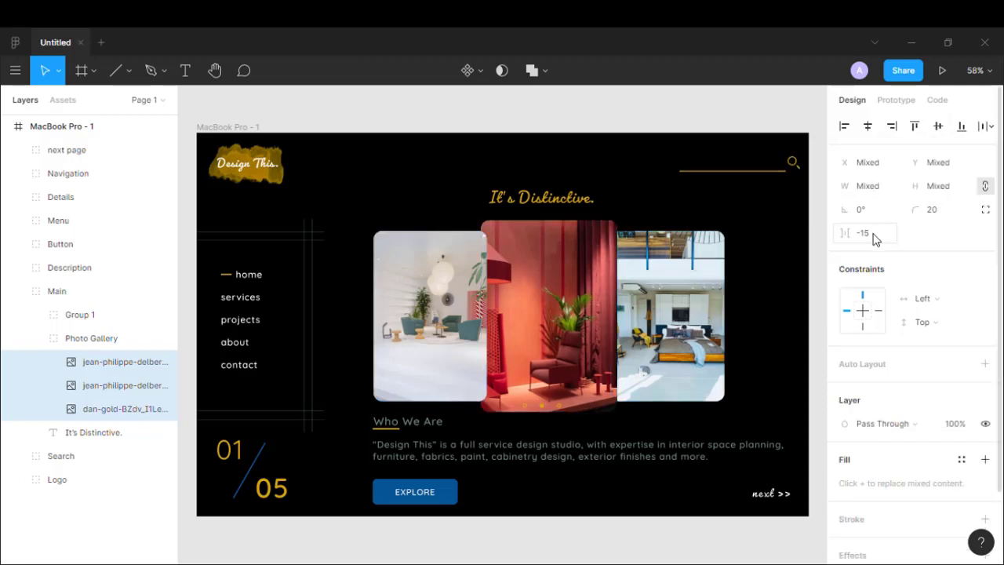
key(Return)
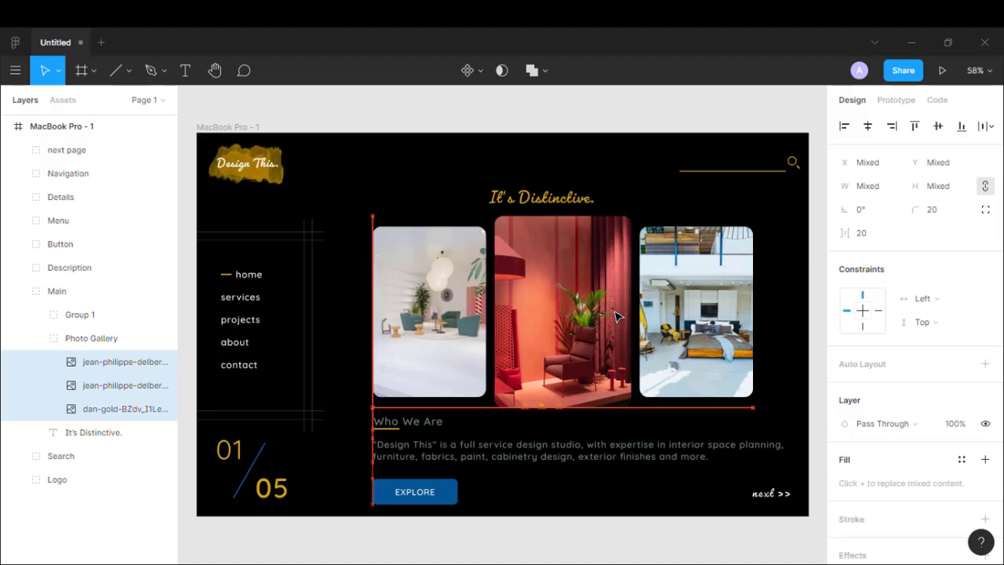
Step: Center the "It's Distinctive." heading above the photos with a vertical gap of 5, and move both slightly up
drag(561, 203, 583, 207)
shift+click(738, 255)
click(872, 232)
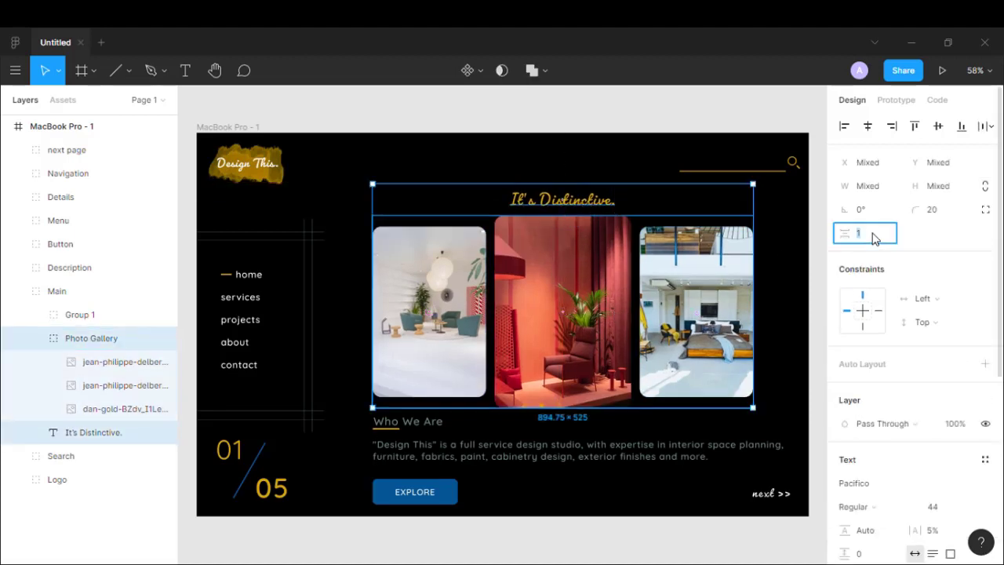
text(5)
key(Return)
click(611, 304)
drag(612, 304, 611, 301)
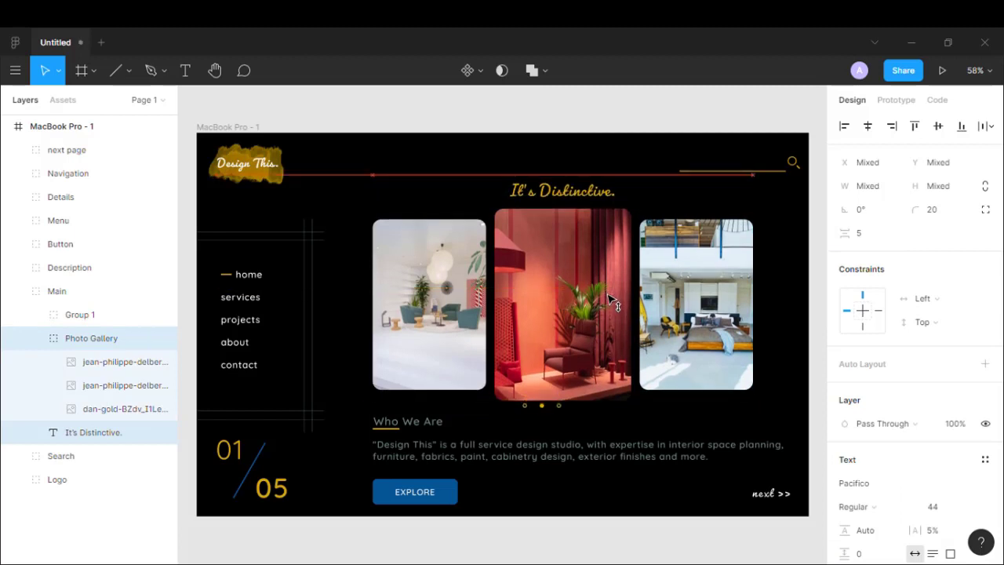
Step: Center the three pagination dots under the photo gallery and set the vertical gap between them to 20
click(541, 406)
drag(541, 417, 562, 424)
shift+click(559, 396)
click(872, 259)
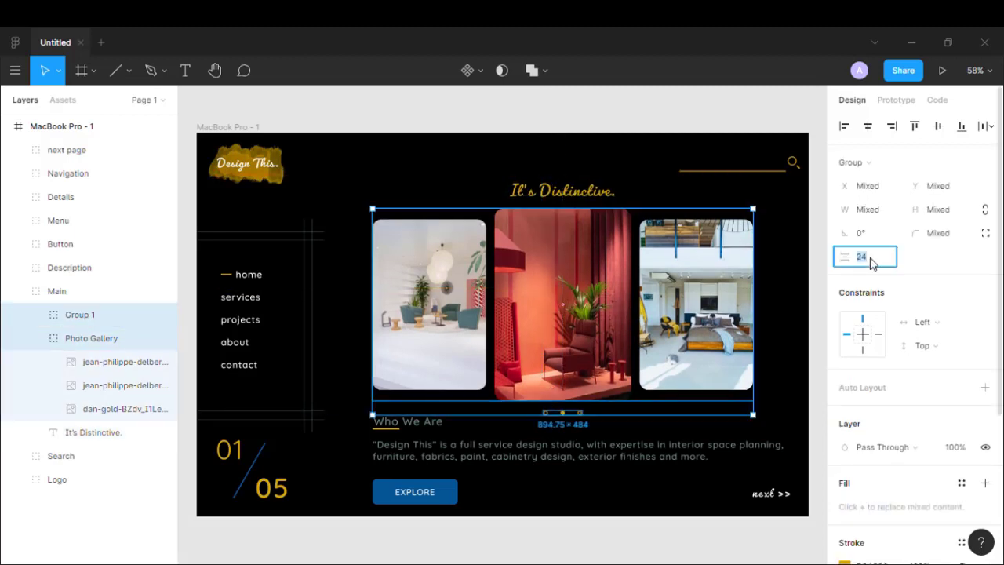
text(20)
key(Return)
click(823, 302)
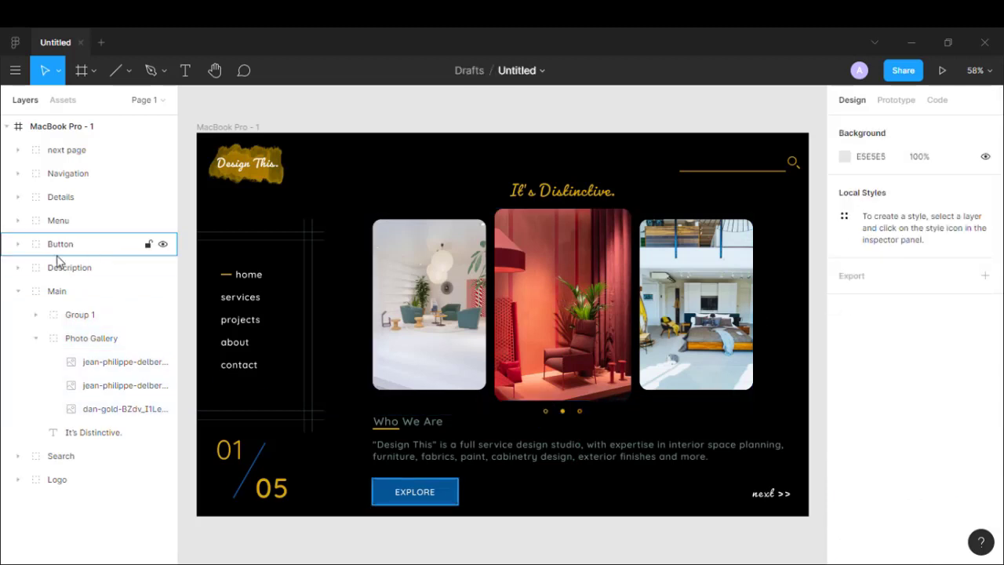
click(21, 291)
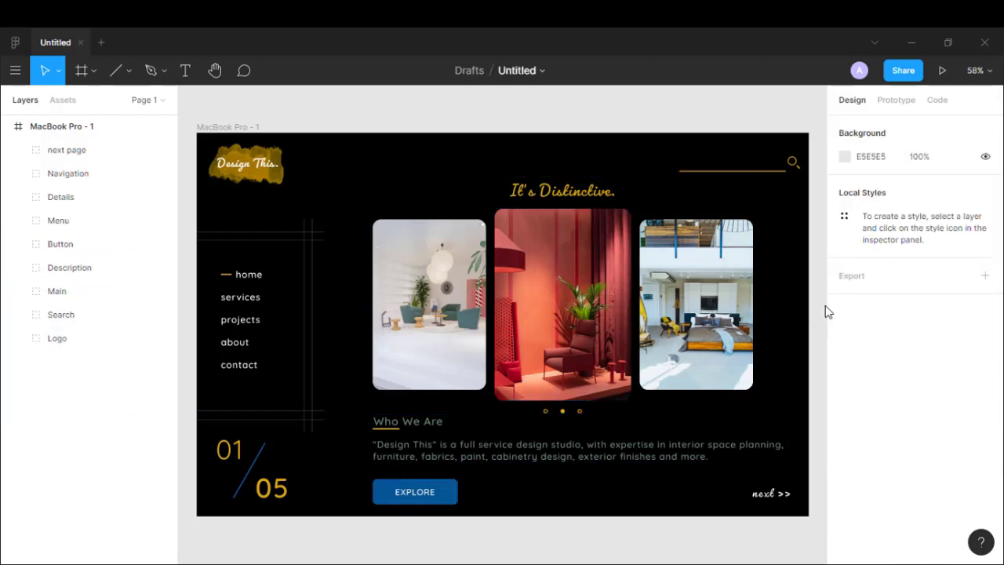
Step: Move the search group up to Y 31 and align its right edge with the "next >>" link
click(799, 171)
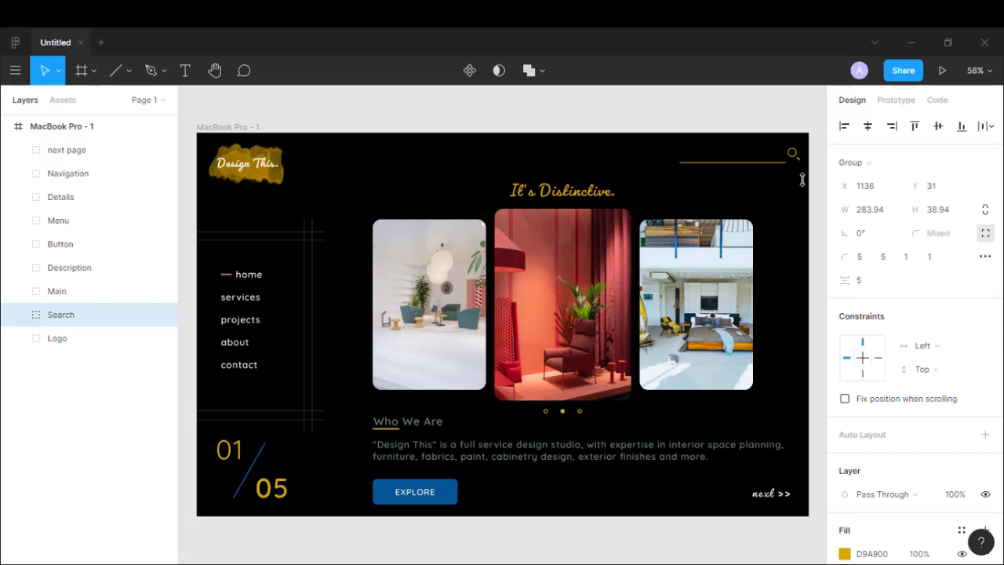
shift+click(771, 492)
click(891, 126)
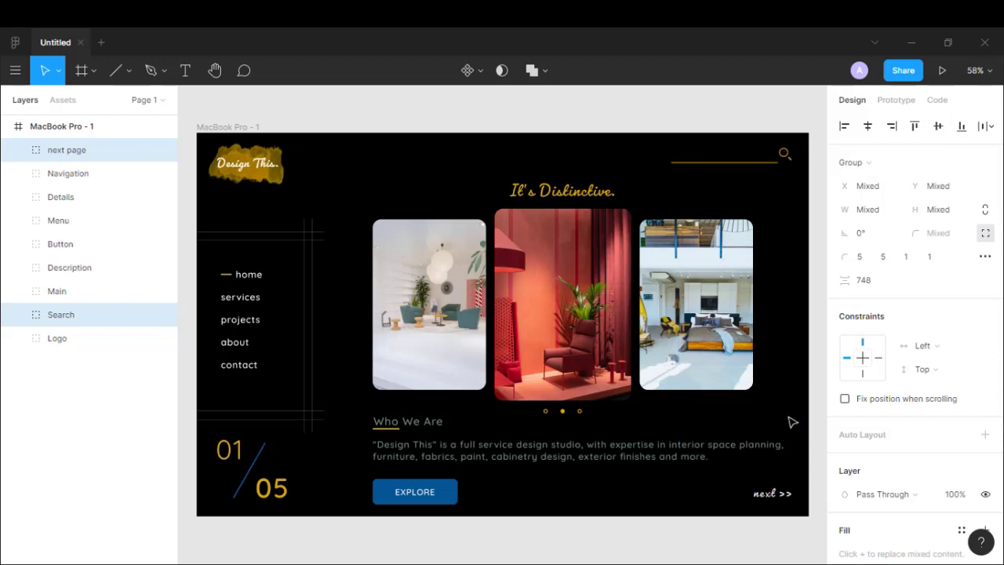
click(821, 392)
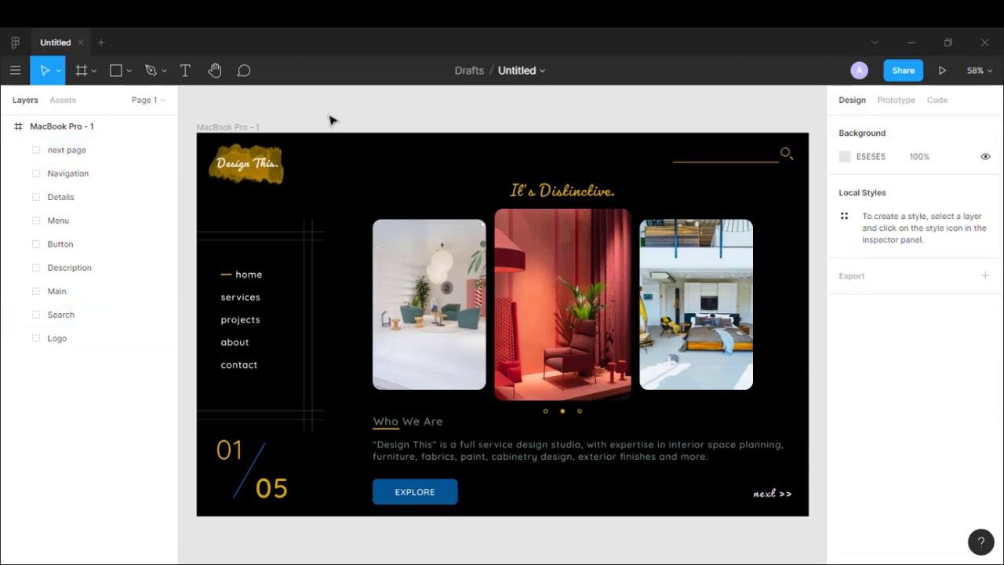
Step: Move the logo right to line up with the page indicator's left edge, and lower the search group slightly level with it
click(264, 180)
drag(265, 180, 275, 186)
click(725, 159)
click(724, 119)
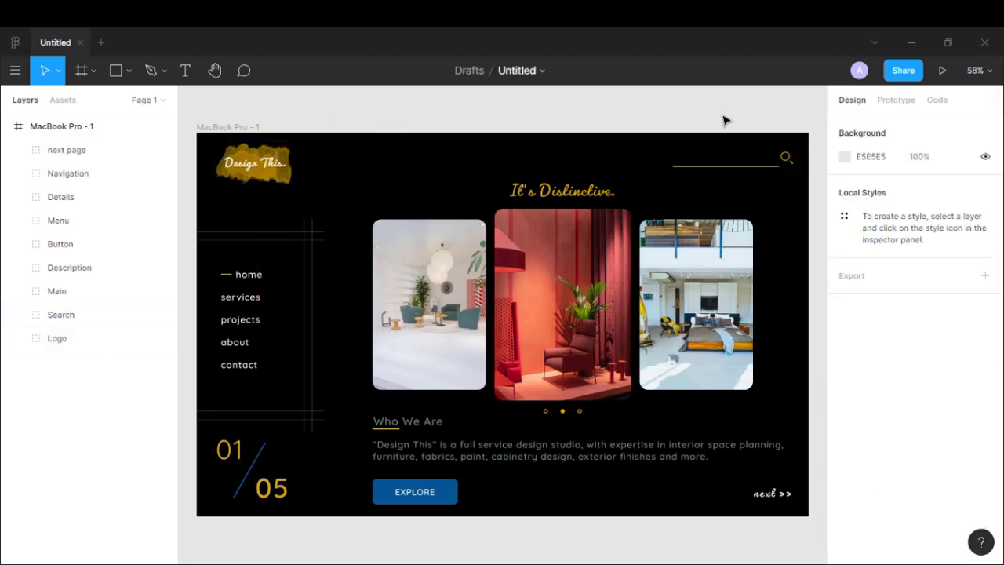